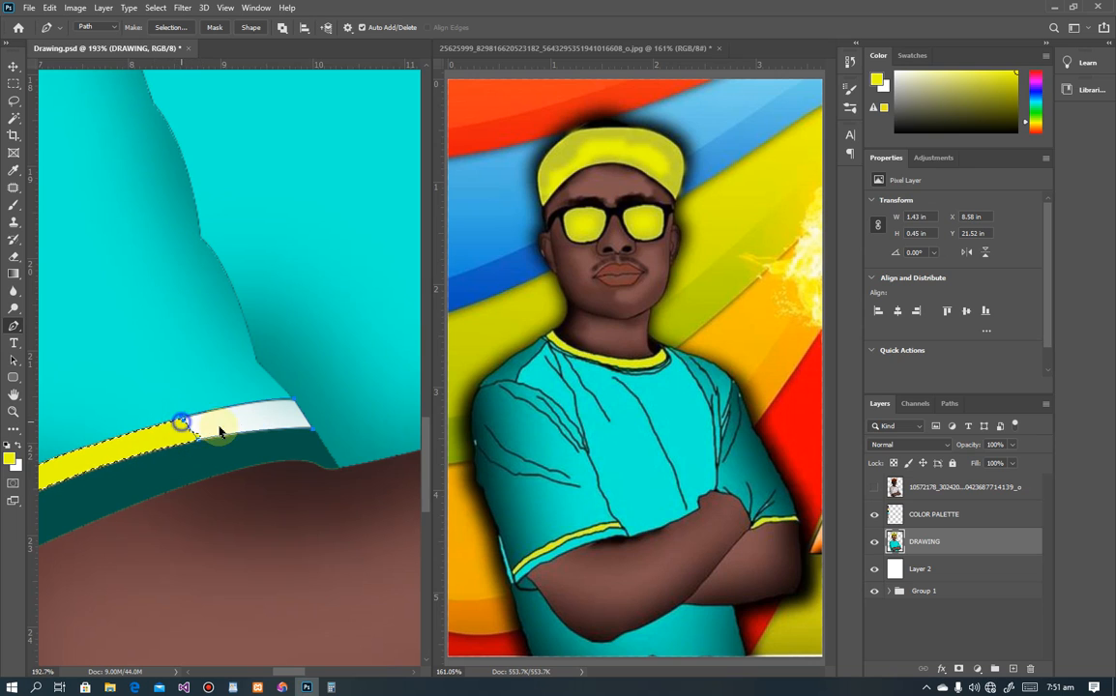
Step: Convert the sleeve-cuff stripe path into a selection and fill it with yellow
right_click(183, 424)
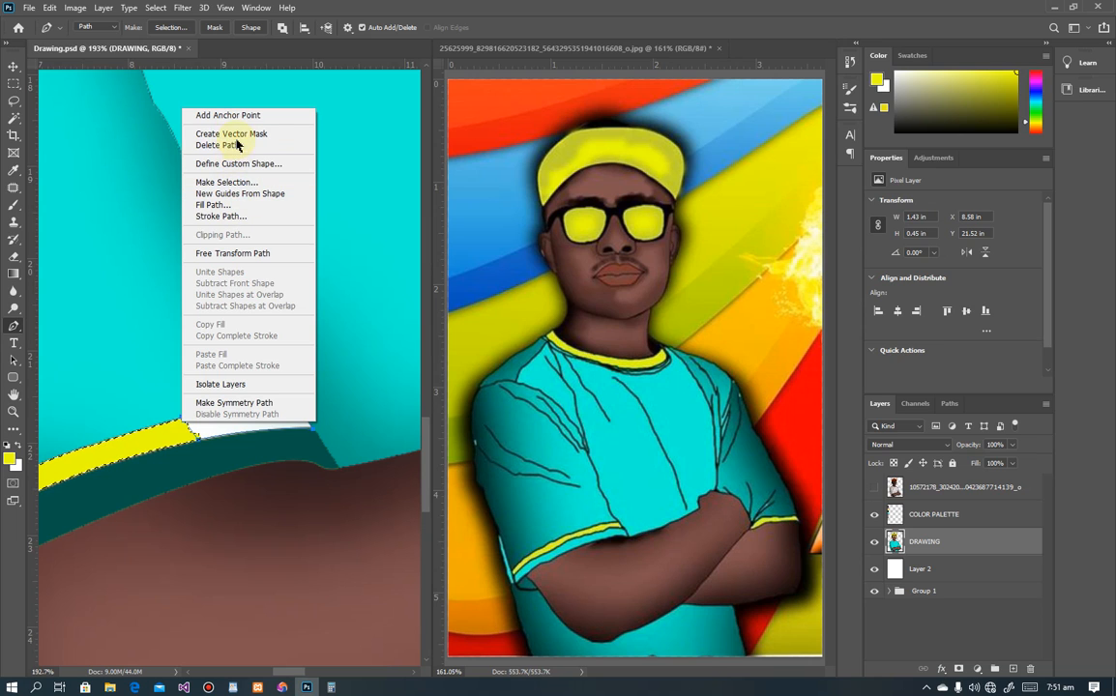
left_click(237, 181)
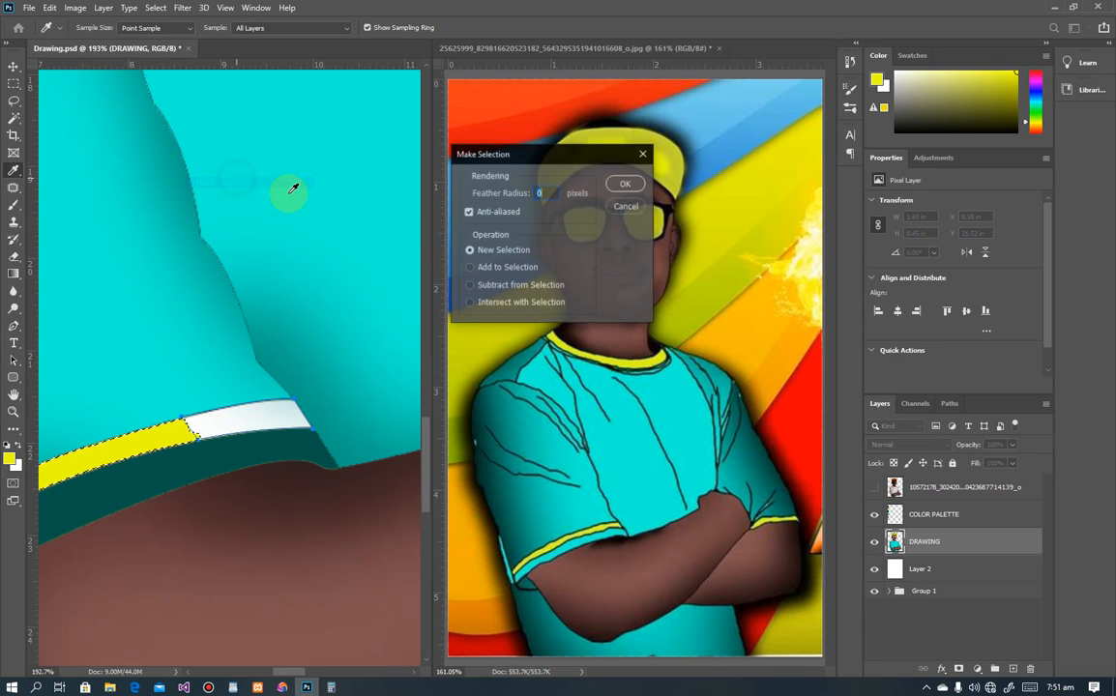
key("Return")
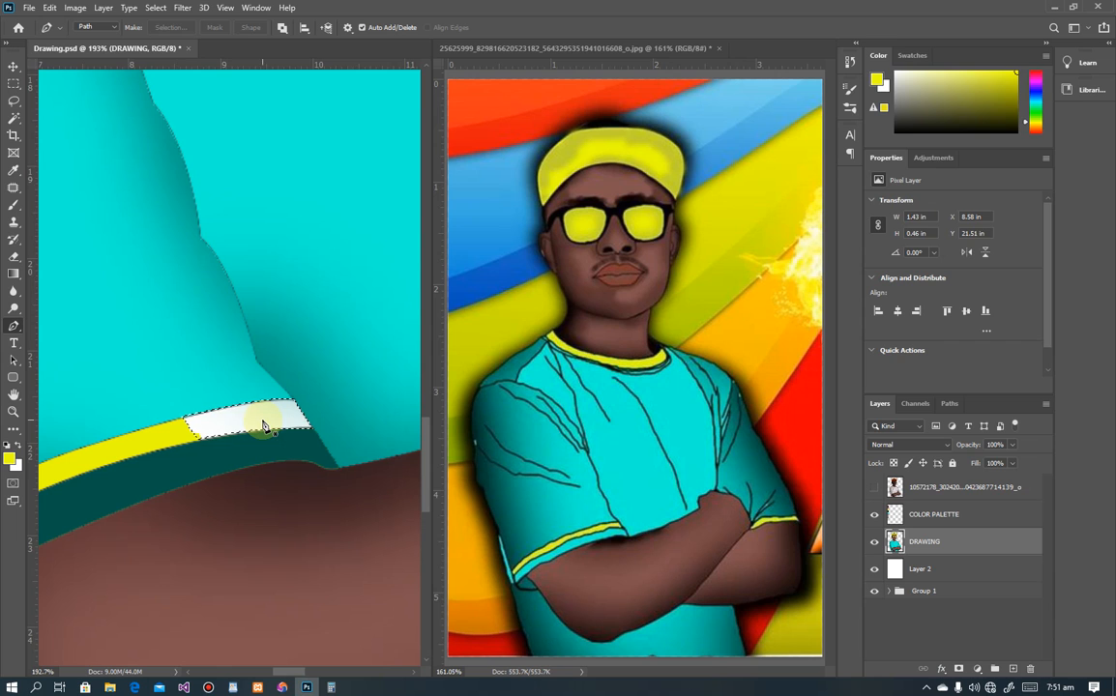
key("alt+BackSpace")
scroll(282, 425, "down", 10)
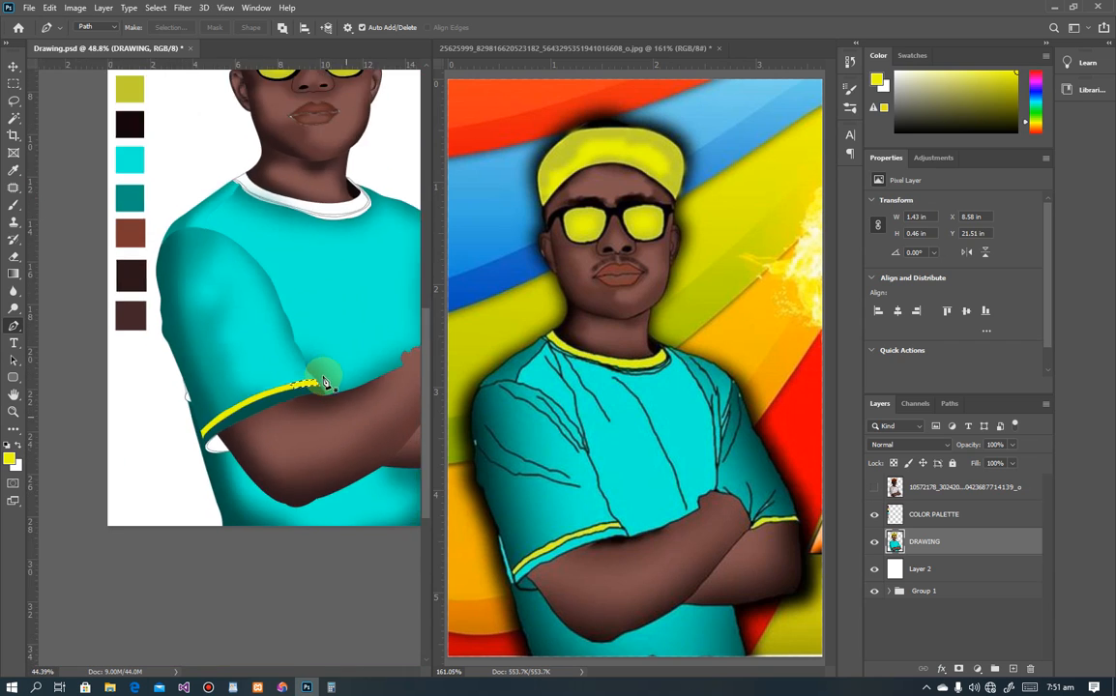
Step: Deselect the stripe, then Magic Wand the white collar and fill it yellow
left_click(13, 83)
key("ctrl+d")
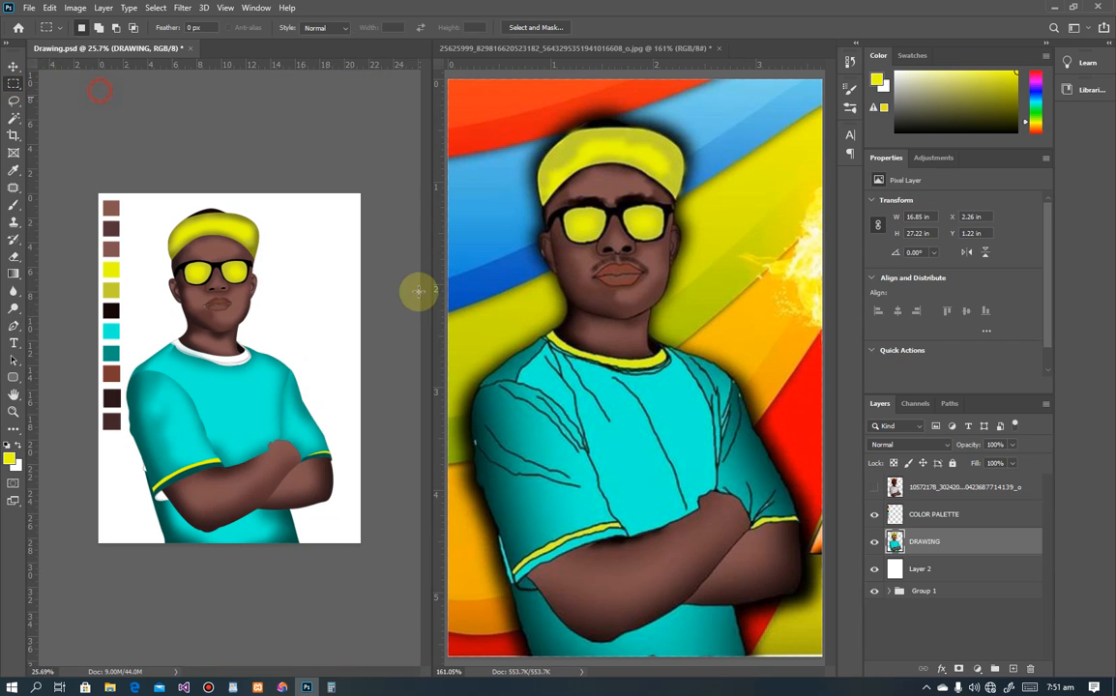
scroll(313, 349, "up", 6)
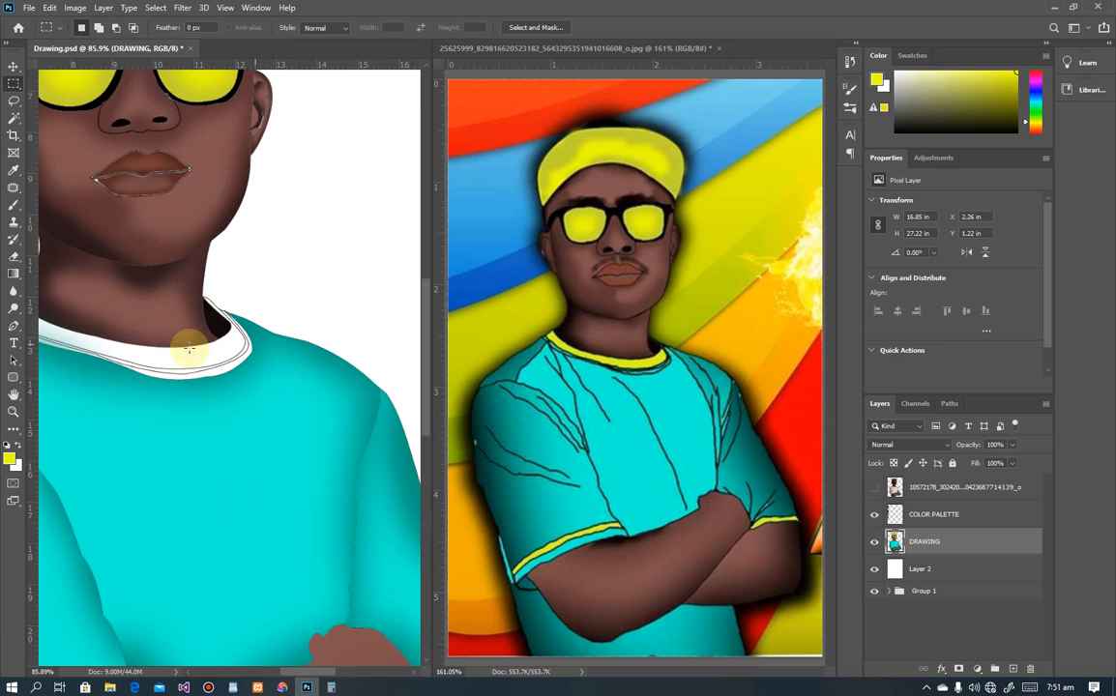
left_click_drag(169, 331, 301, 345)
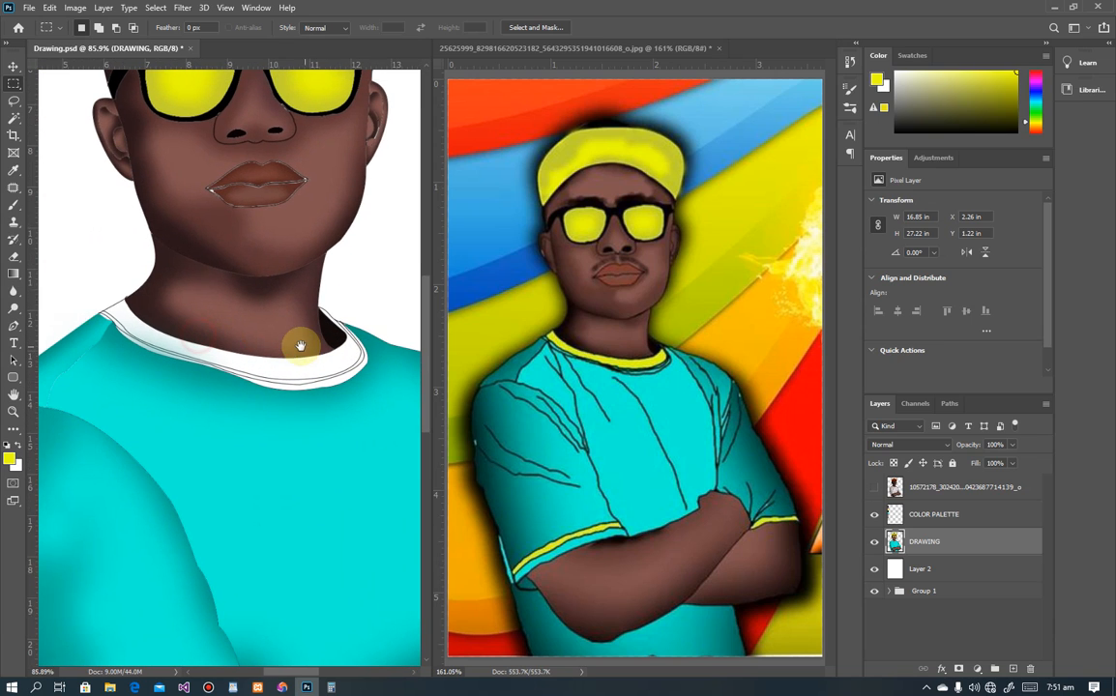
left_click(14, 117)
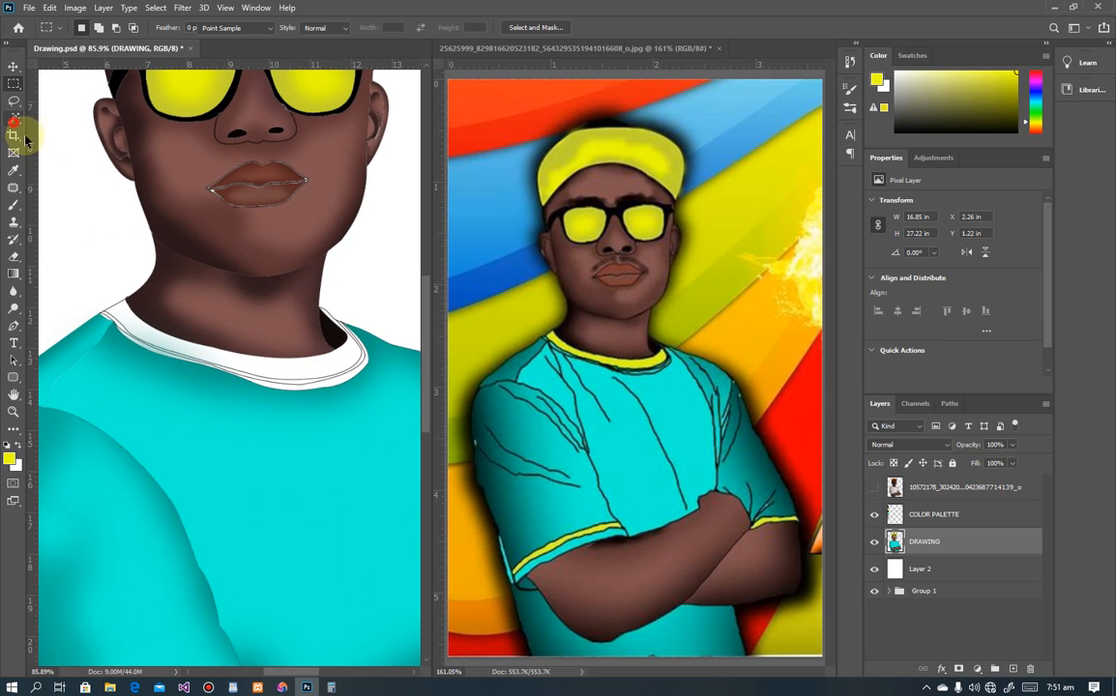
left_click(218, 360, "shift")
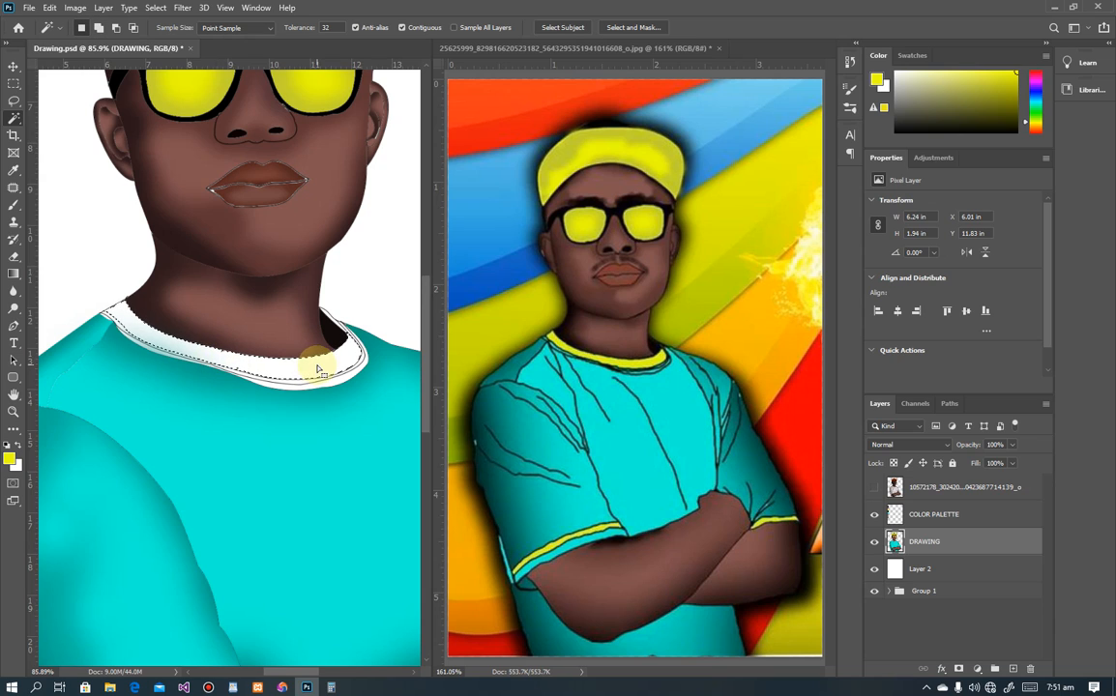
key("alt+BackSpace")
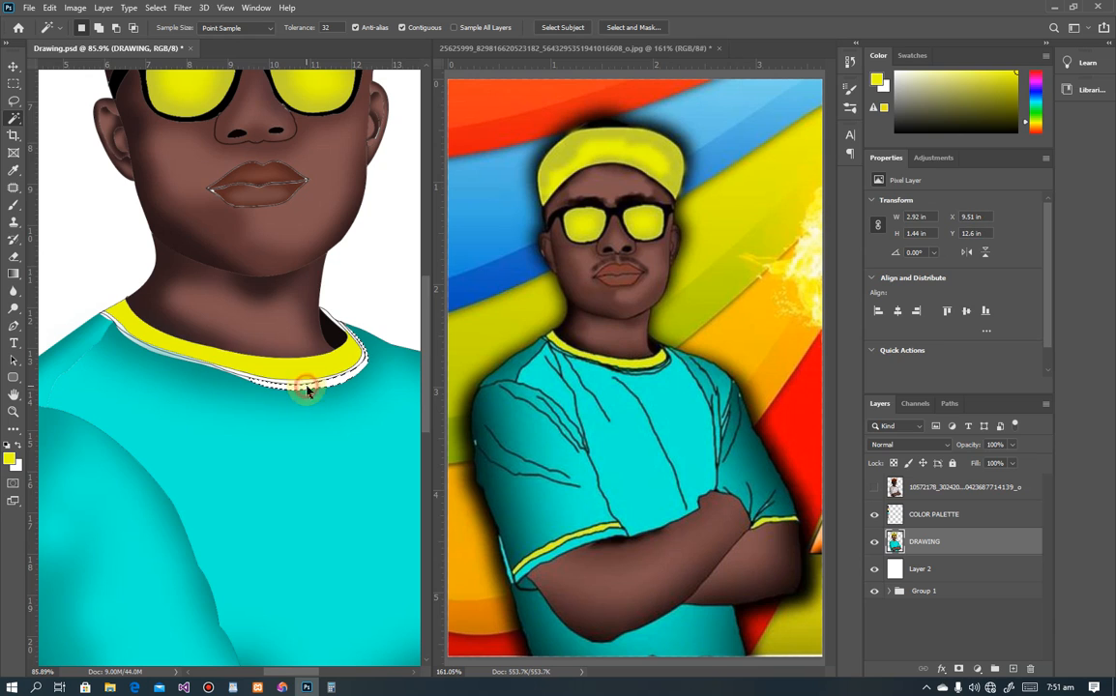
key("alt+BackSpace")
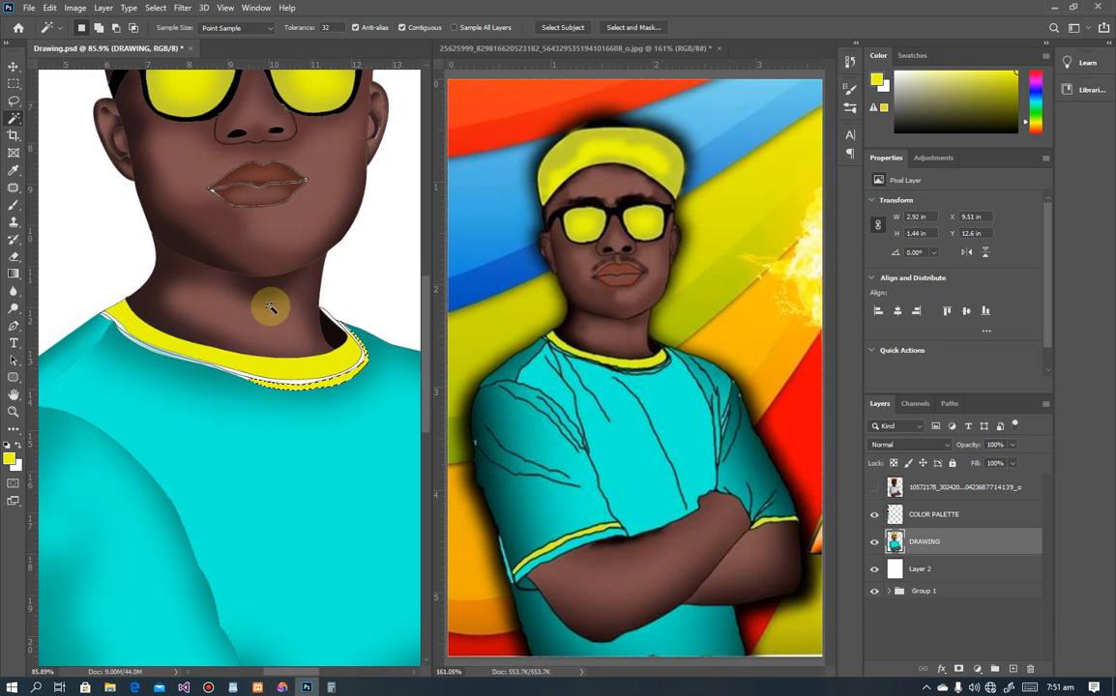
Step: Clear the collar selection and select the leftover white line and pieces under the collar
scroll(249, 376, "up", 6)
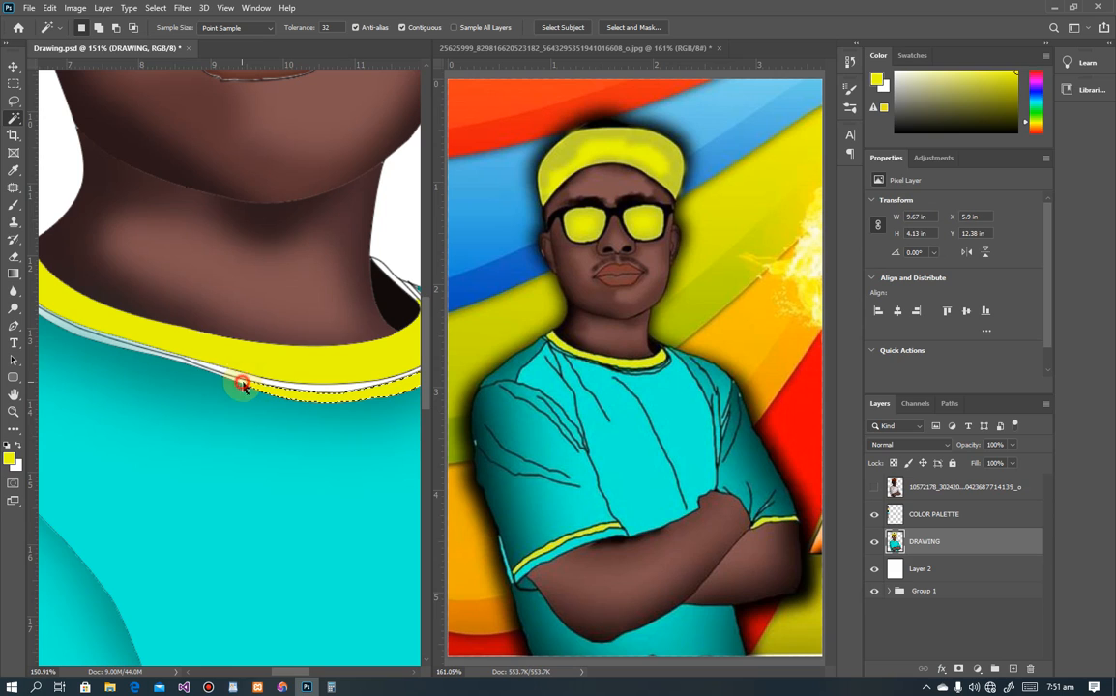
key("ctrl+d")
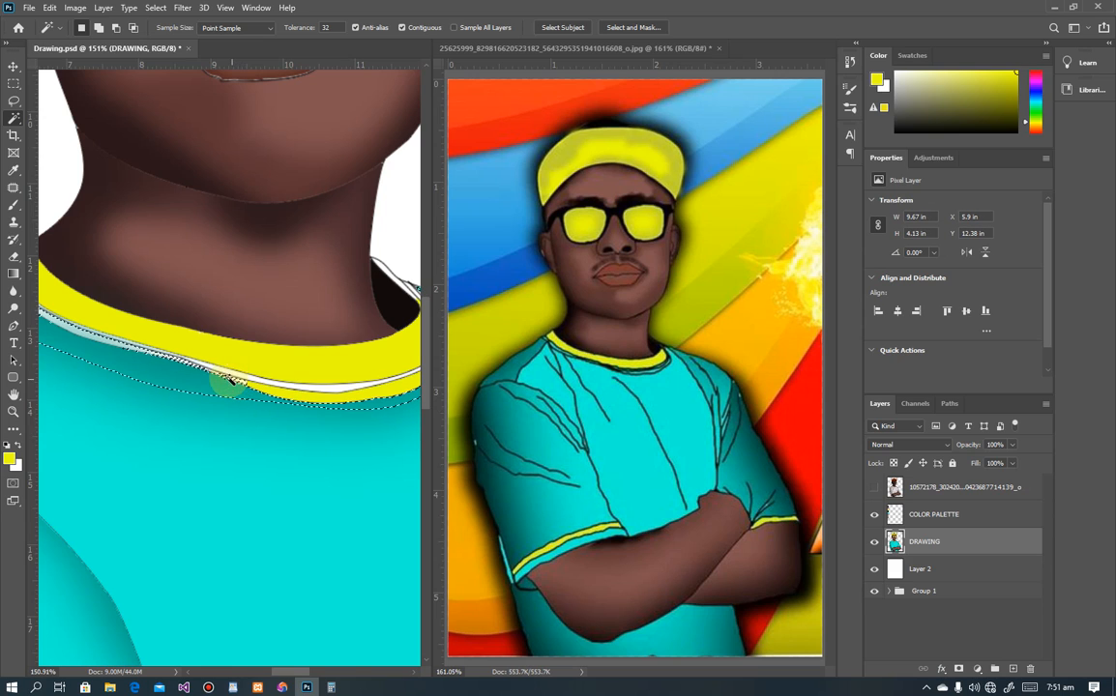
left_click(131, 346)
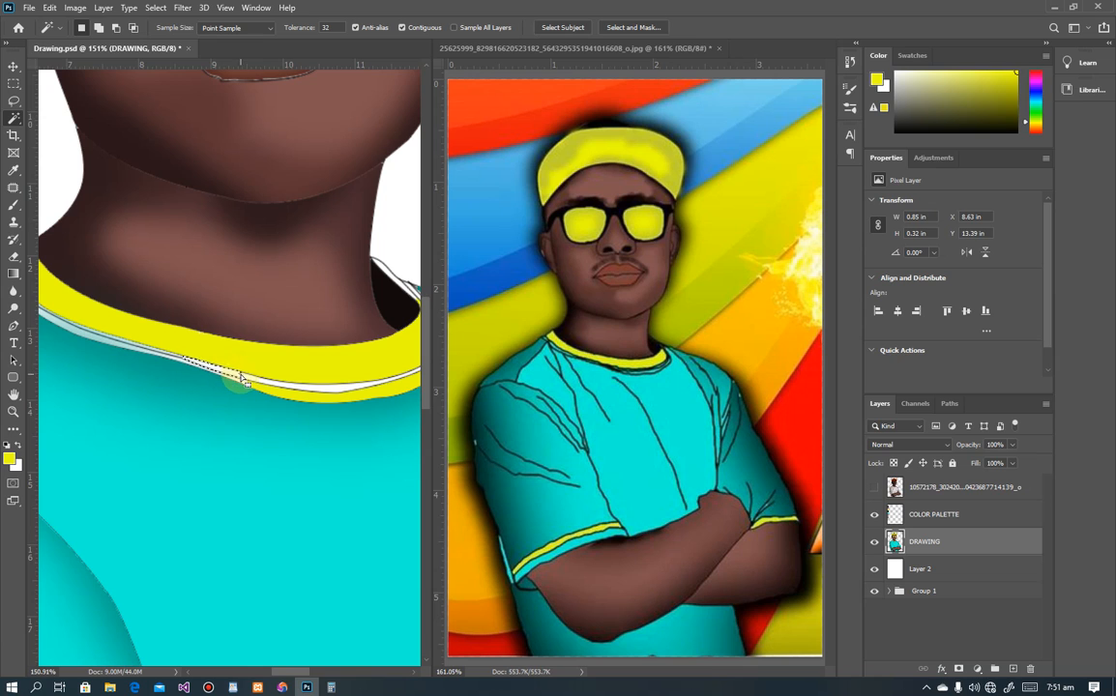
scroll(244, 379, "down", 6, "alt")
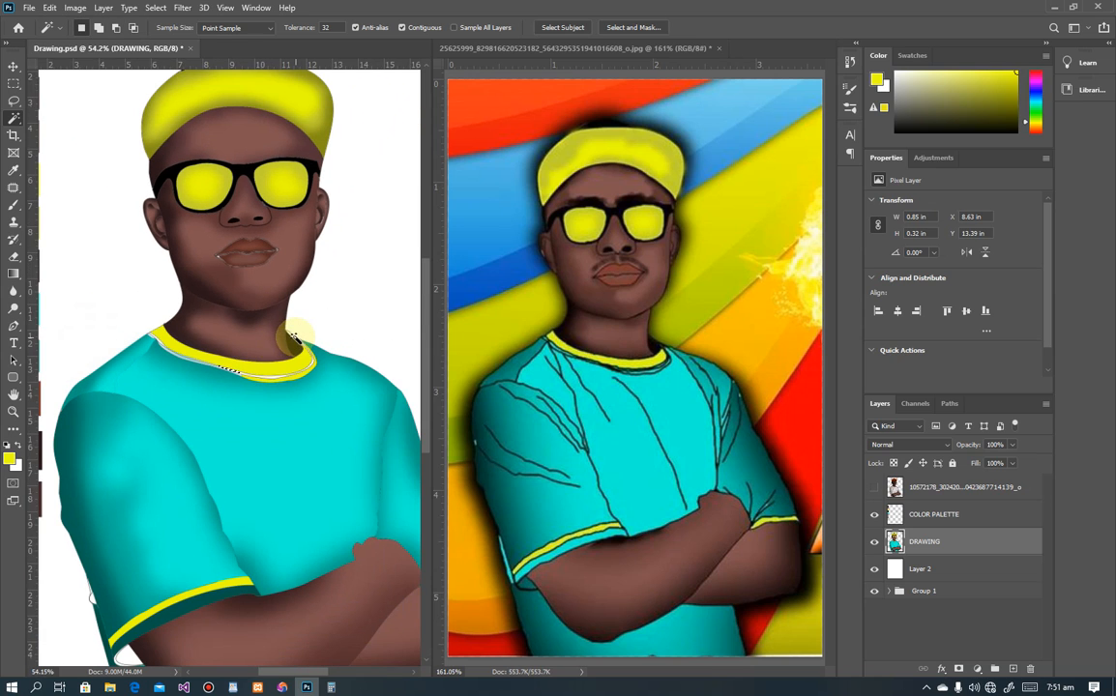
left_click(291, 374)
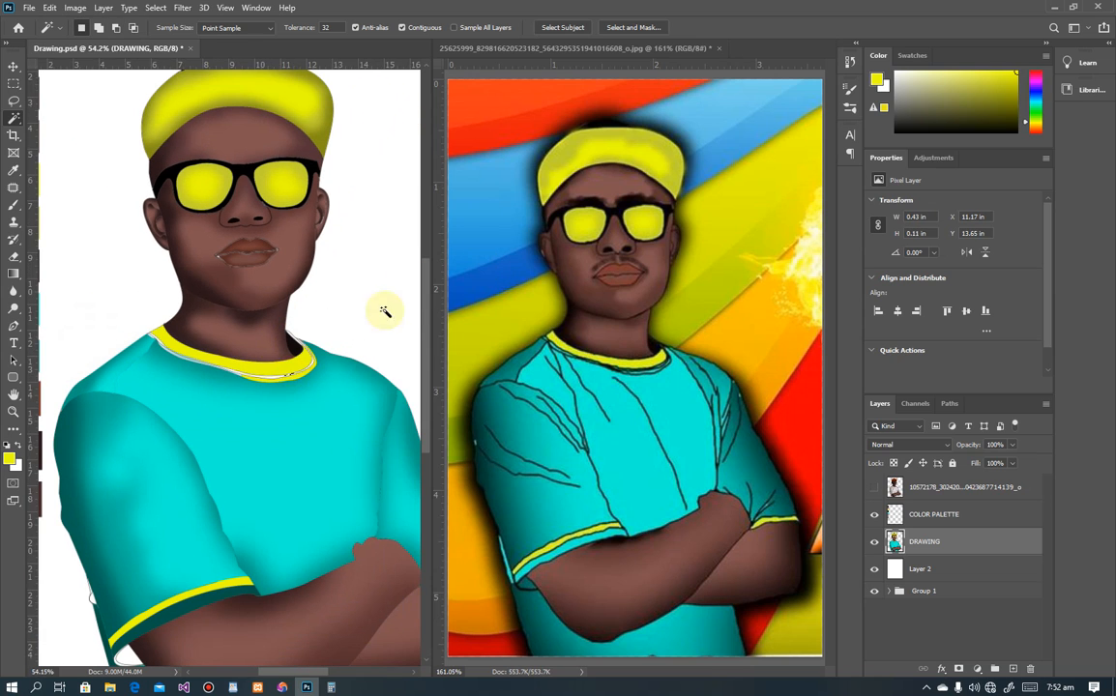
Step: Make the original photo layer visible and set its blend mode to Soft Light
scroll(309, 341, "down", 3, "alt")
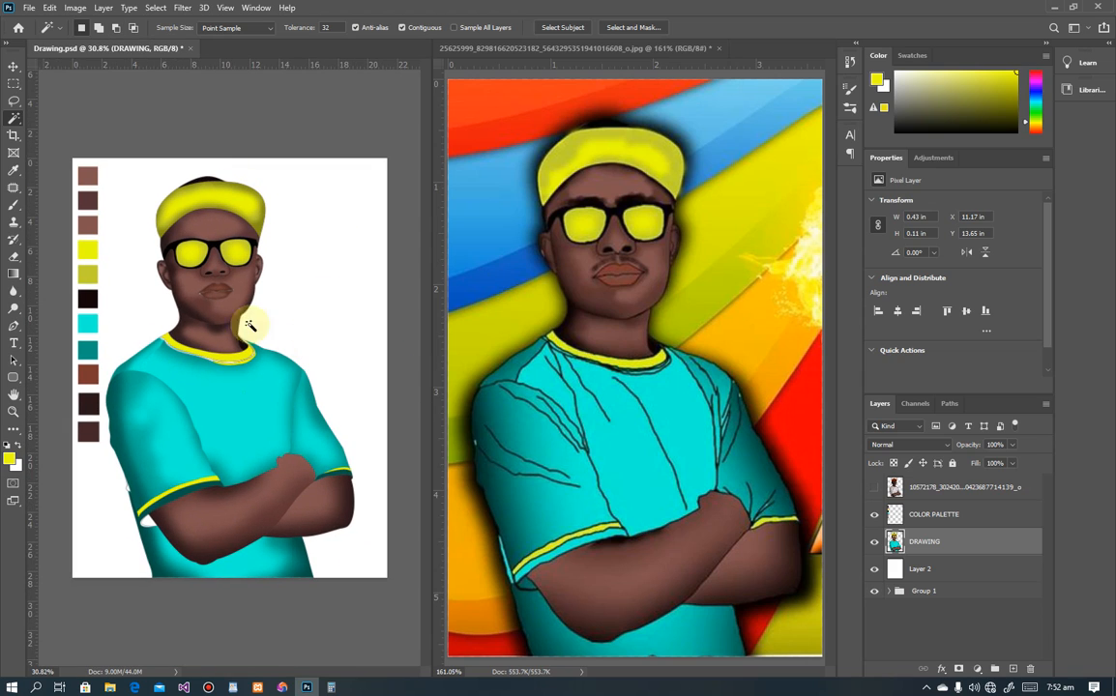
left_click(875, 489)
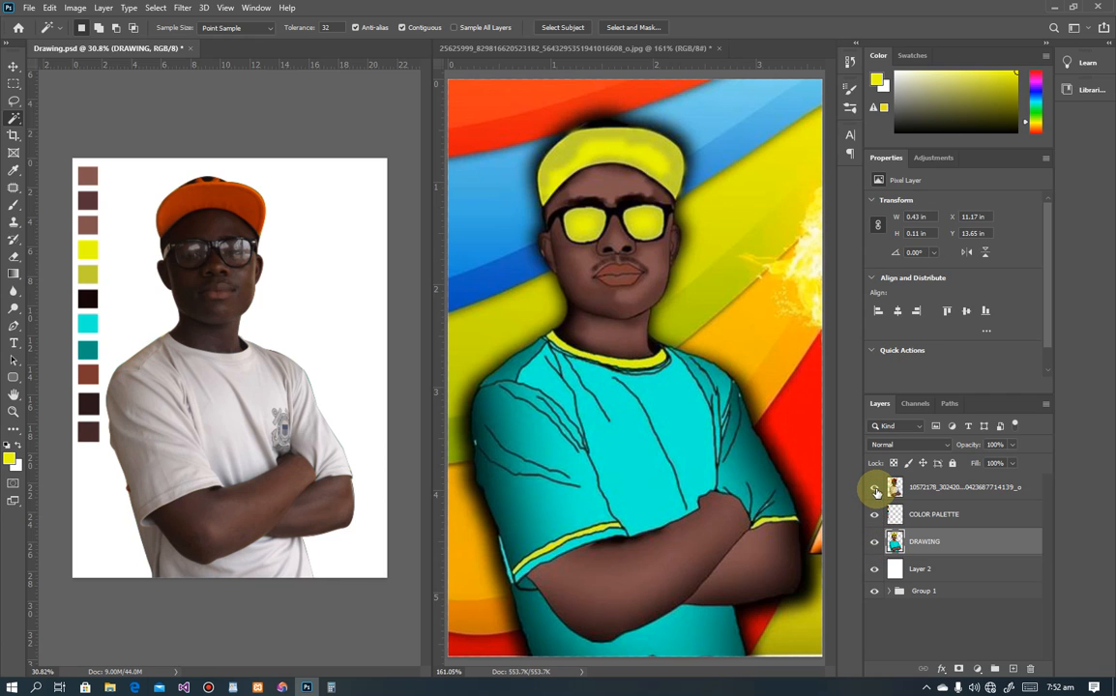
left_click(908, 487)
left_click(933, 445)
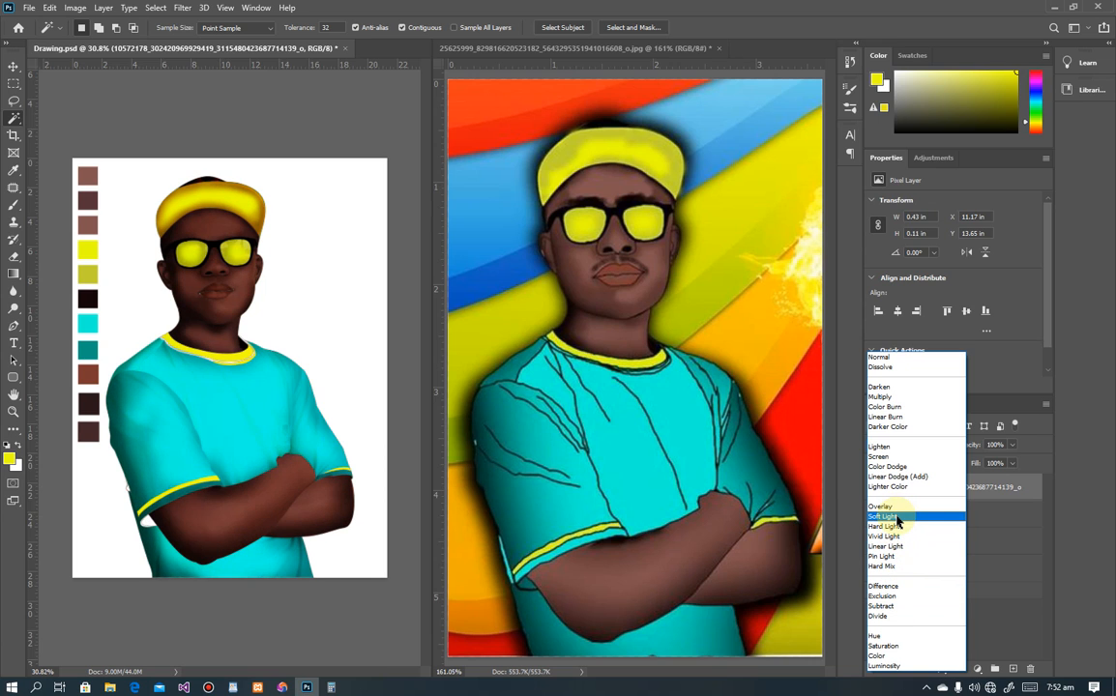
left_click(898, 522)
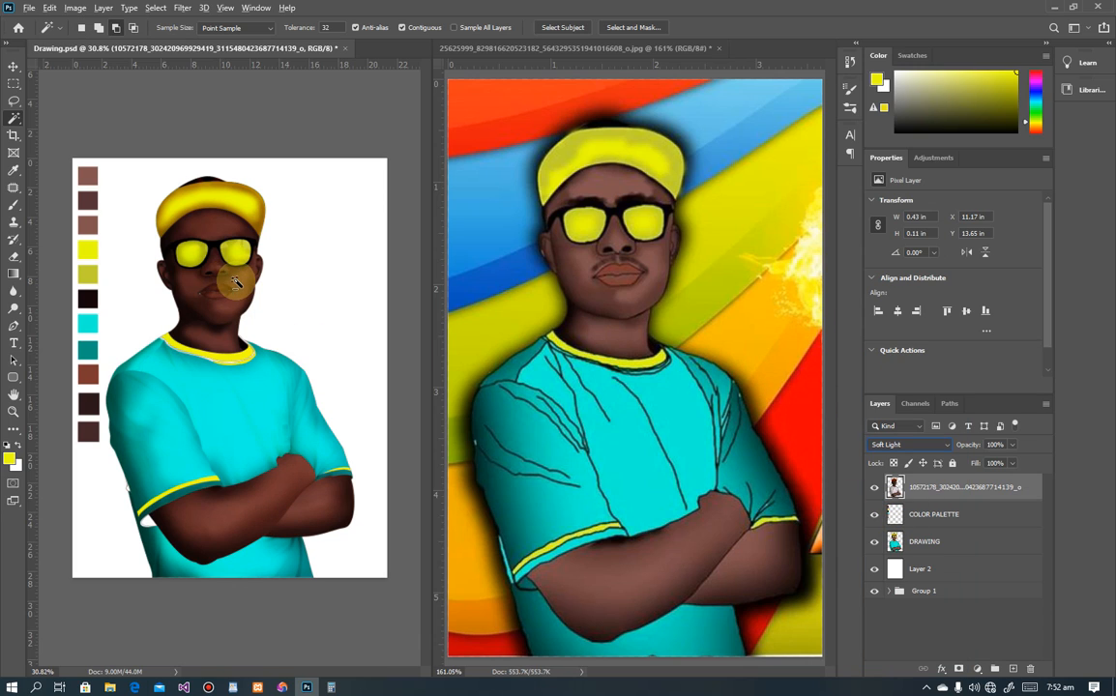
left_click(13, 64)
scroll(183, 232, "up", 3)
scroll(206, 210, "up", 2)
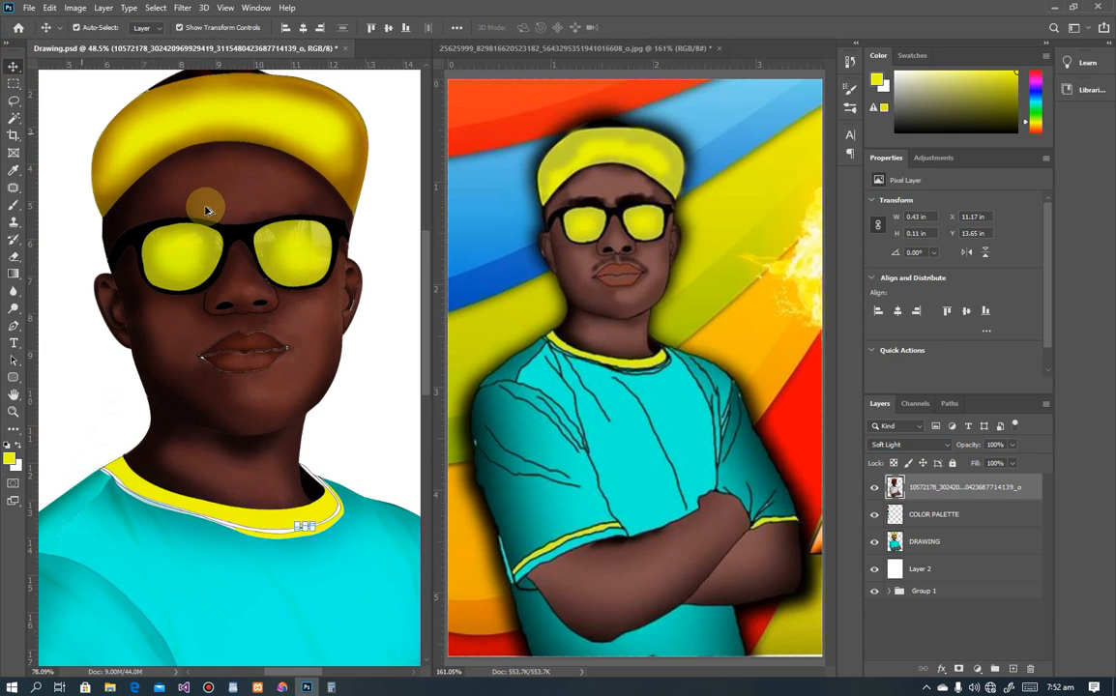
scroll(95, 252, "down", 3)
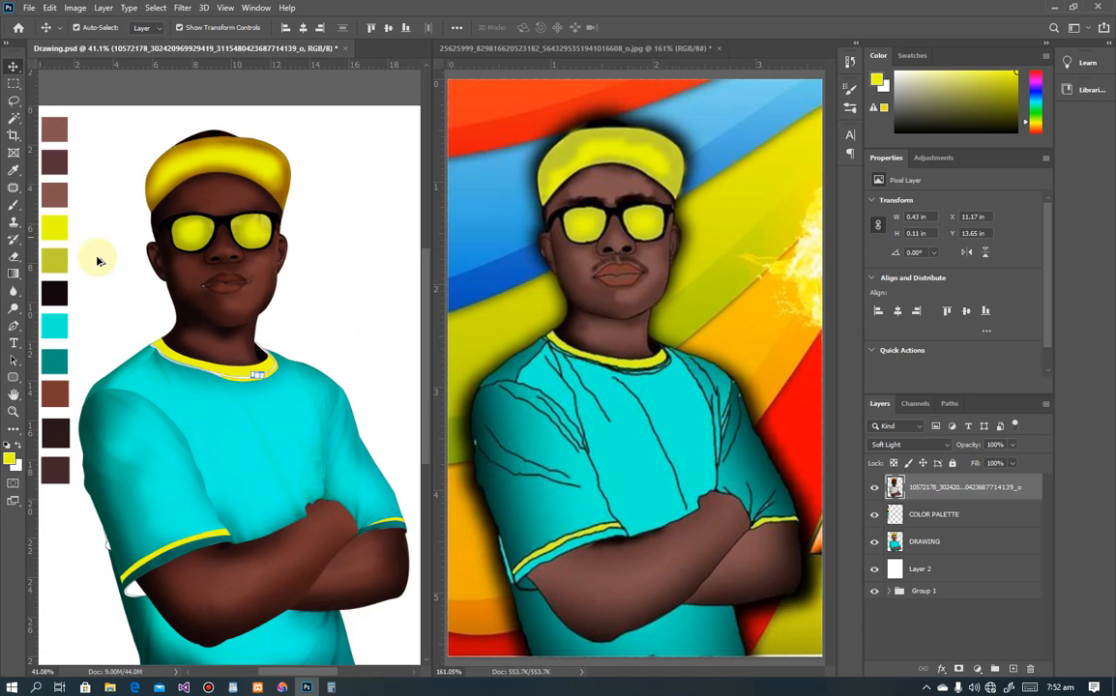
scroll(169, 195, "up", 2)
scroll(165, 194, "down", 4)
scroll(229, 341, "up", 5)
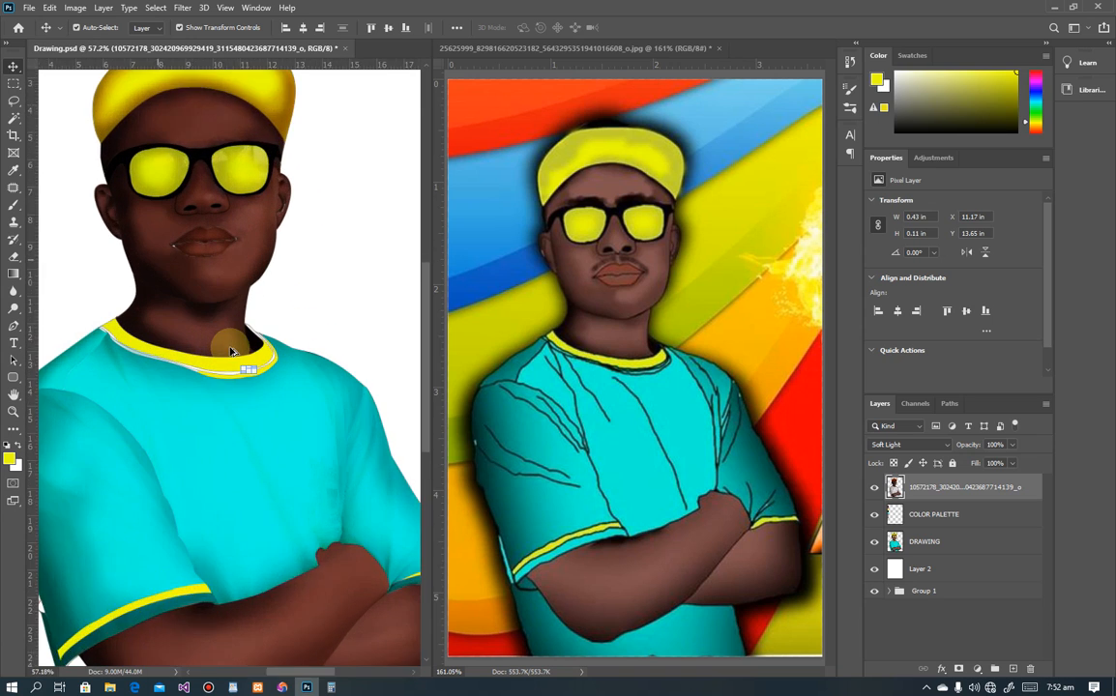
left_click(14, 83)
scroll(226, 178, "down", 1)
scroll(221, 179, "up", 2)
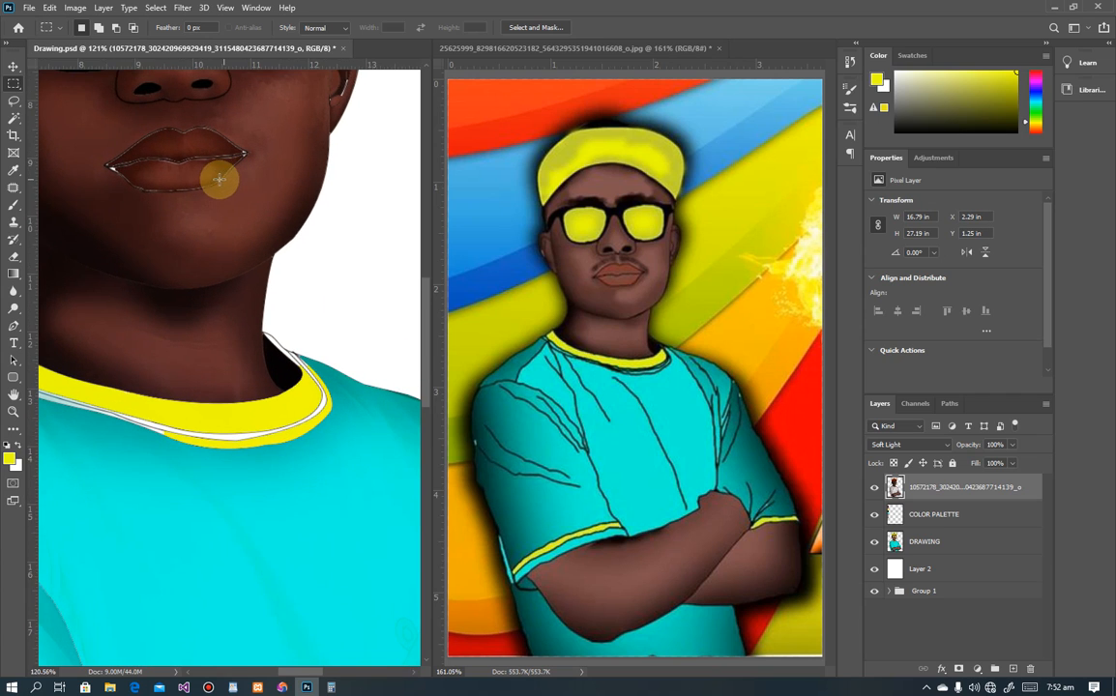
scroll(220, 179, "up", 1)
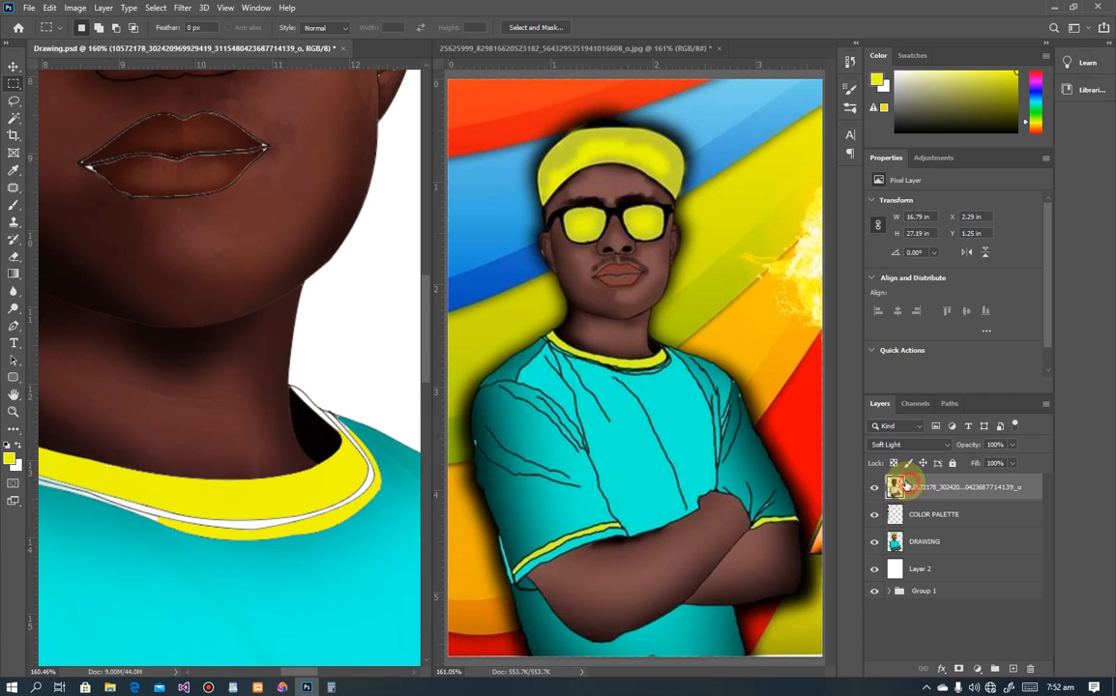
scroll(147, 87, "down", 7)
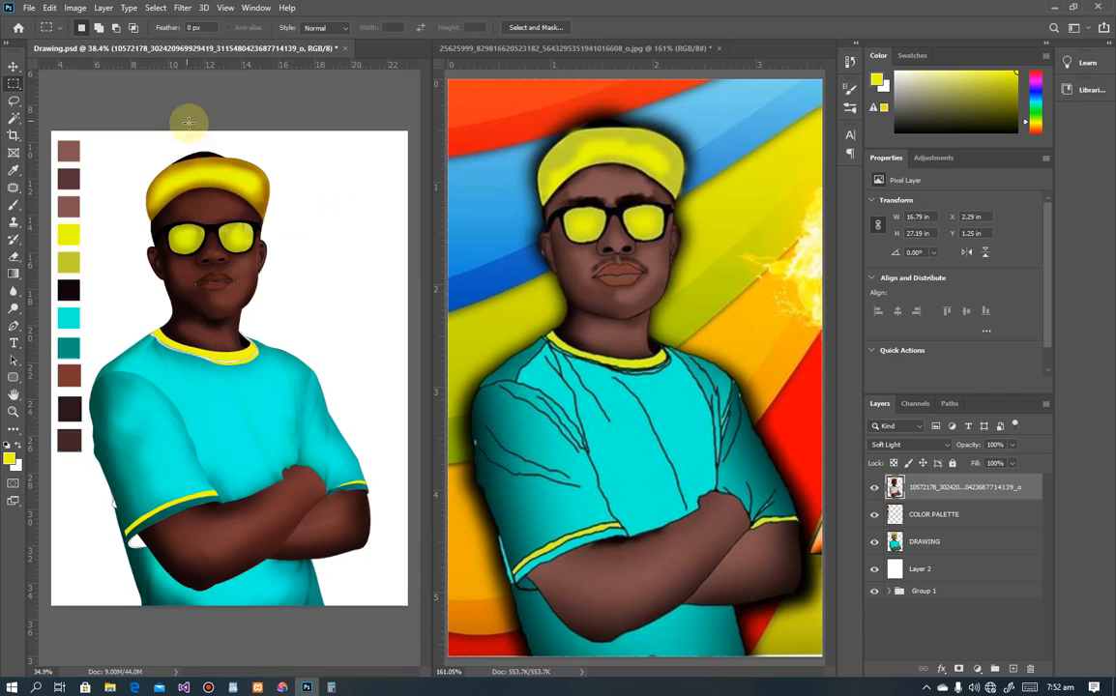
scroll(194, 136, "down", 2)
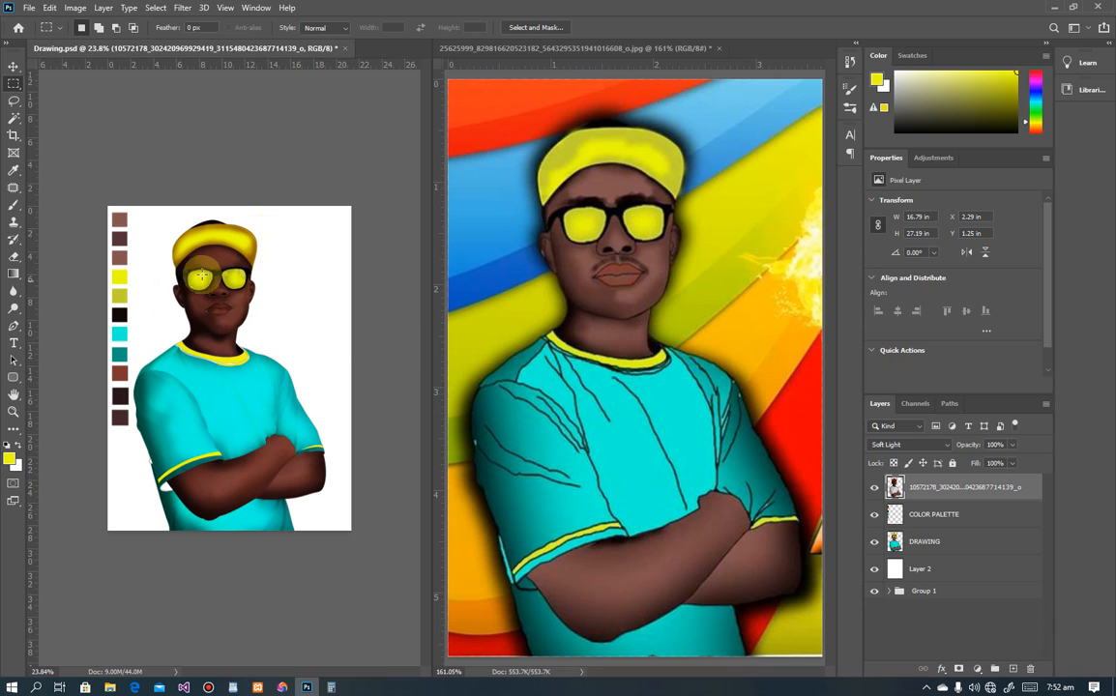
left_click(887, 514)
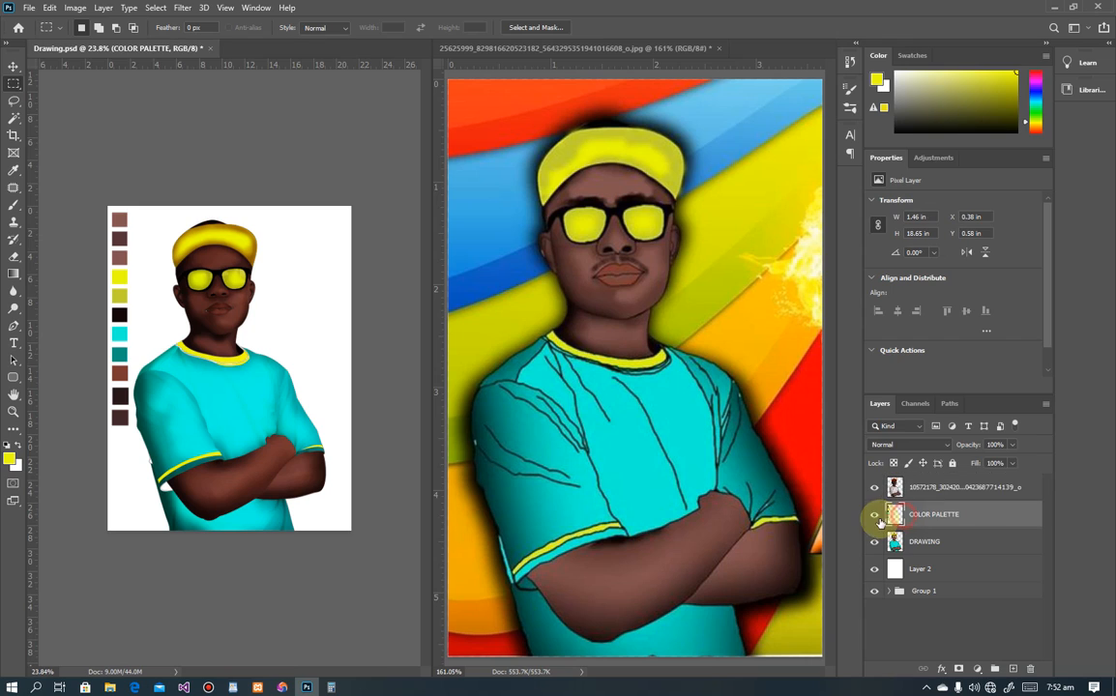
Step: Hide the colour palette swatches and add a new layer named 'backgorund'
left_click(874, 514)
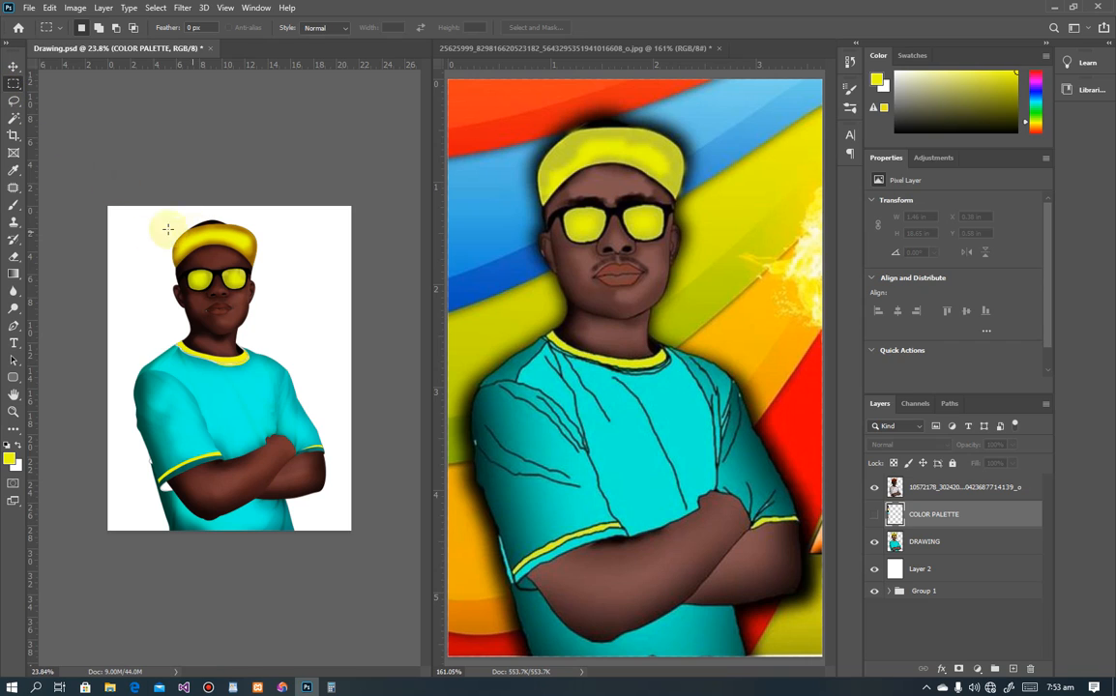
key("ctrl+shift+n")
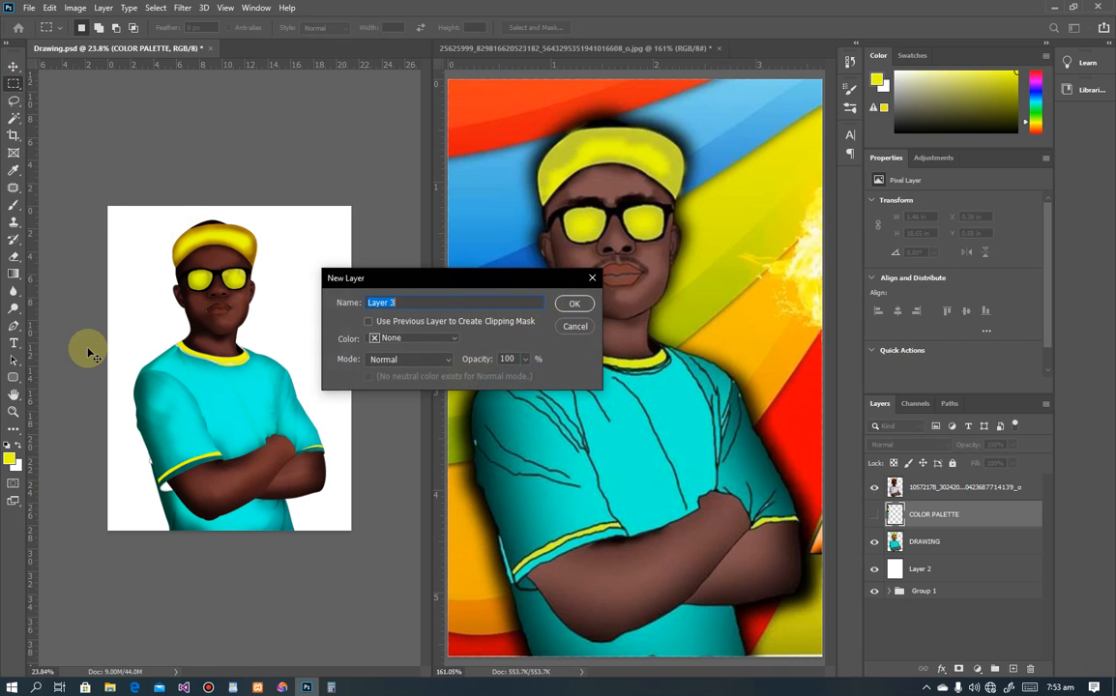
type("backgoru")
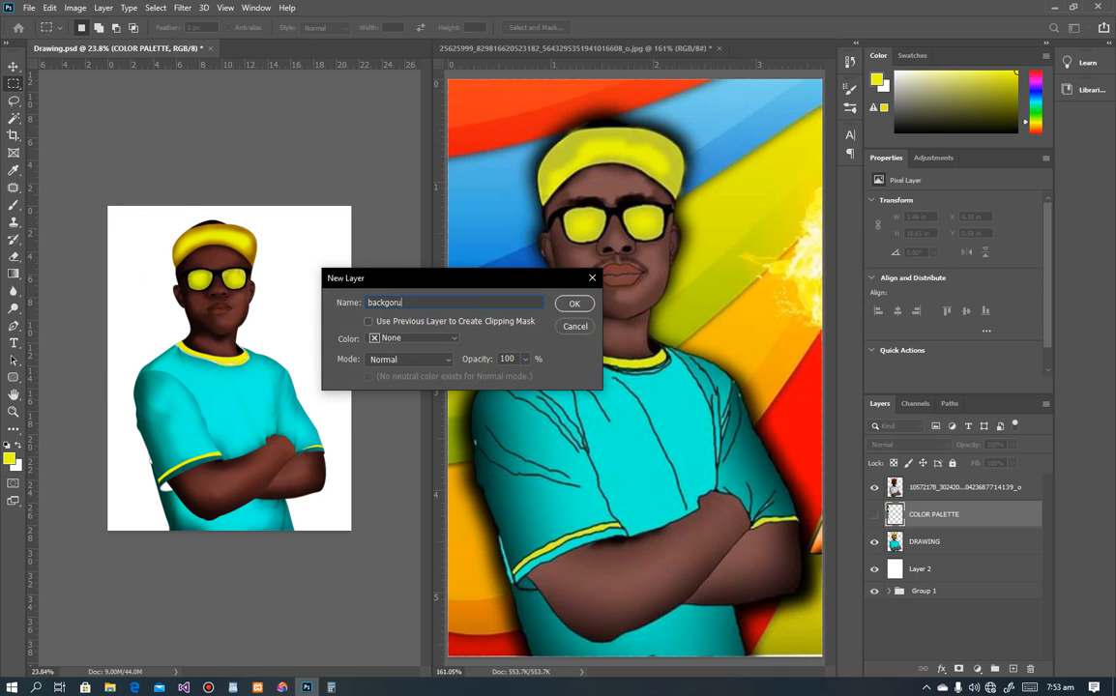
type("nd")
key("Return")
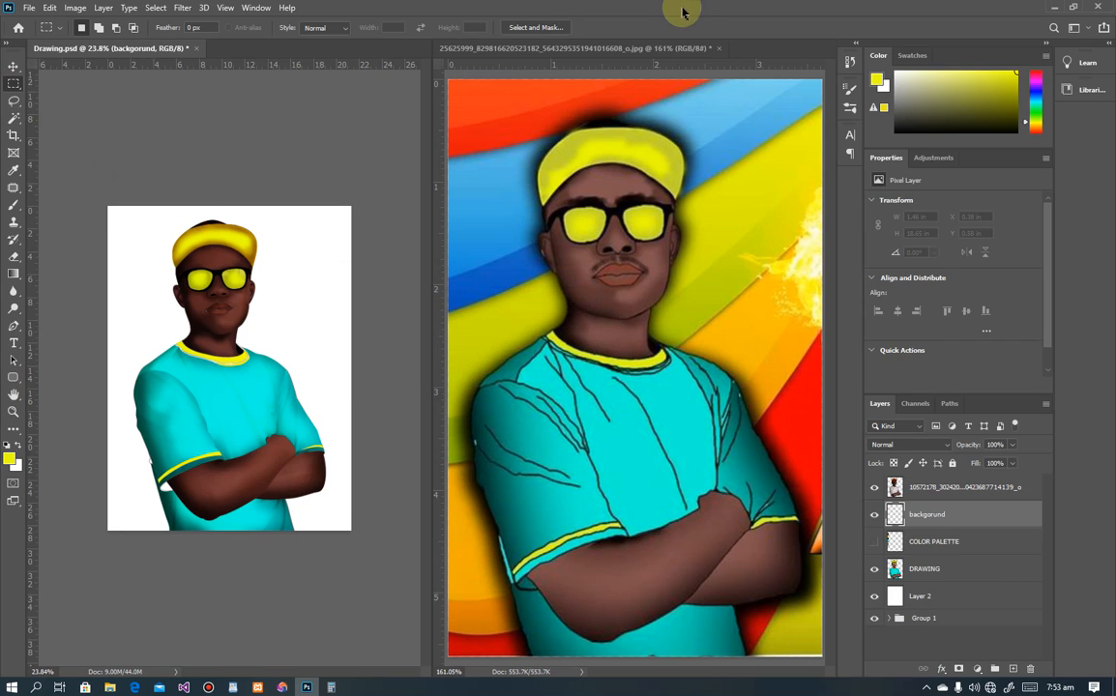
Step: Keep the reference photo open and dock it as a tab beside Drawing.psd
left_click(719, 49)
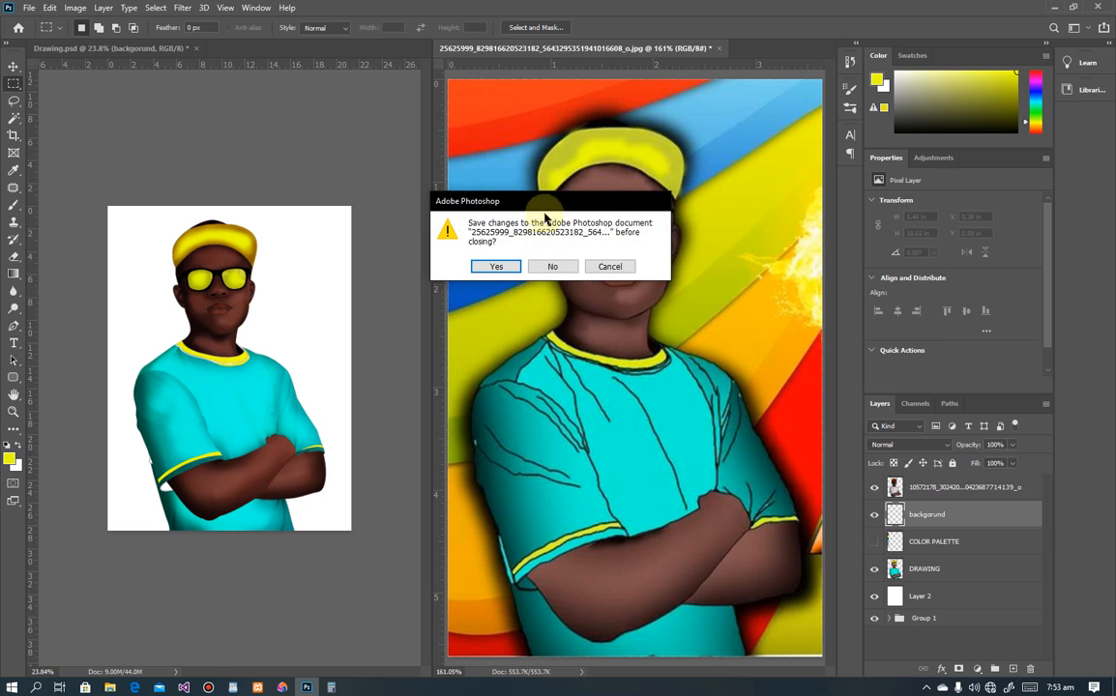
key("Escape")
mouse_move(577, 45)
left_mouse_down()
mouse_move(398, 42)
mouse_move(430, 55)
left_mouse_up()
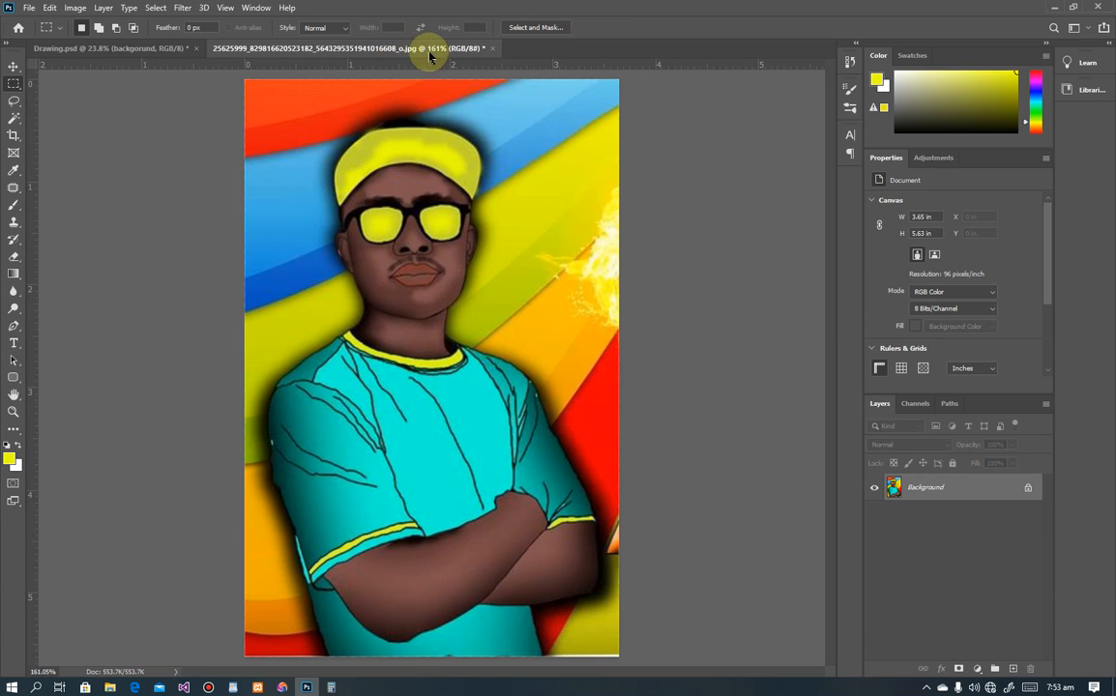
Step: Return to Drawing.psd, zoom in, and make the DRAWING layer active
left_click(164, 48)
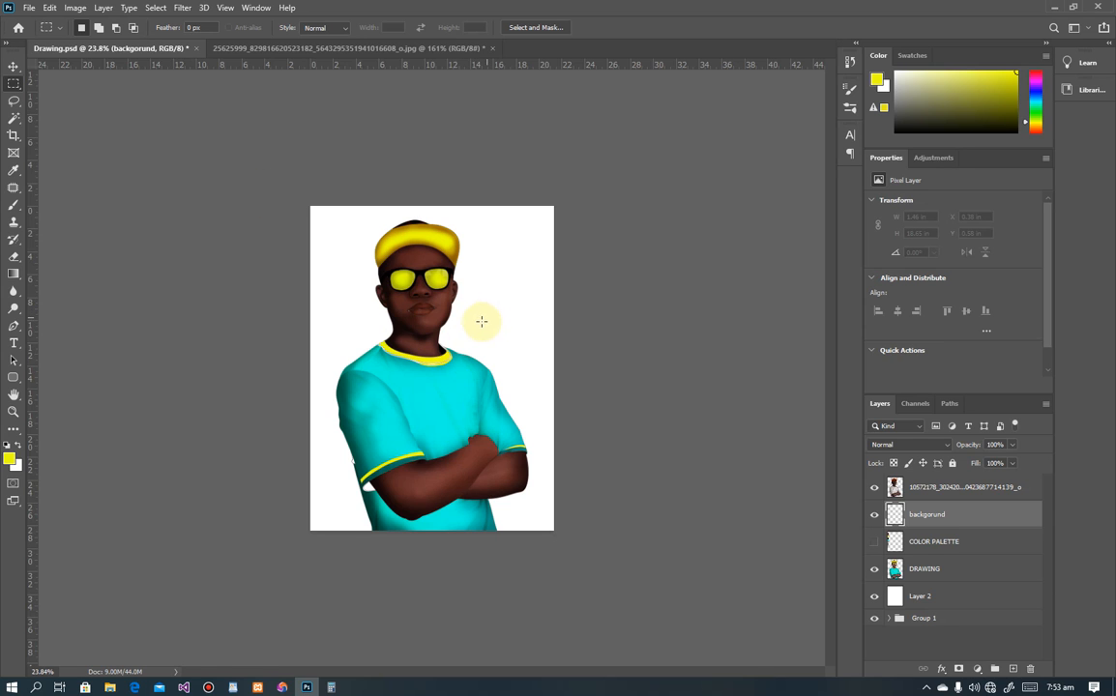
scroll(482, 321, "up", 6)
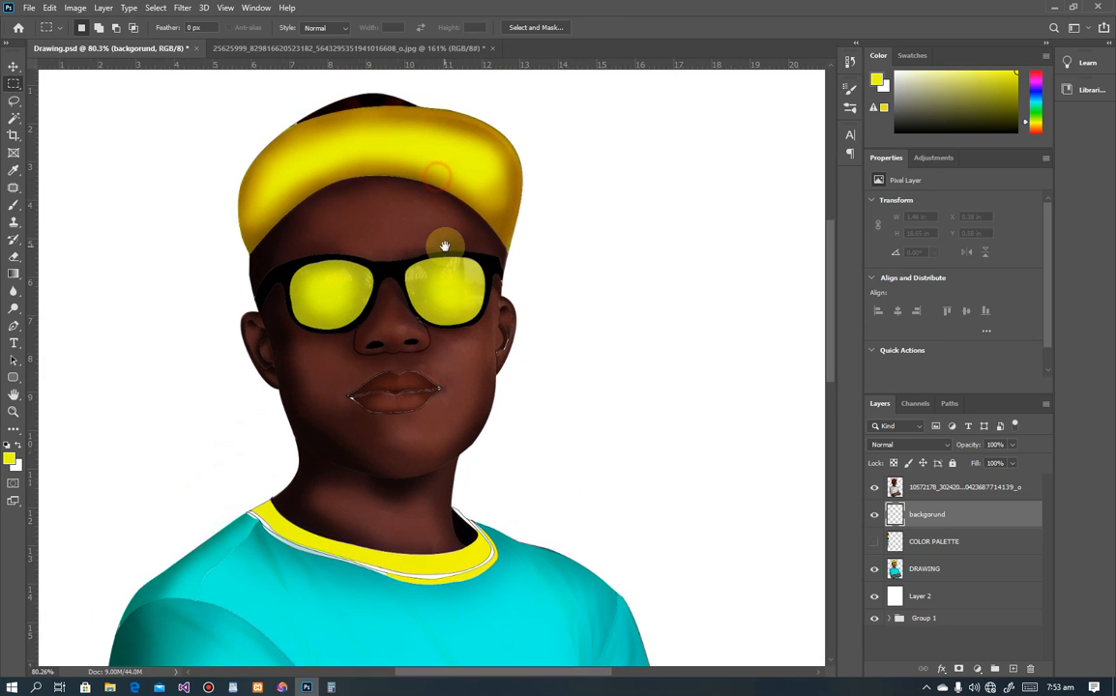
scroll(444, 245, "up", 3)
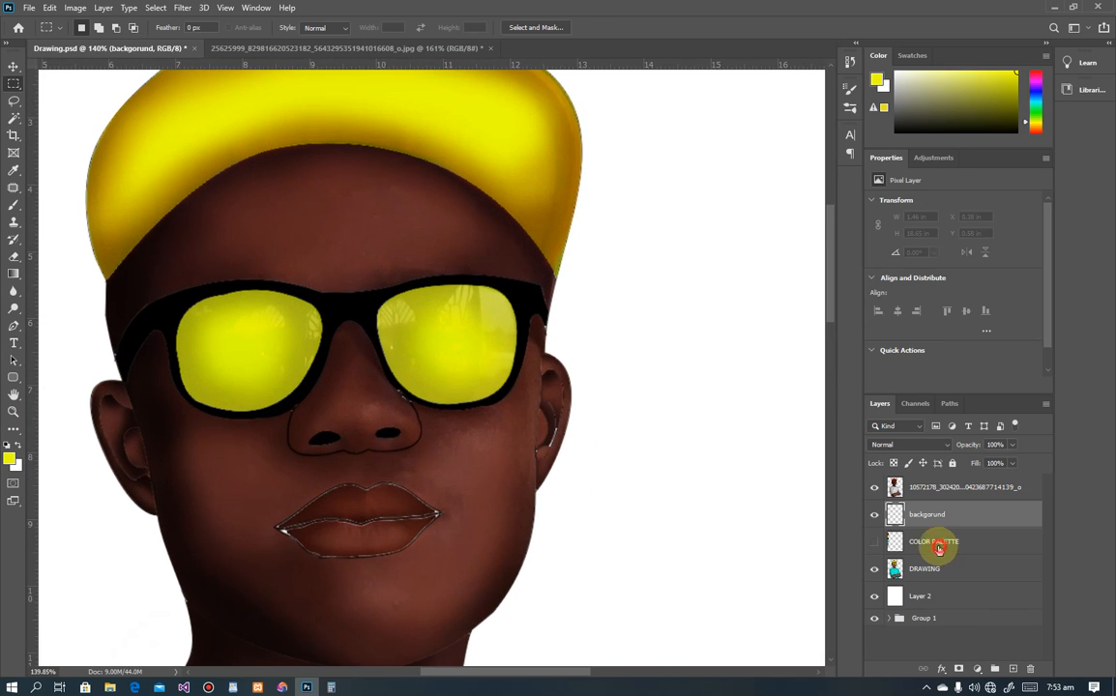
left_click(937, 547)
left_click(924, 569)
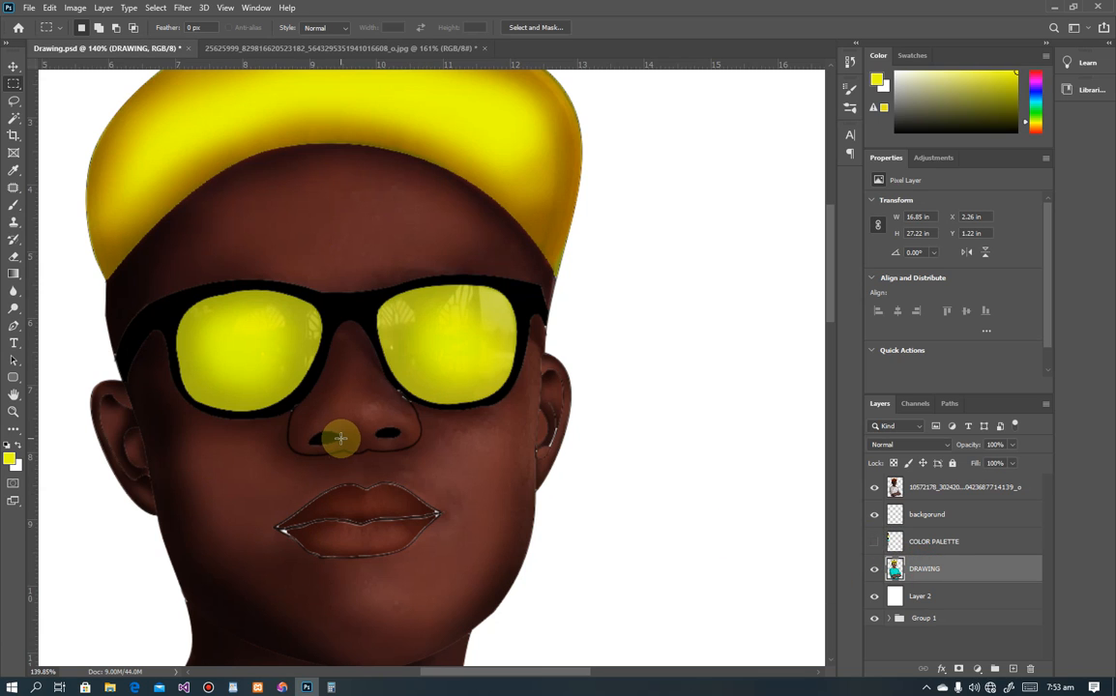
Step: Choose Kyle's Ultimate Pastel Palooza brush at 60 px and set the foreground colour to black
left_click(848, 107)
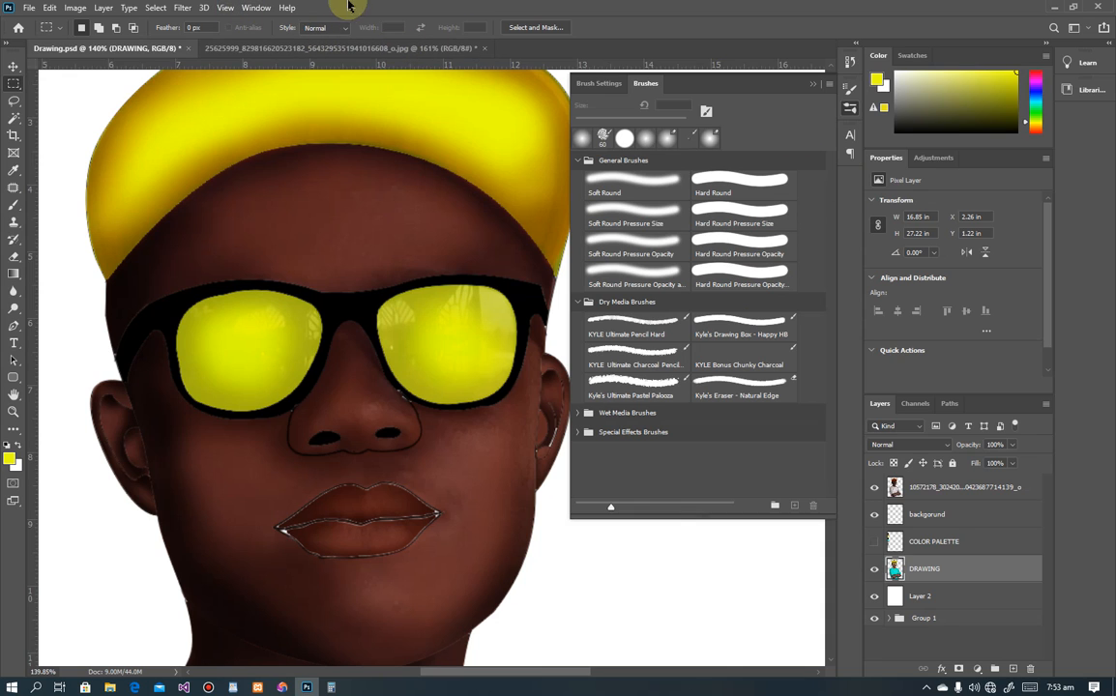
left_click(257, 8)
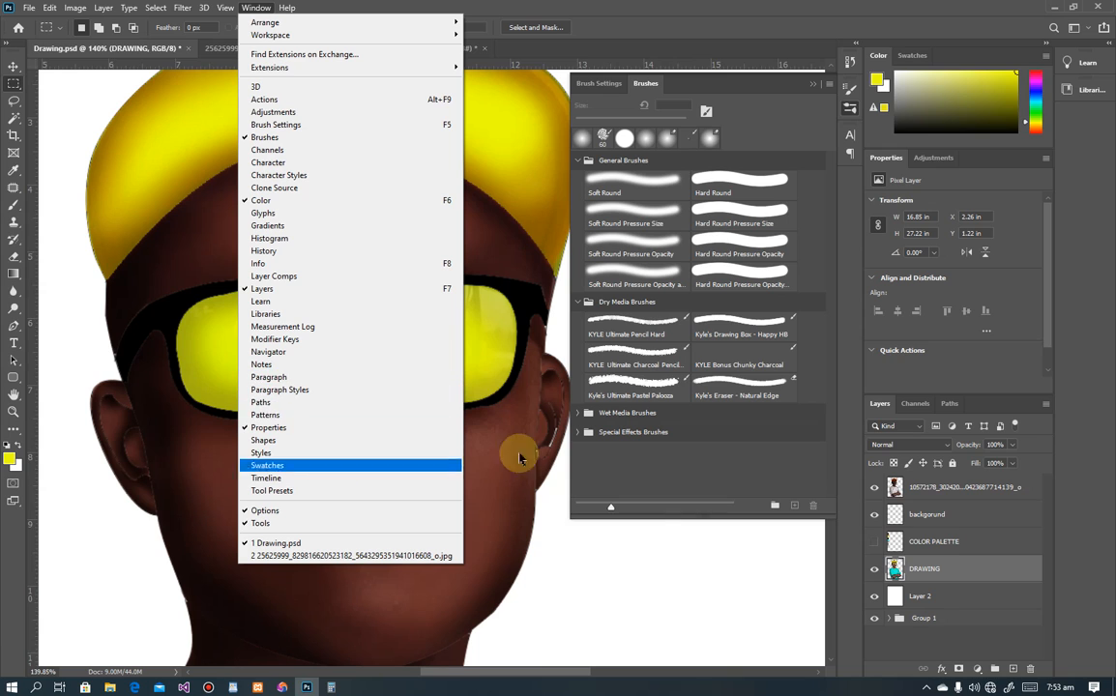
left_click(661, 390)
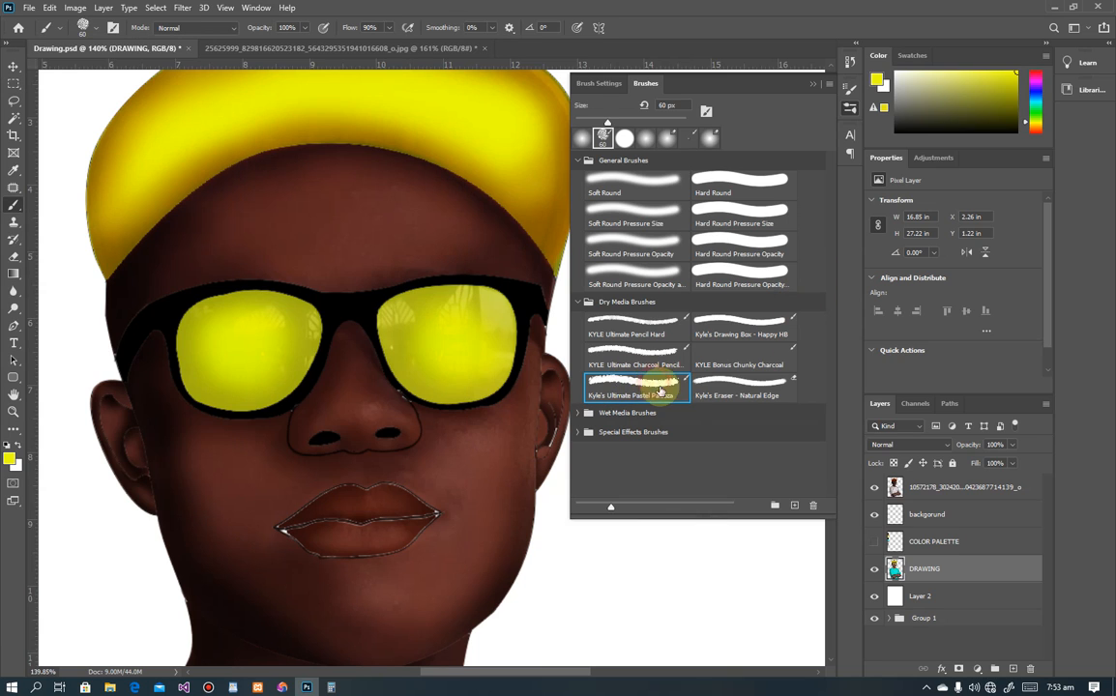
double_click(632, 381)
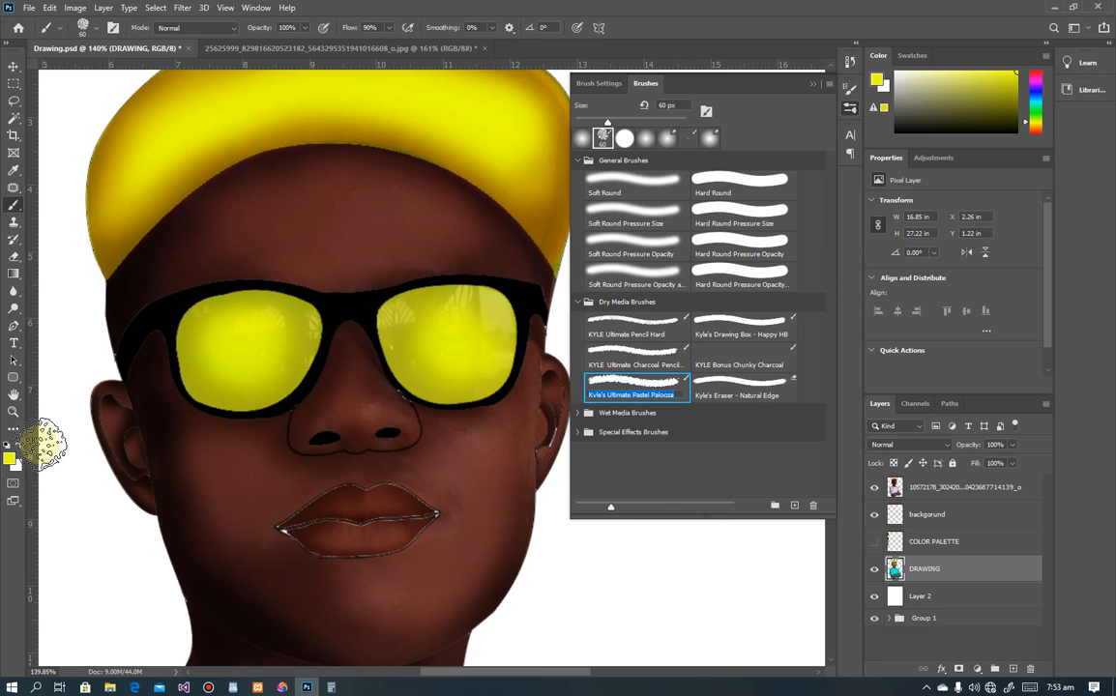
left_click(11, 460)
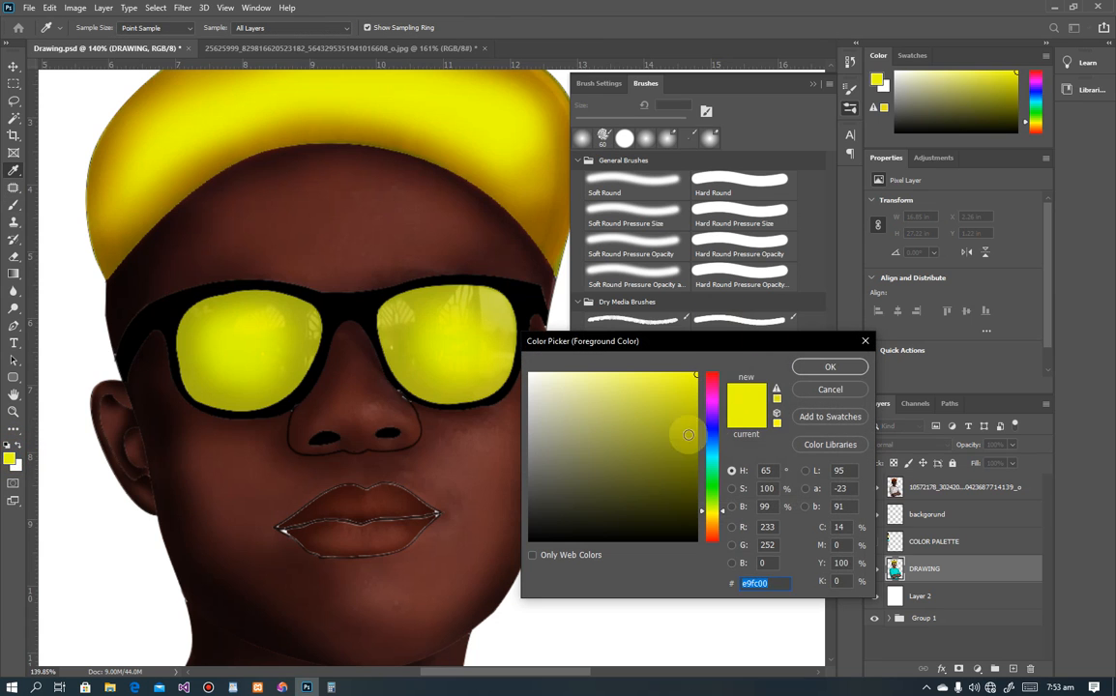
left_click(694, 539)
left_click(831, 368)
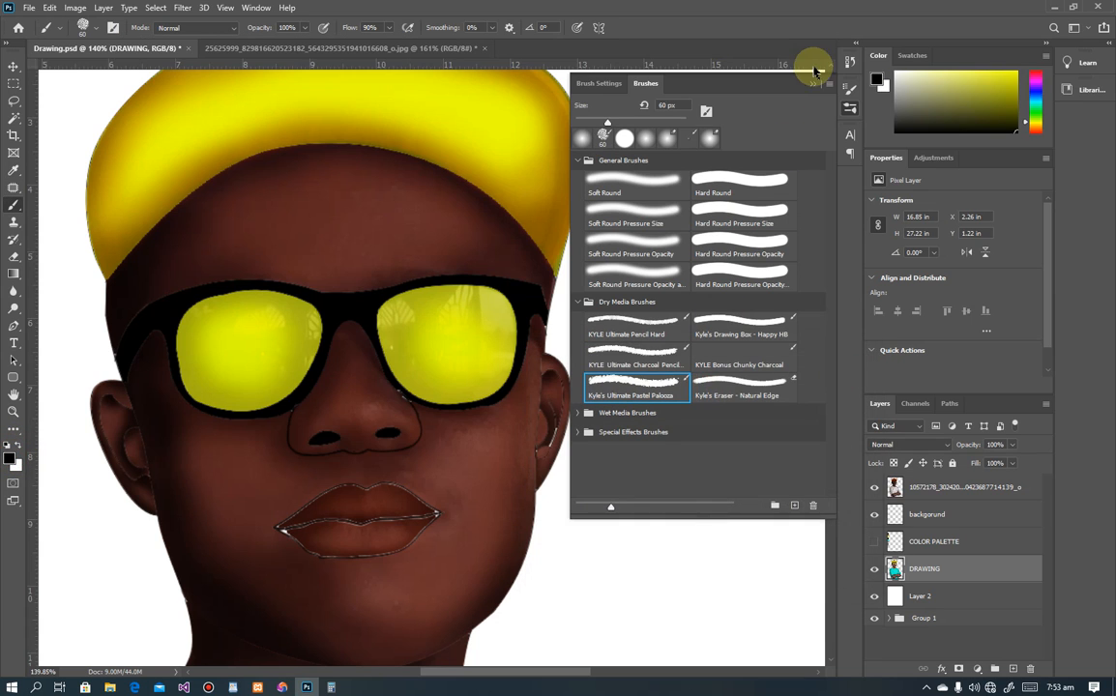
left_click(812, 87)
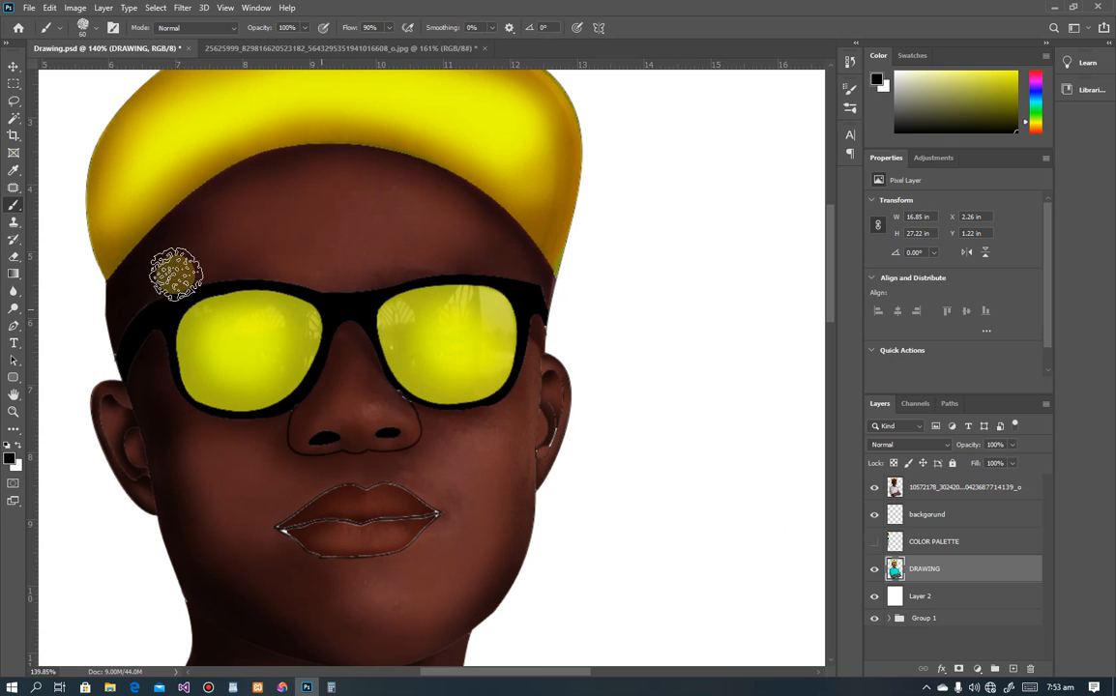
Step: Magic Wand the glasses frame and paint black pastel strokes over it
left_click(13, 118)
left_click(366, 311)
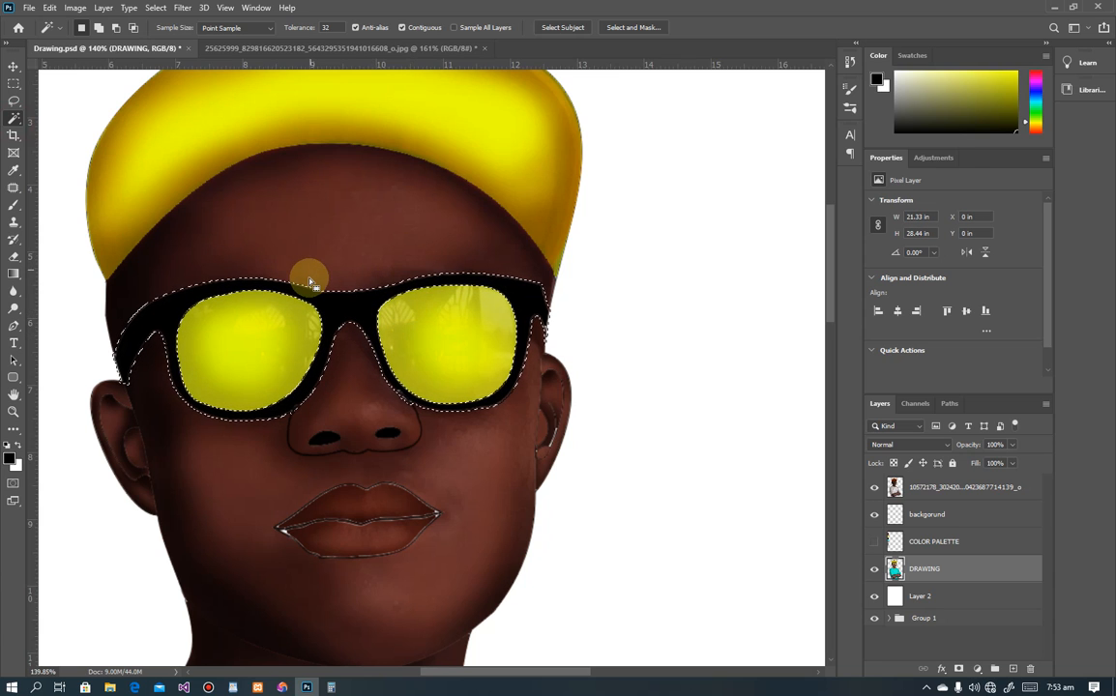
key("b")
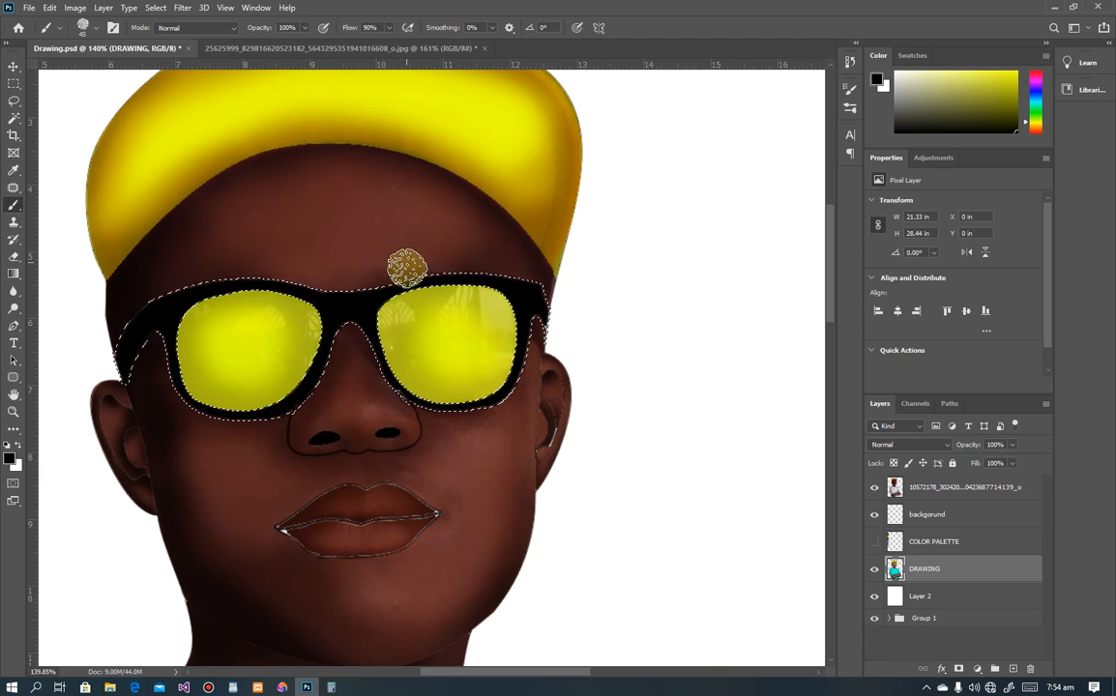
mouse_move(401, 277)
left_mouse_down()
mouse_move(449, 274)
mouse_move(389, 274)
mouse_move(376, 290)
mouse_move(491, 273)
left_mouse_up()
key("bracketleft")
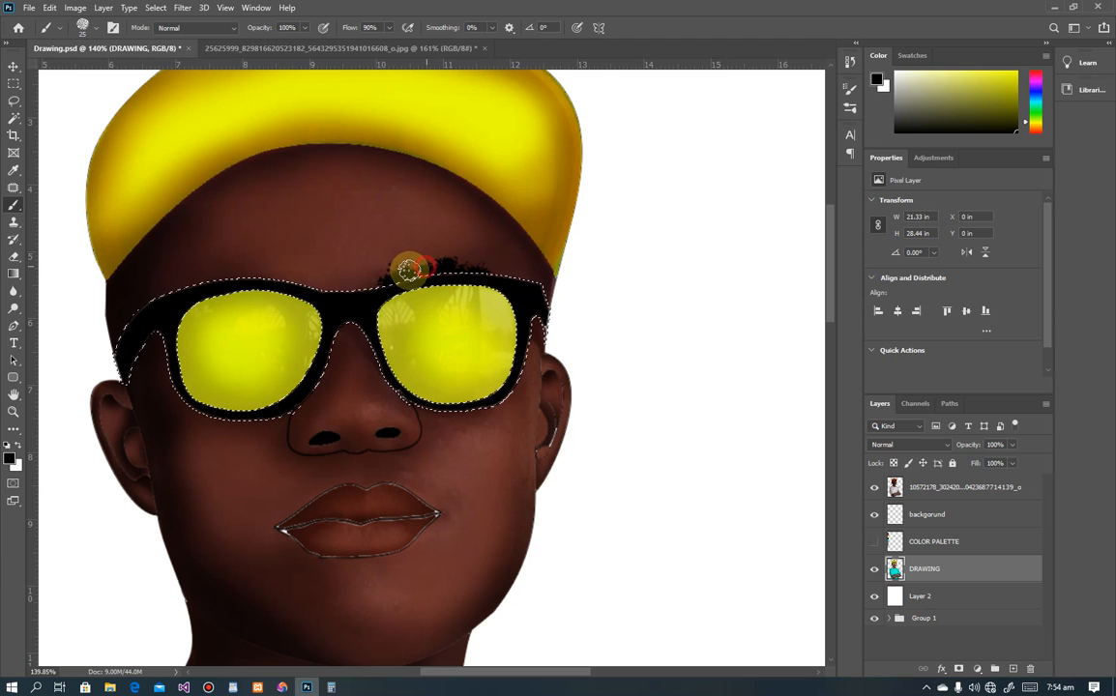
Step: Paint textured black eyebrows above the left and right lenses
key("ctrl+0")
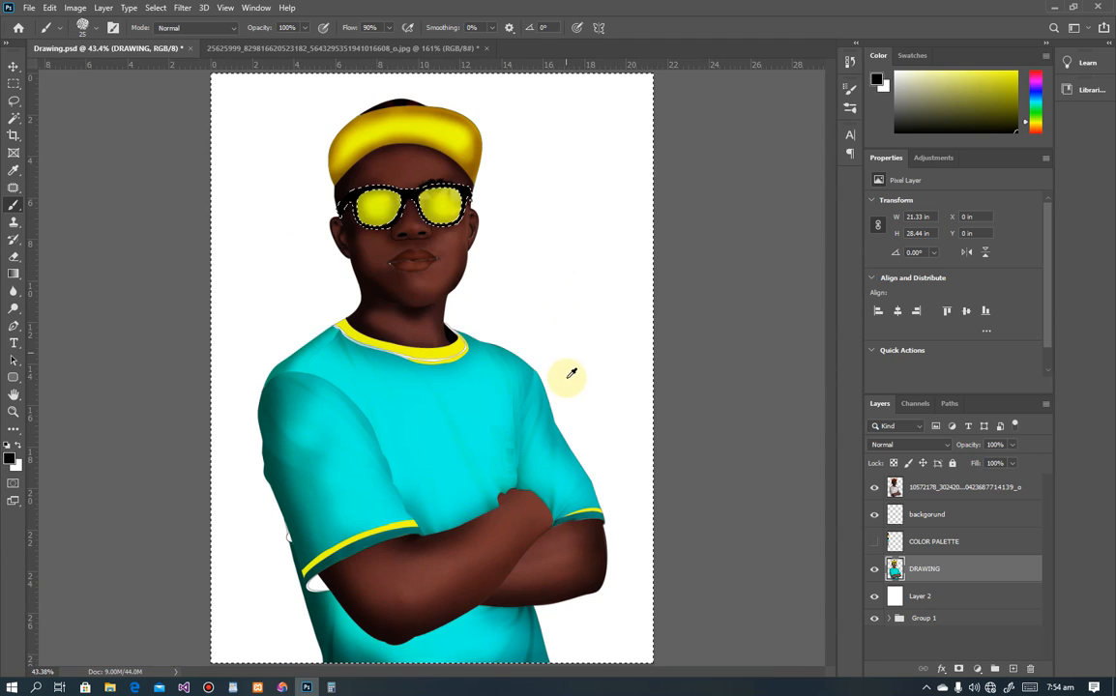
scroll(375, 182, "up", 5)
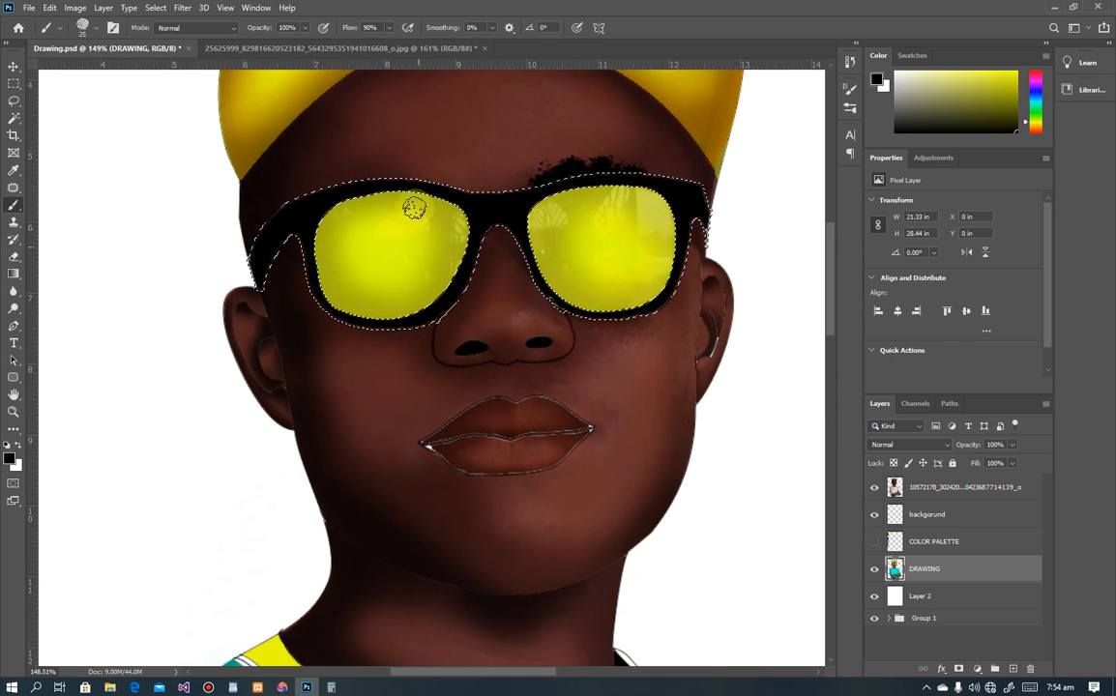
mouse_move(447, 188)
left_mouse_down()
mouse_move(396, 178)
mouse_move(415, 181)
left_mouse_up()
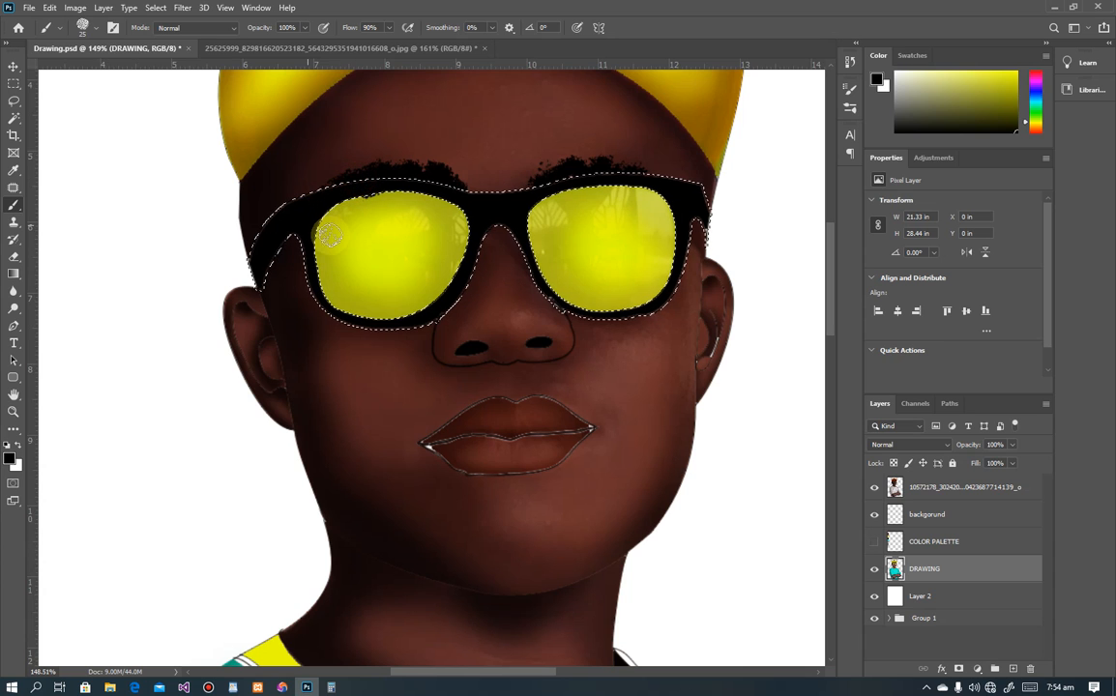
scroll(497, 215, "down", 5)
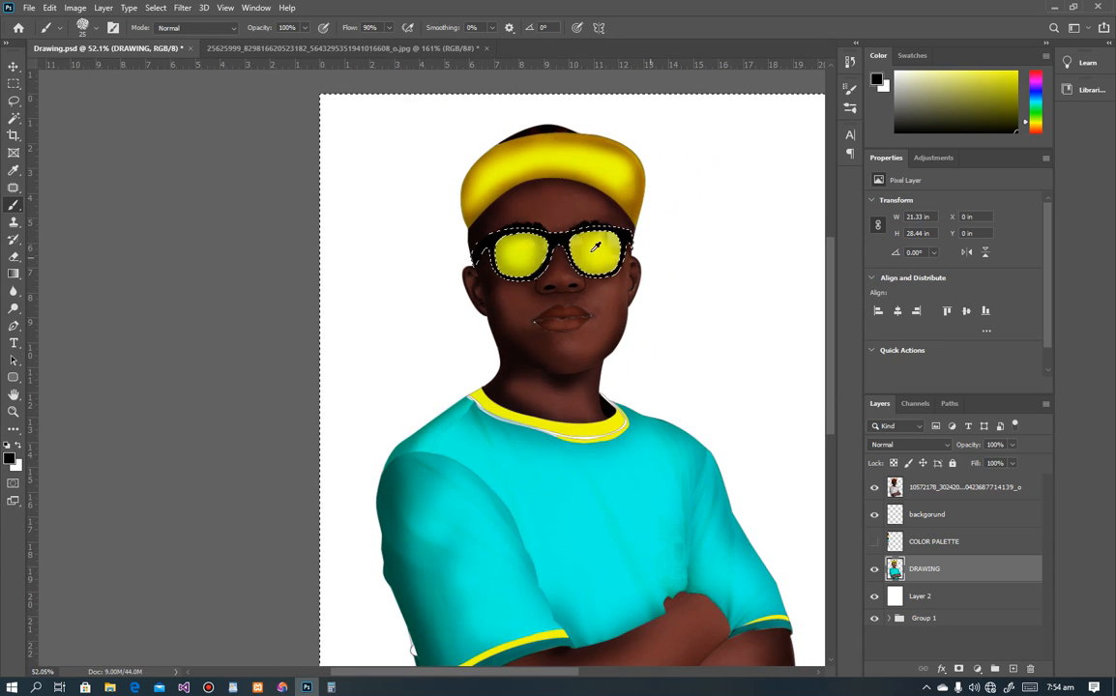
scroll(603, 221, "up", 3)
scroll(603, 220, "up", 3)
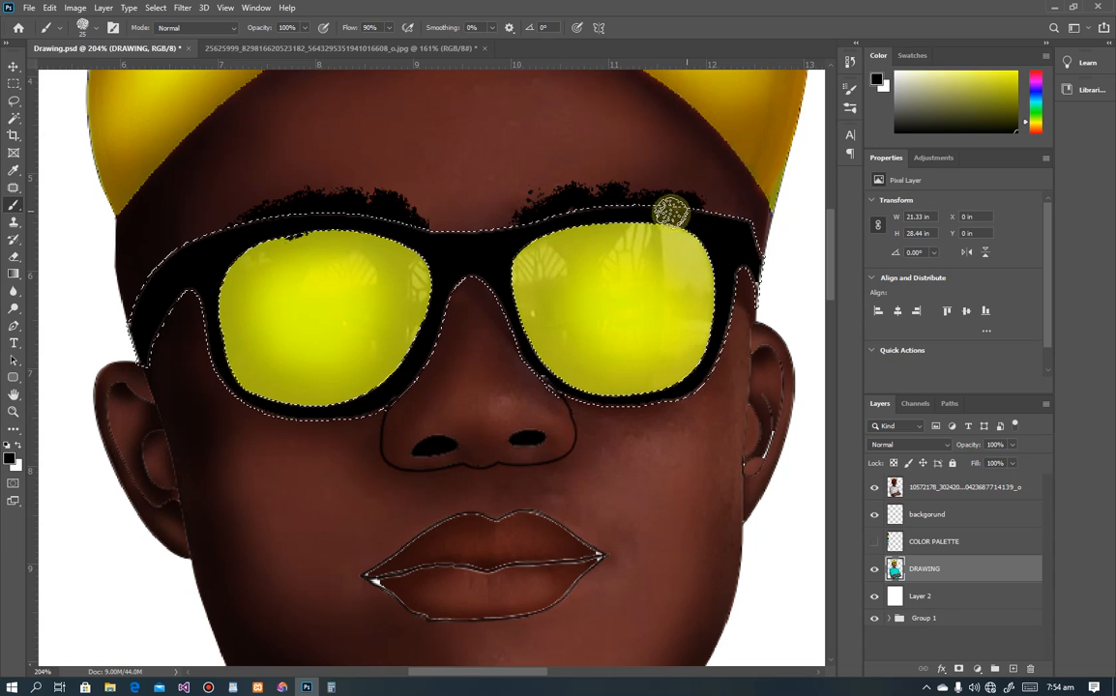
mouse_move(641, 191)
left_mouse_down()
mouse_move(575, 206)
mouse_move(602, 200)
mouse_move(691, 223)
mouse_move(647, 198)
left_mouse_up()
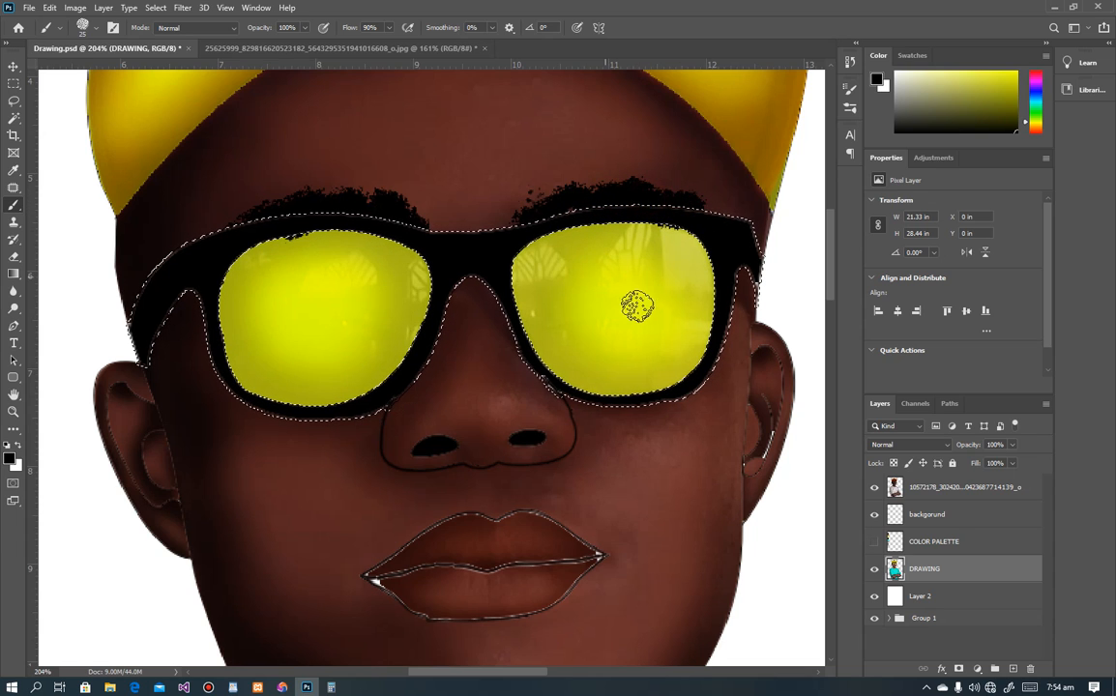
scroll(650, 311, "down", 6)
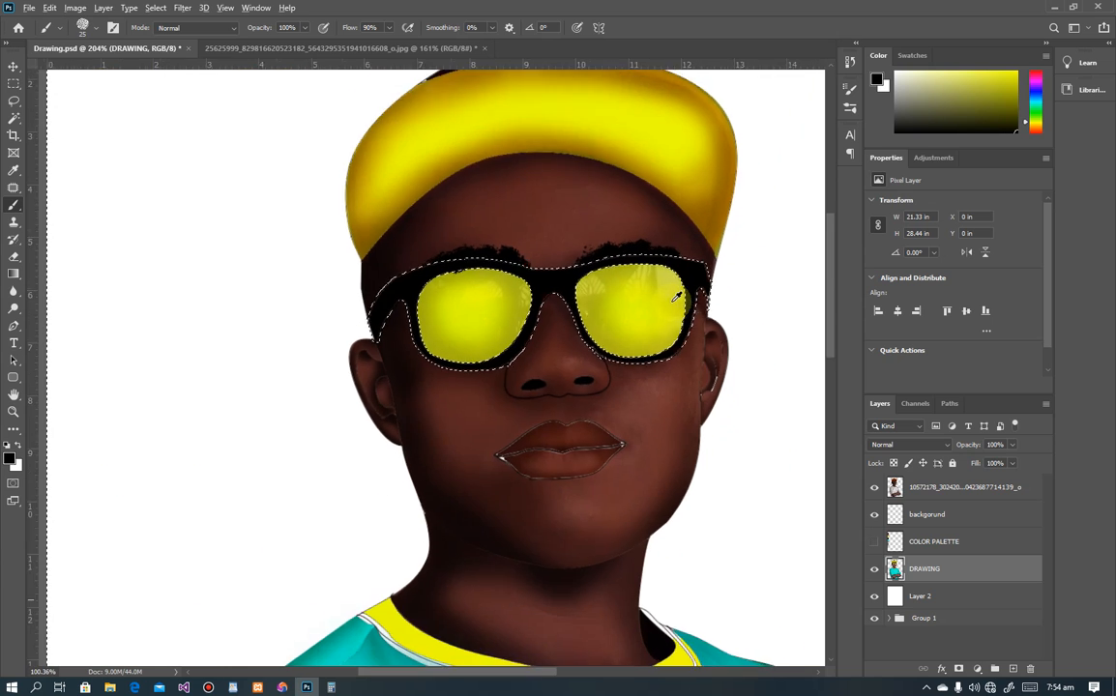
scroll(433, 296, "up", 6)
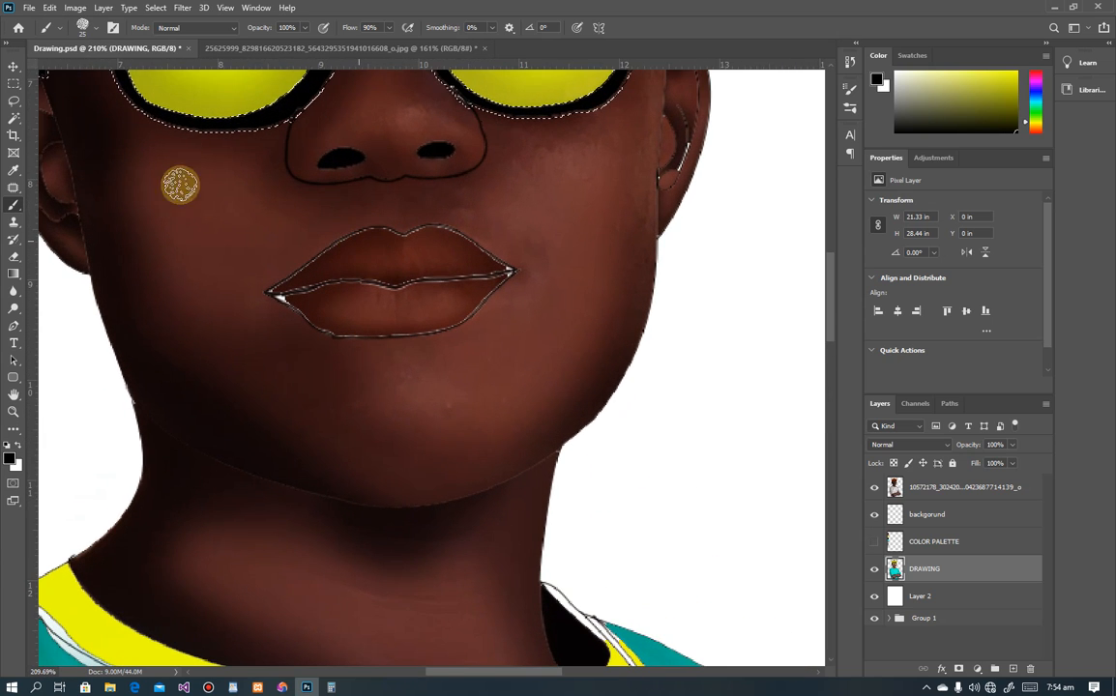
Step: Clear the glasses selection with the Rectangular Marquee
left_click(13, 83)
left_click(82, 141)
left_click(159, 187)
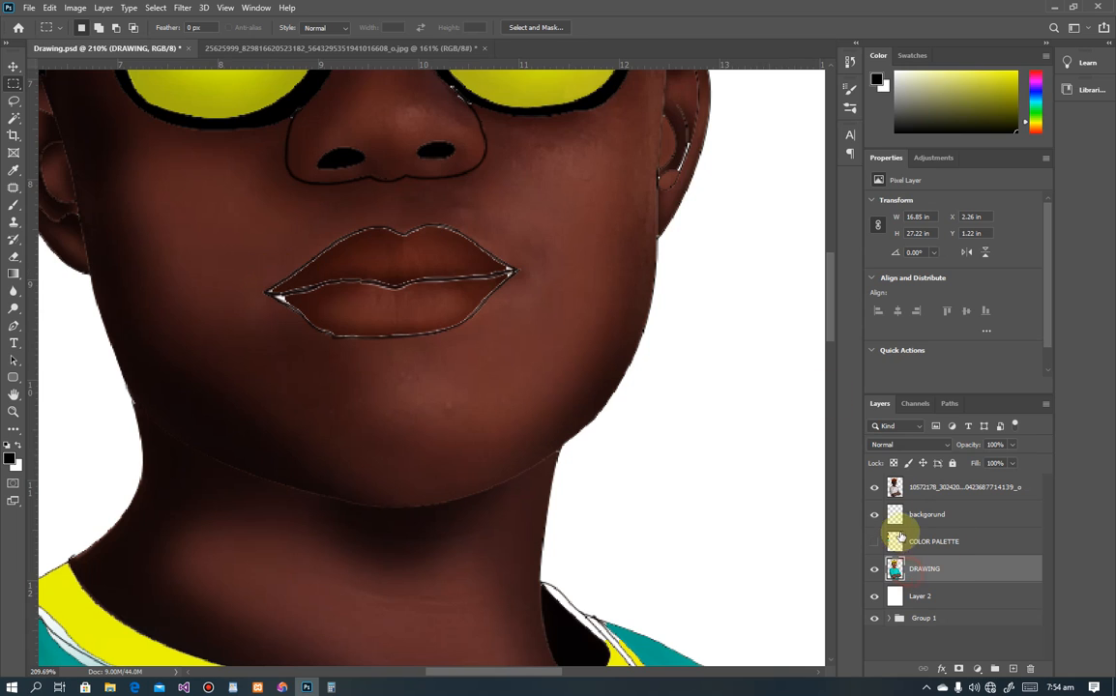
Step: Paint a thin black moustache stroke along the upper lip and zoom out to check
key("b")
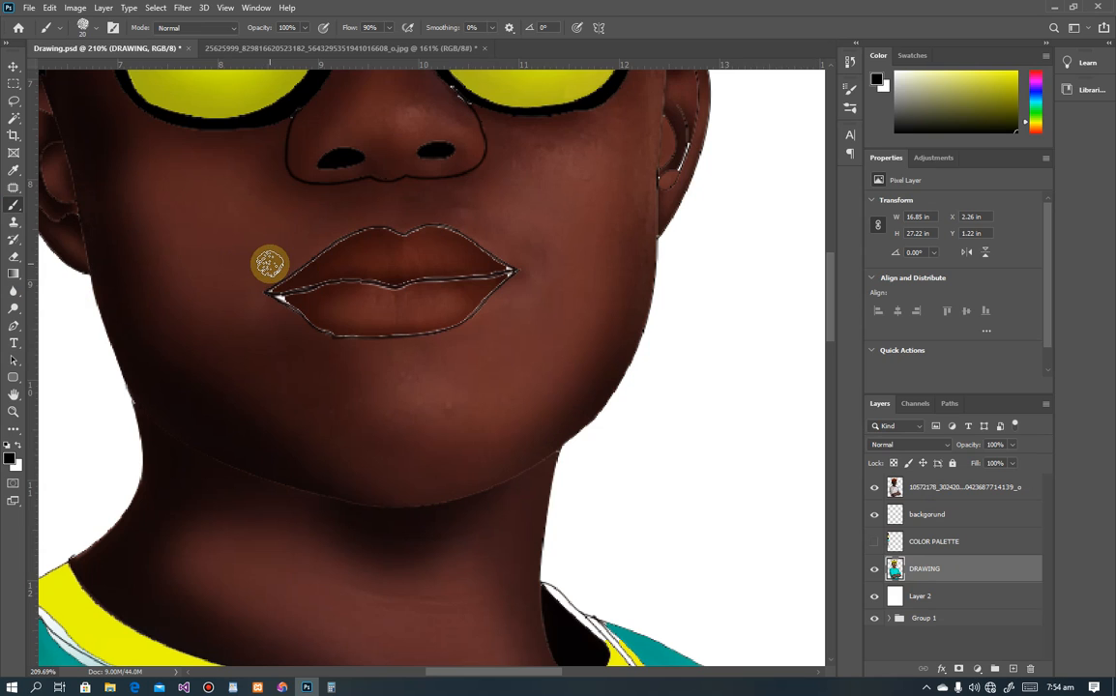
mouse_move(270, 268)
left_mouse_down()
mouse_move(307, 238)
mouse_move(394, 217)
mouse_move(480, 232)
mouse_move(519, 257)
left_mouse_up()
scroll(455, 254, "down", 5)
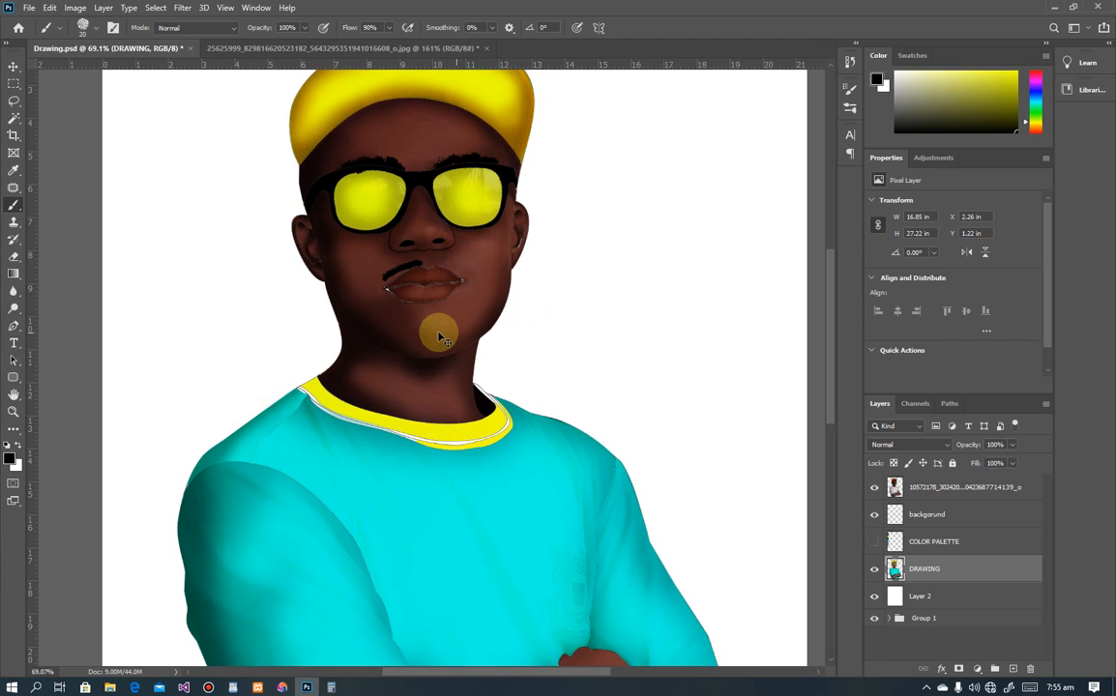
left_click(850, 107)
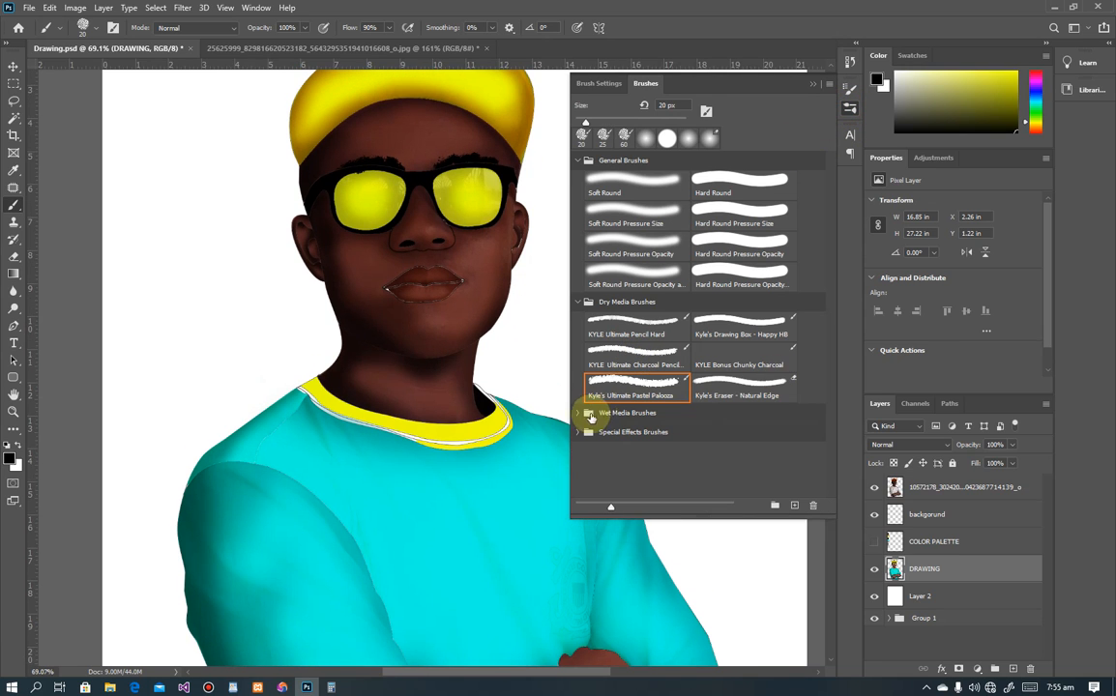
Step: Choose Kyle's Impressionist Blender 1 from the Wet Media Brushes and collapse the panel
left_click(590, 413)
scroll(653, 334, "down", 1)
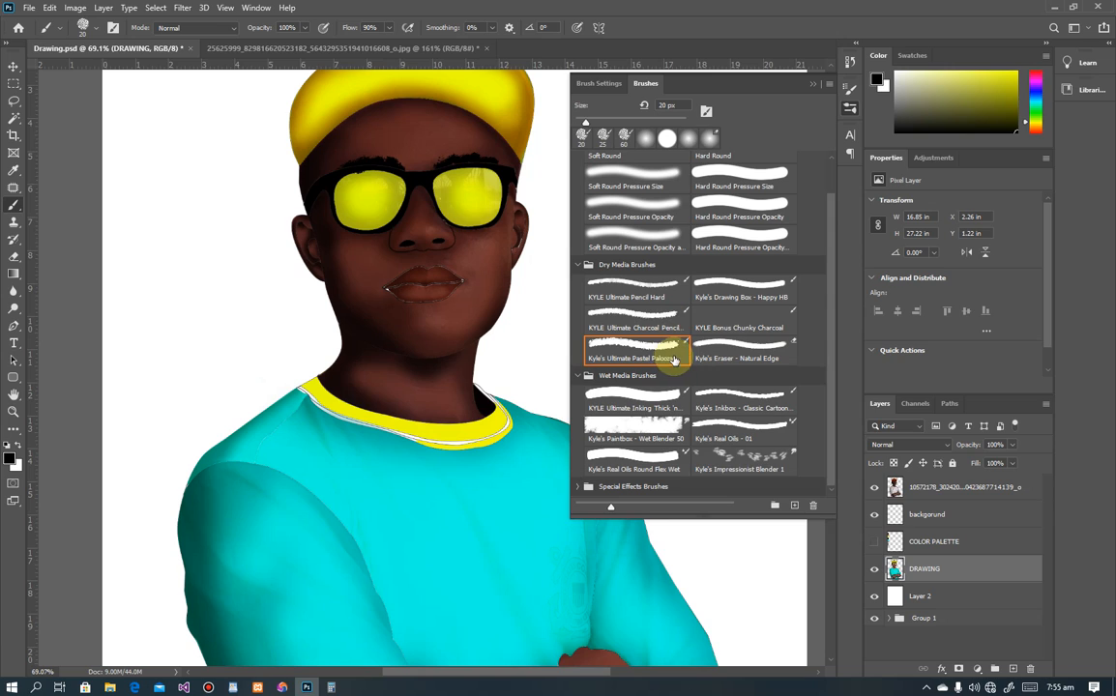
left_click(737, 451)
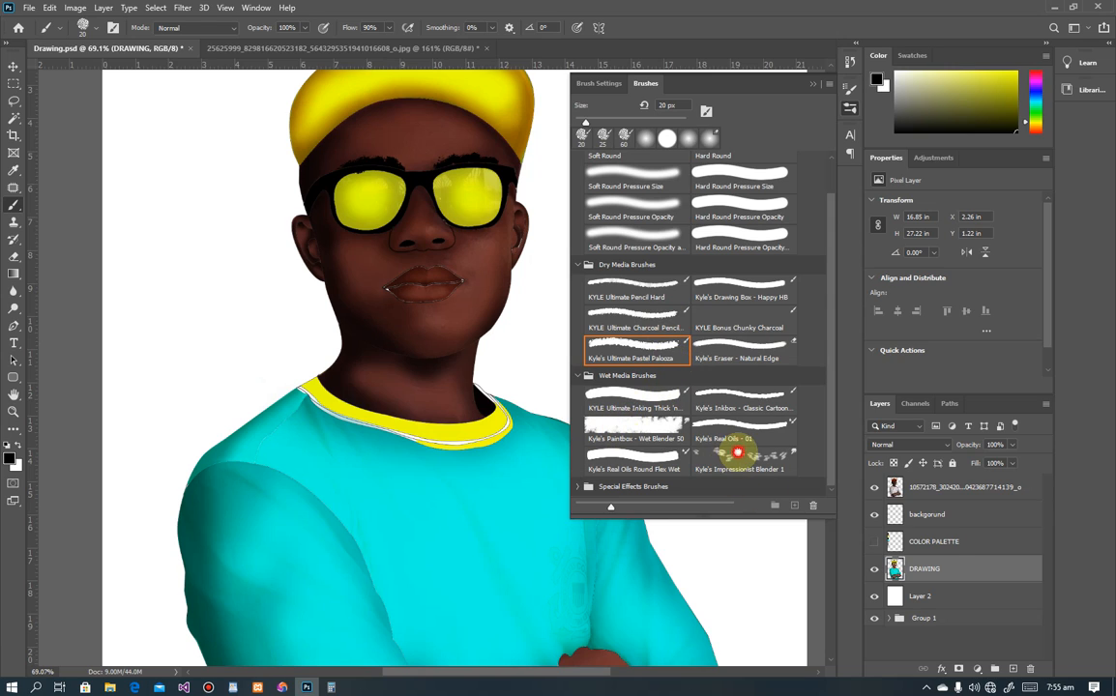
double_click(739, 460)
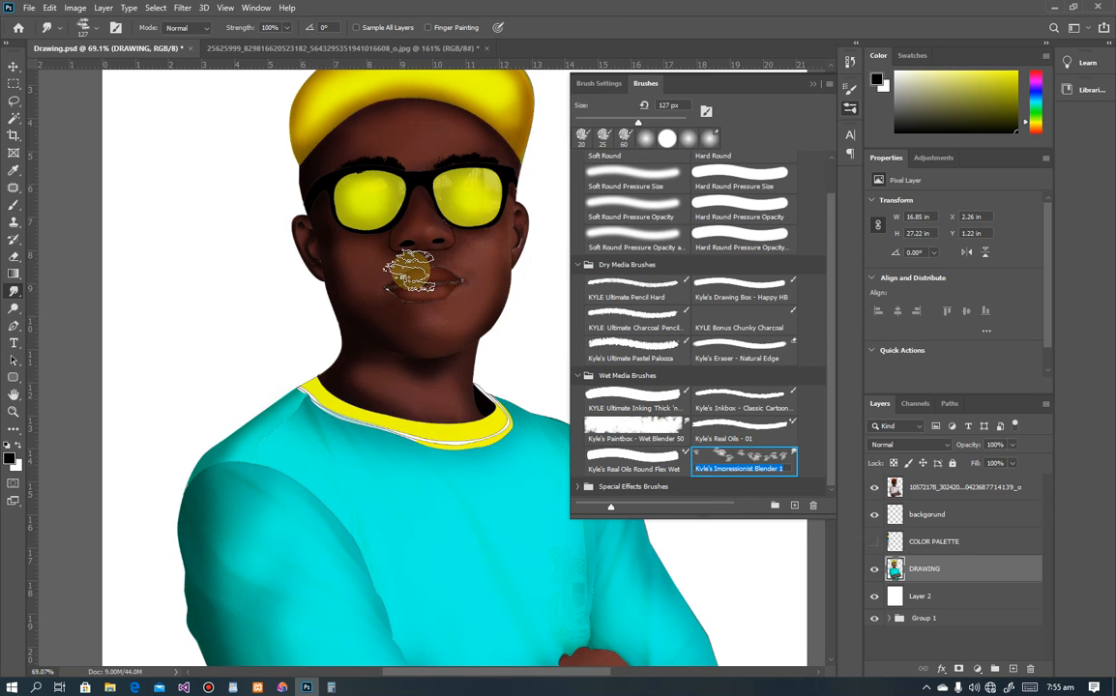
left_click(413, 272)
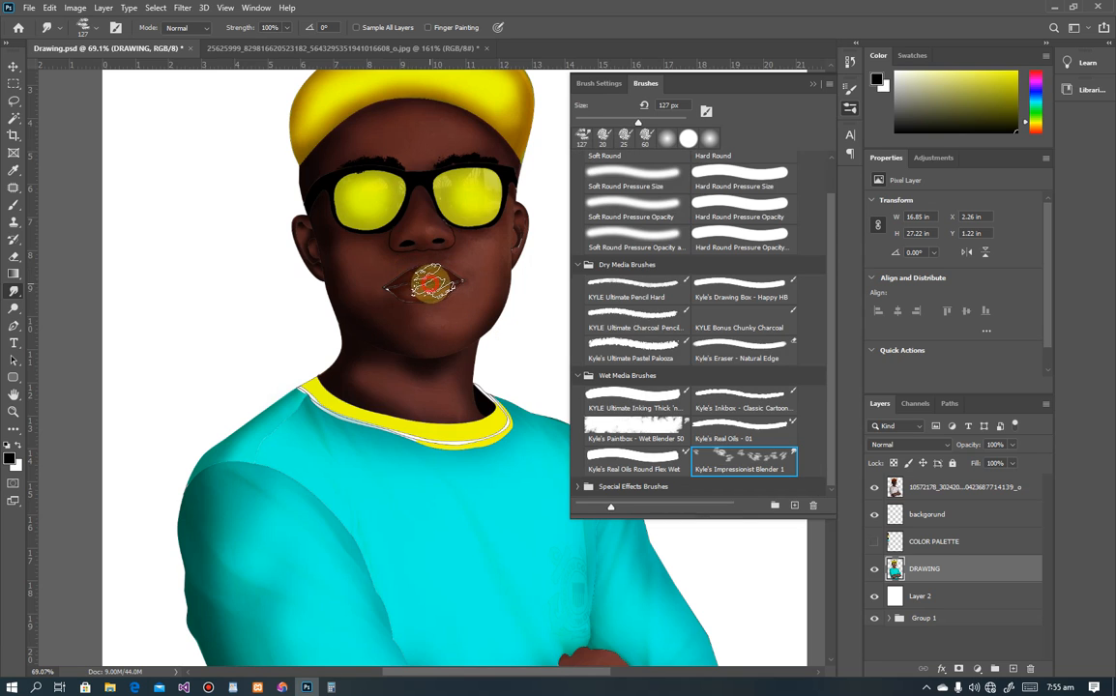
left_click(813, 85)
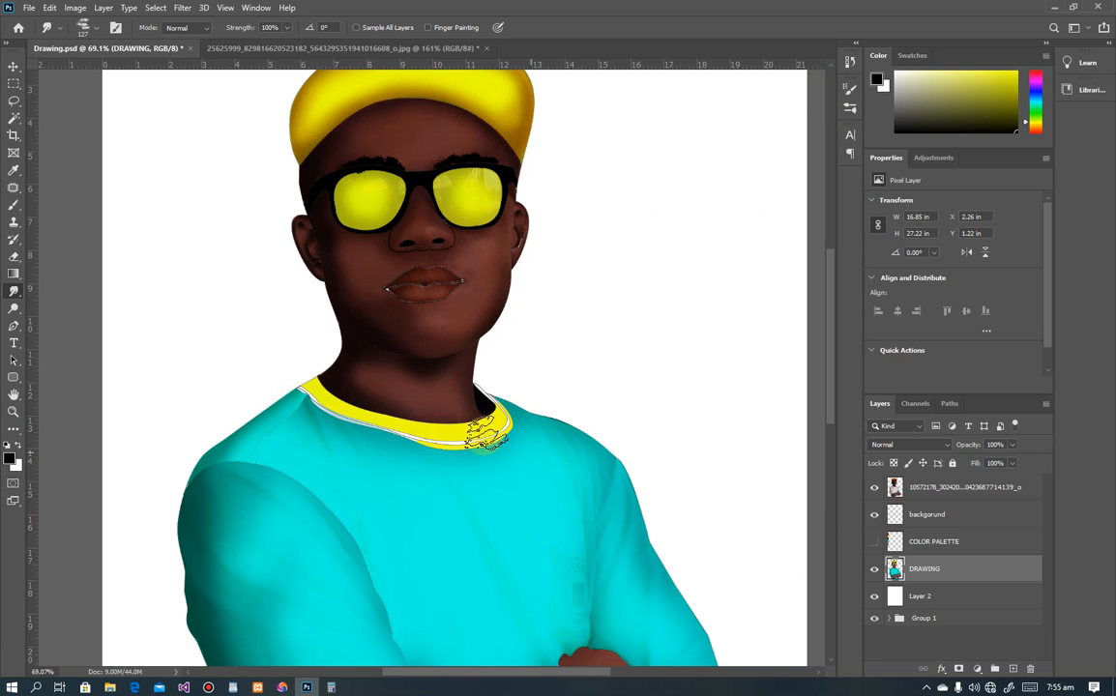
Step: Shrink the blender to 35 px and smudge the dark streaks left of the upper lip
scroll(398, 288, "up", 5)
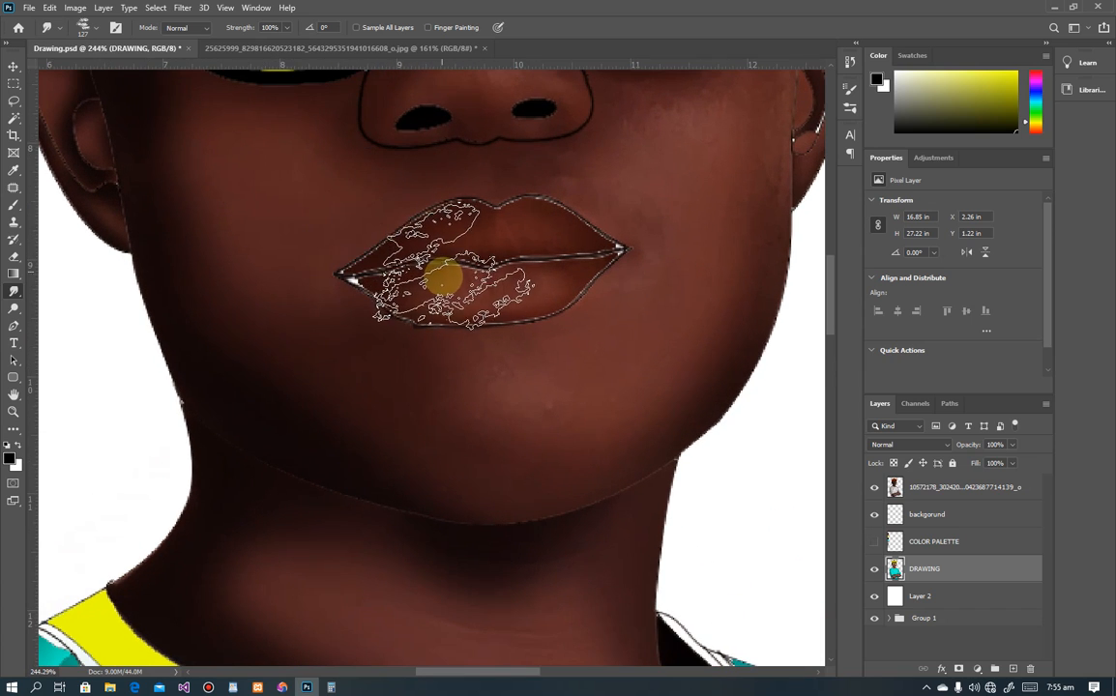
key("bracketleft")
key("bracketleft")
key("bracketleft")
key("bracketleft")
key("bracketleft")
key("bracketleft")
key("bracketleft")
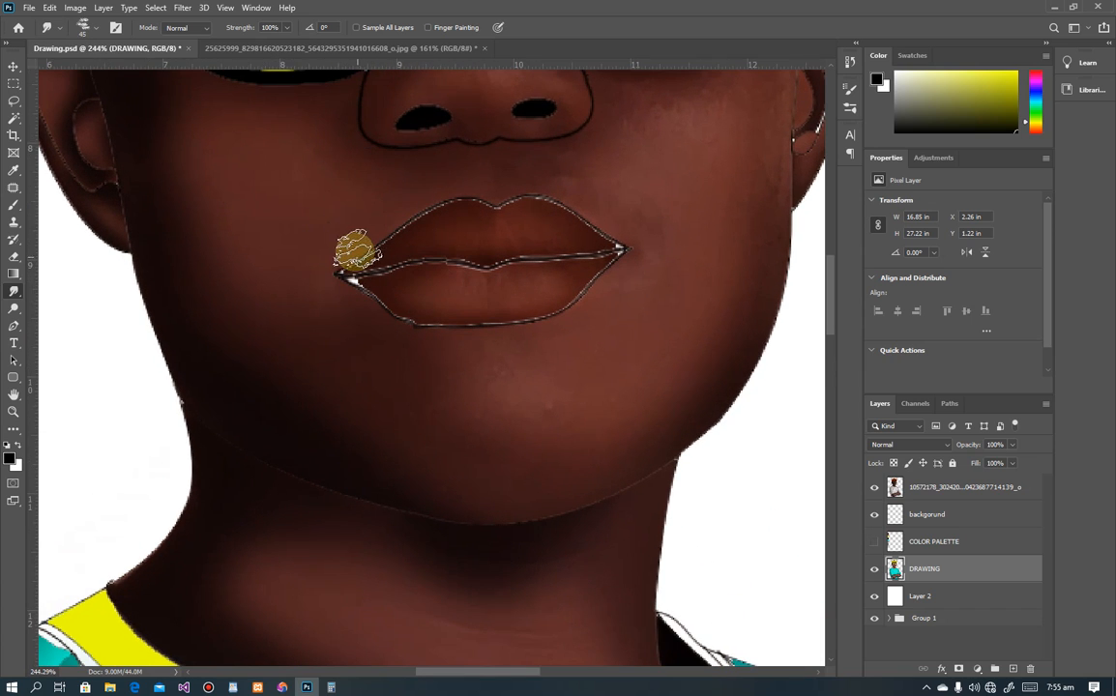
key("bracketleft")
key("bracketleft")
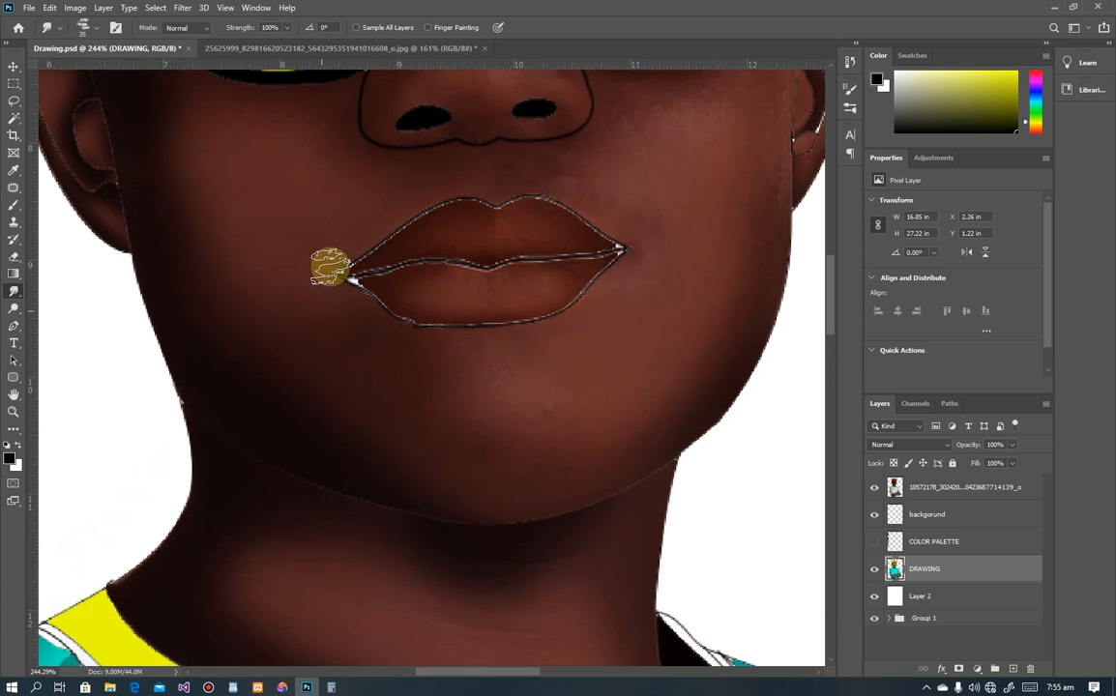
left_click_drag(345, 241, 386, 225)
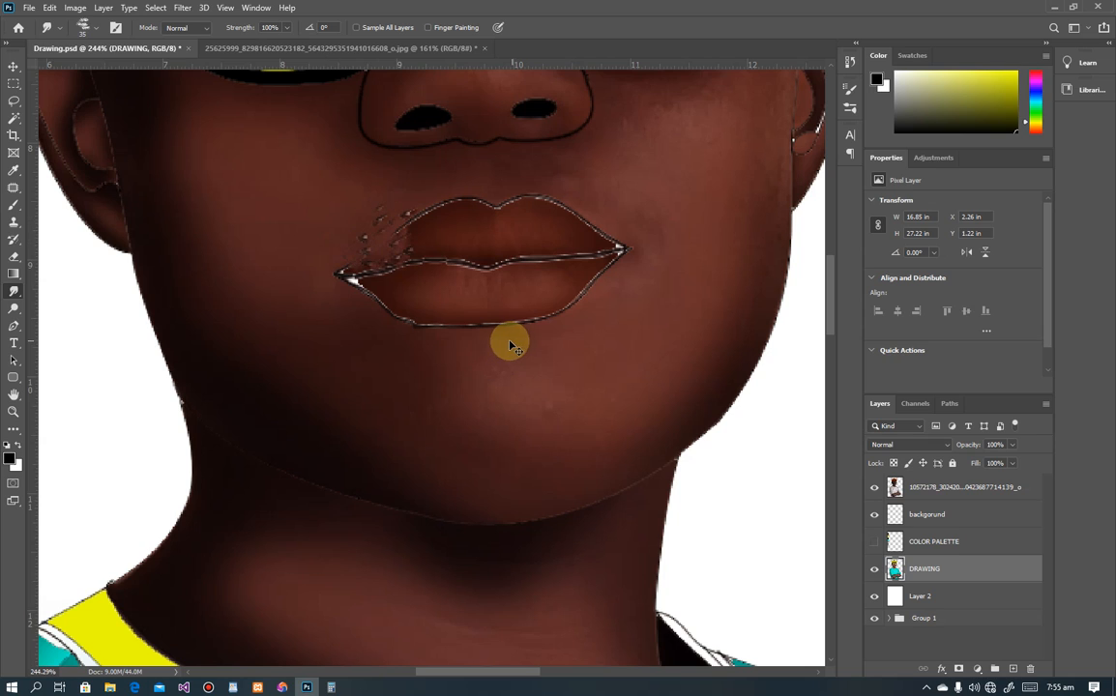
key("ctrl+z")
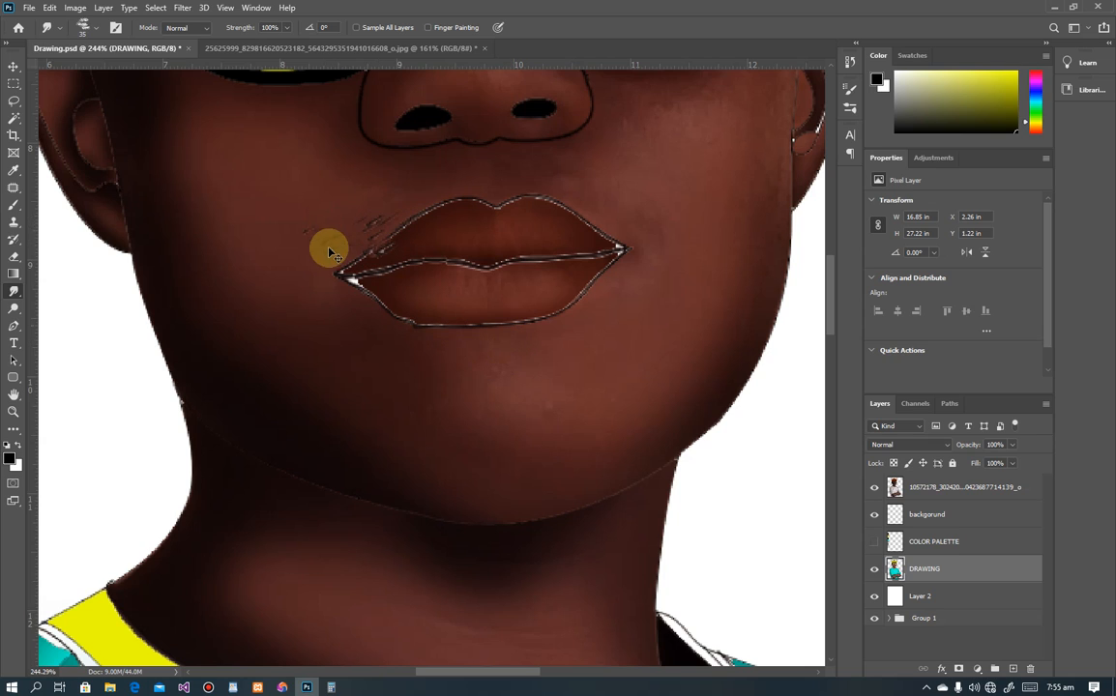
mouse_move(334, 227)
left_mouse_down()
mouse_move(386, 205)
mouse_move(422, 209)
left_mouse_up()
scroll(383, 224, "down", 4)
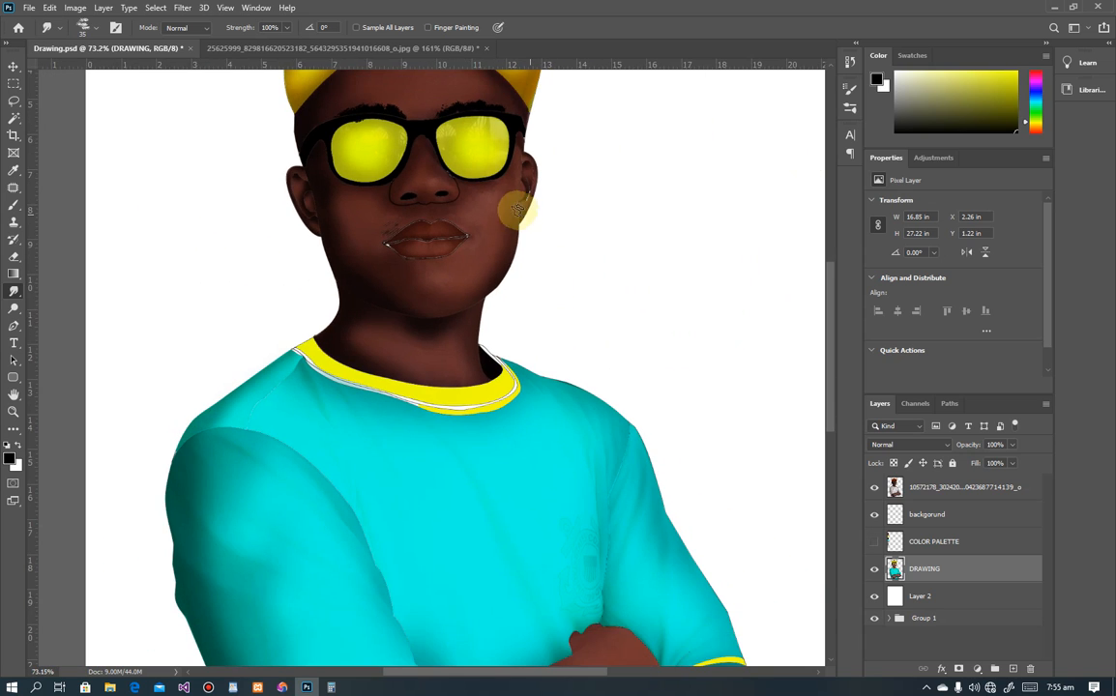
scroll(390, 214, "up", 3)
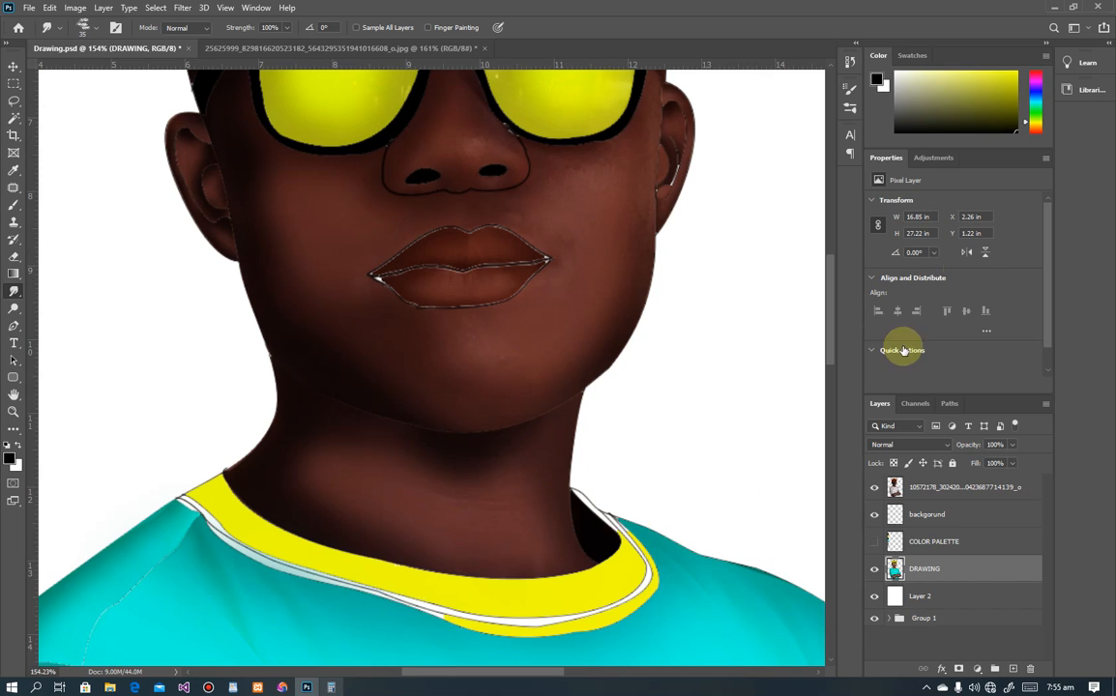
Step: Select the charcoal pencil brush, test a stroke at the left lip corner, and undo it
left_click(850, 112)
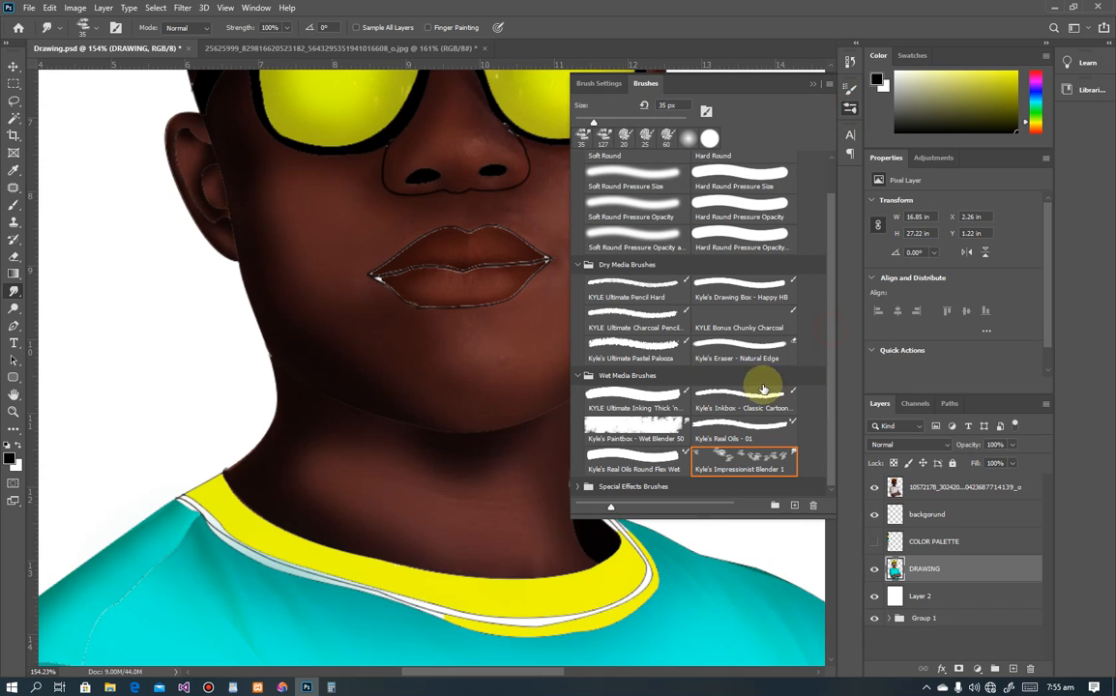
left_click(638, 315)
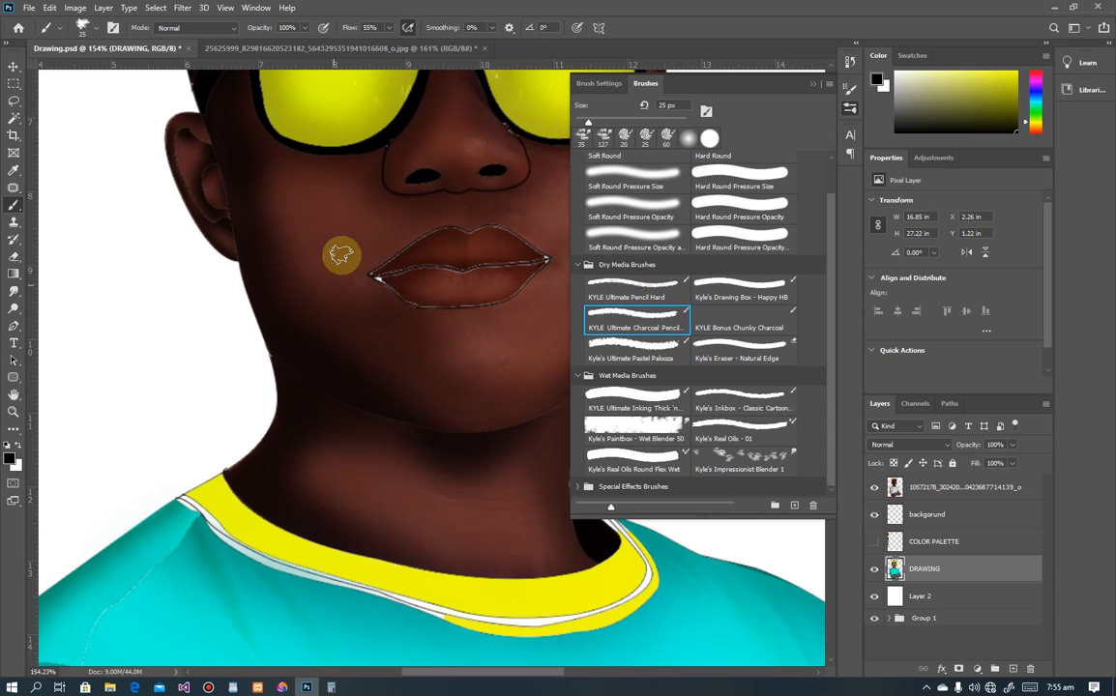
left_click_drag(377, 247, 375, 276)
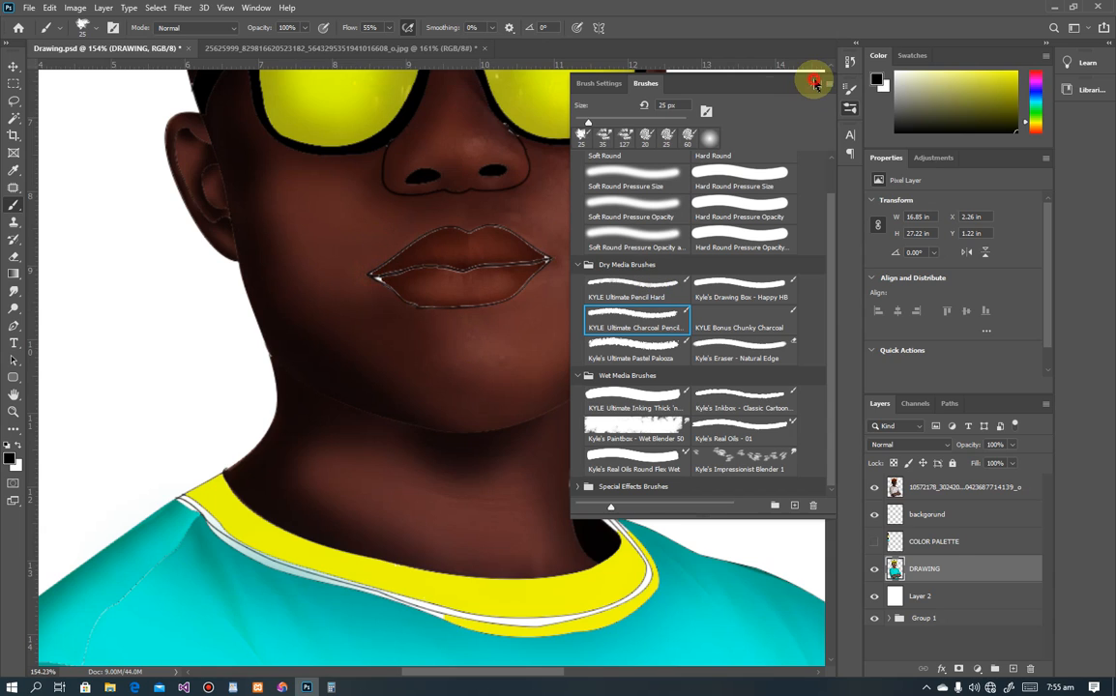
left_click(812, 87)
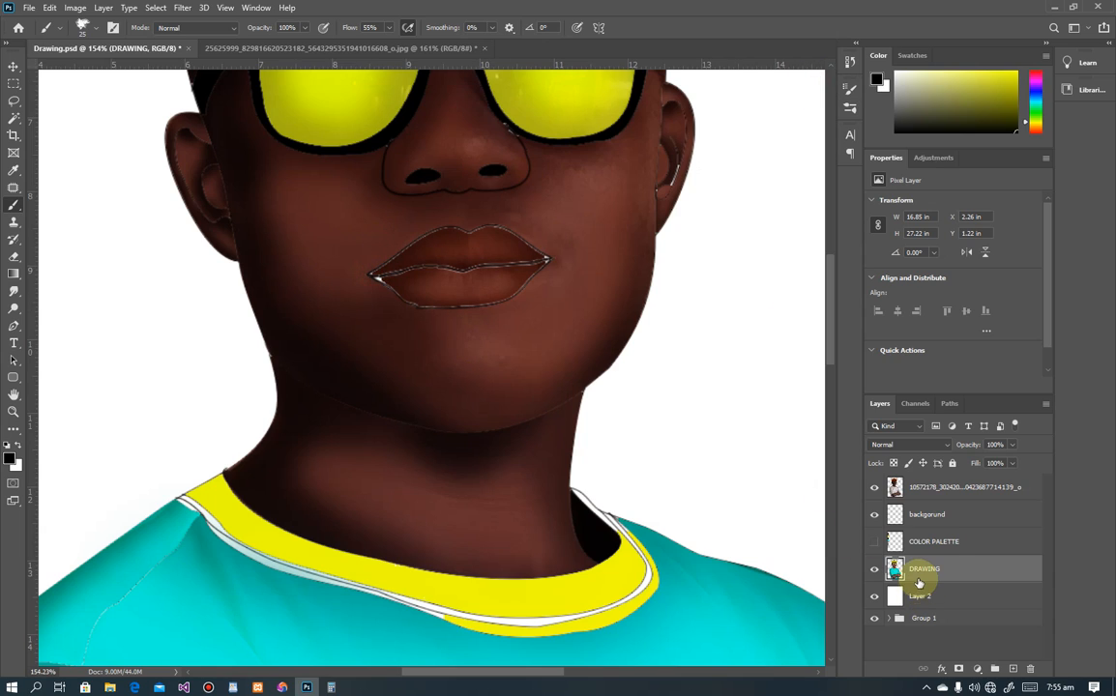
left_click_drag(370, 262, 377, 252)
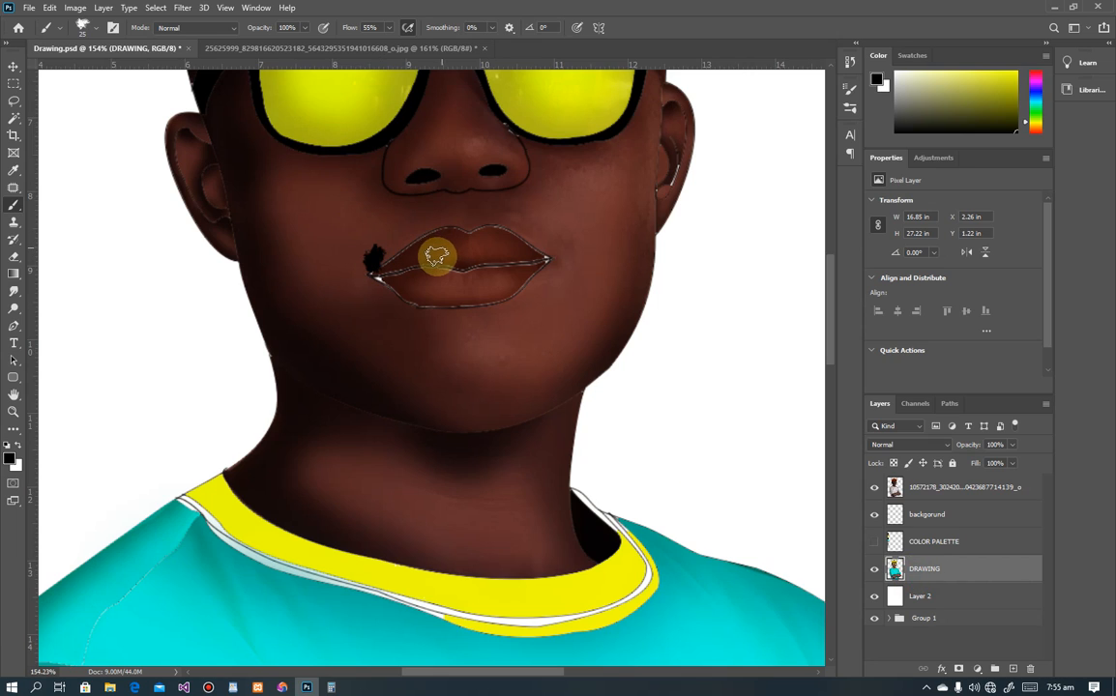
key("ctrl+z")
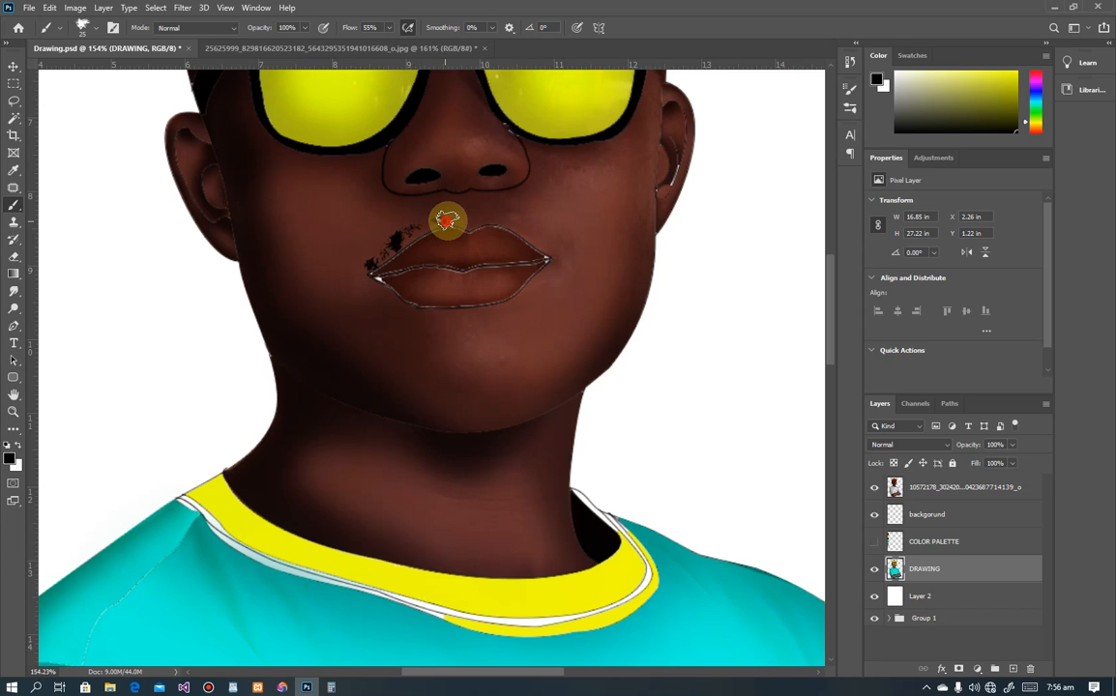
scroll(461, 286, "down", 2)
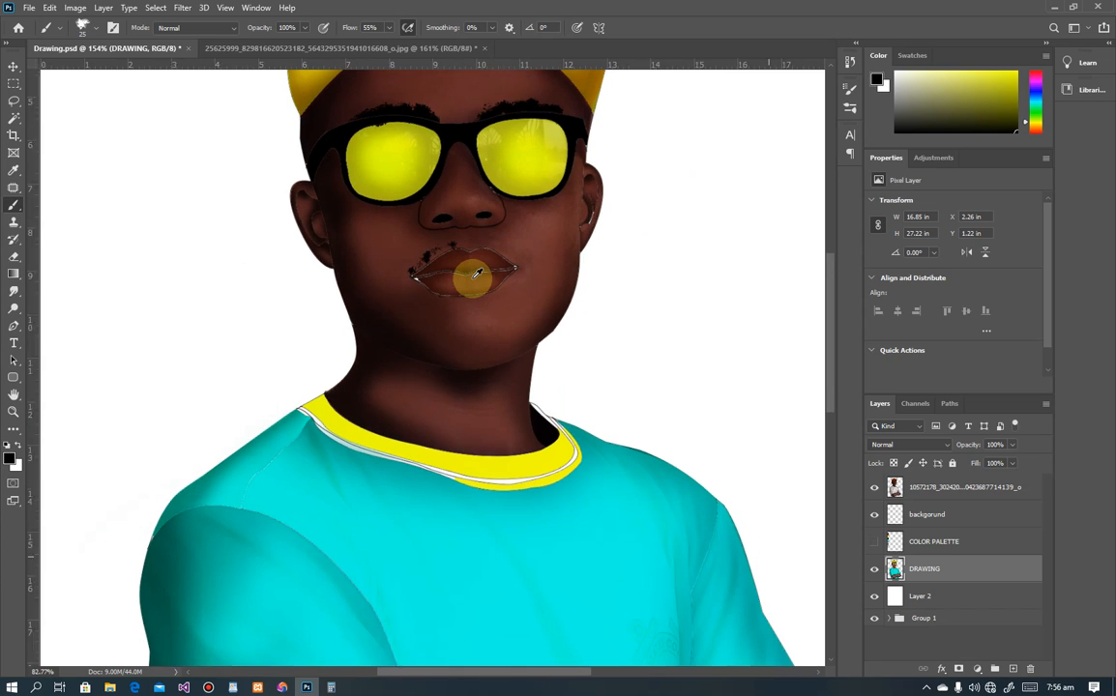
scroll(478, 275, "up", 3)
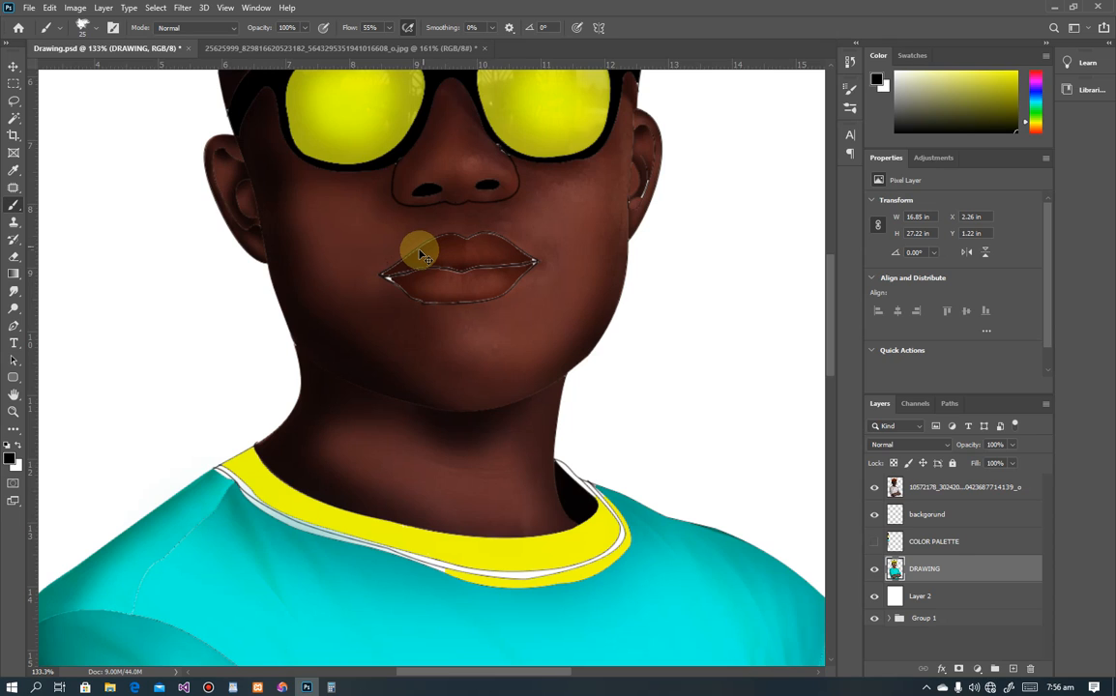
Step: Add a new empty layer named 'must' above DRAWING
key("ctrl+shift+n")
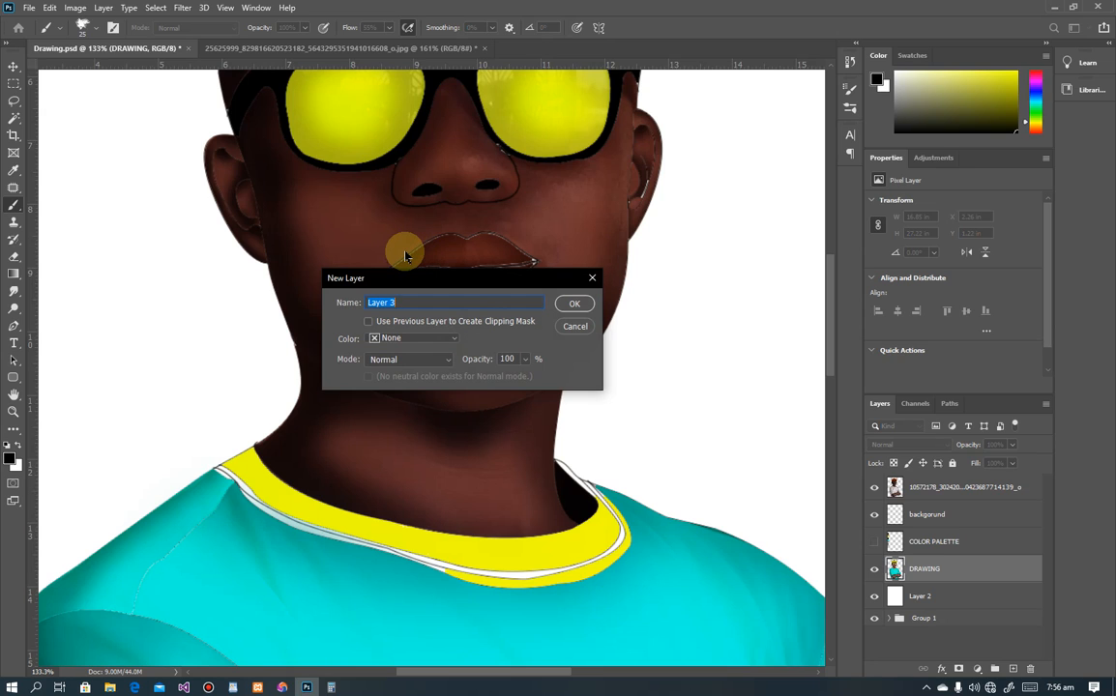
type("must")
key("Return")
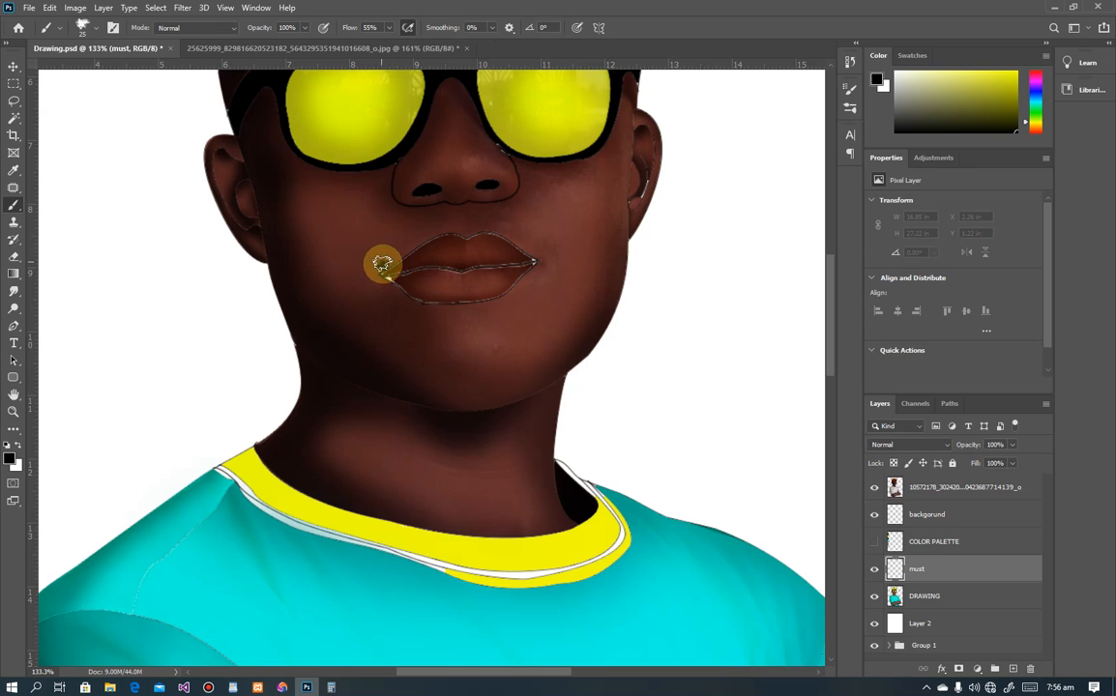
Step: Paint black charcoal moustache strokes from the left lip corner across the centre of the upper lip
left_click_drag(382, 263, 388, 260)
left_click(395, 267)
scroll(396, 250, "up", 10)
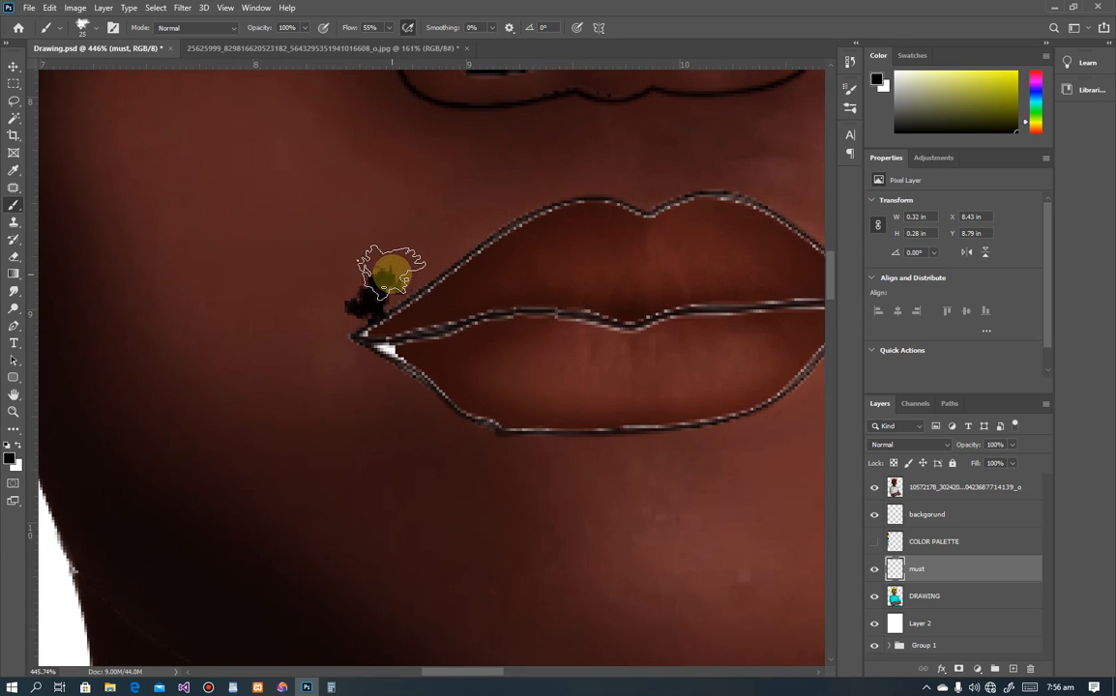
mouse_move(390, 273)
left_mouse_down()
mouse_move(436, 229)
mouse_move(476, 221)
mouse_move(462, 209)
mouse_move(450, 224)
mouse_move(531, 179)
mouse_move(551, 172)
mouse_move(546, 186)
mouse_move(605, 164)
mouse_move(598, 178)
mouse_move(520, 186)
left_mouse_up()
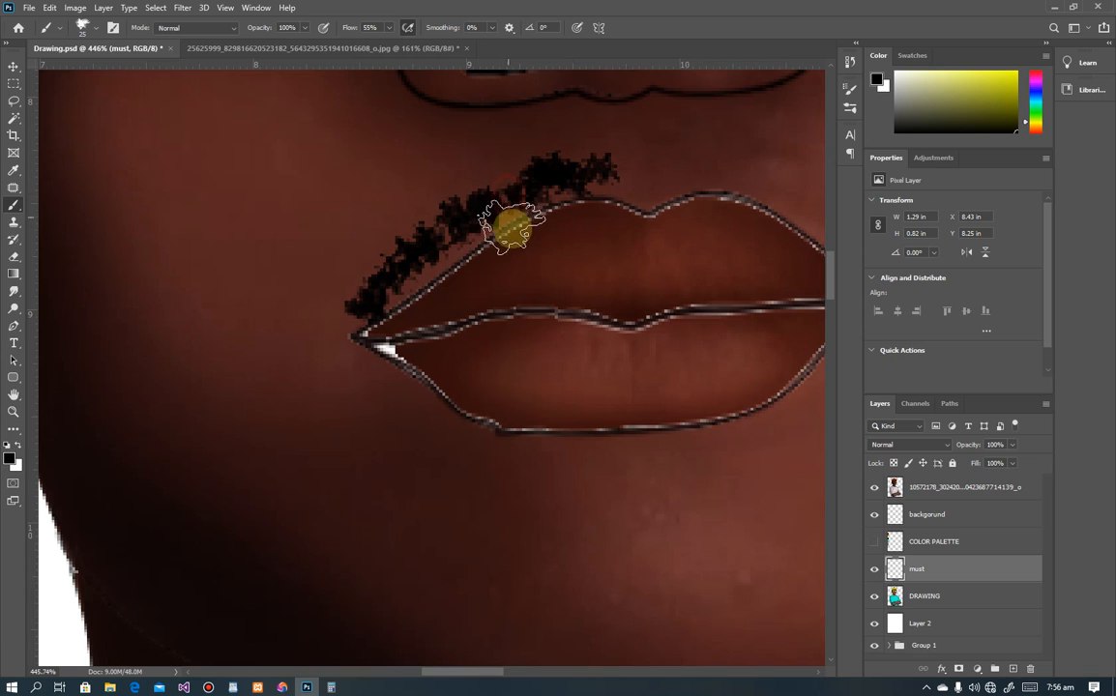
left_click_drag(615, 203, 269, 279)
mouse_move(314, 247)
left_mouse_down()
mouse_move(324, 239)
mouse_move(448, 256)
mouse_move(398, 237)
mouse_move(483, 277)
mouse_move(413, 303)
mouse_move(523, 330)
mouse_move(532, 318)
mouse_move(523, 325)
mouse_move(523, 281)
mouse_move(488, 259)
mouse_move(449, 250)
mouse_move(551, 312)
left_mouse_up()
scroll(551, 312, "down", 10)
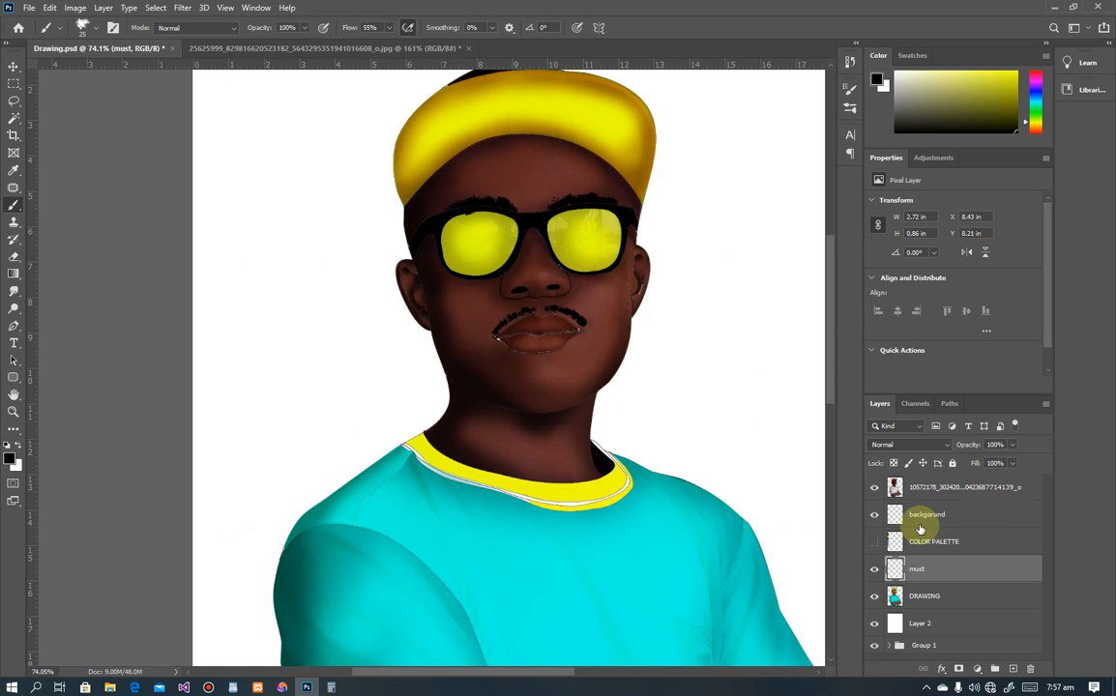
Step: Compare by toggling the reference photo and DRAWING layers off and on, then select the top photo layer's blend modes
left_click(872, 489)
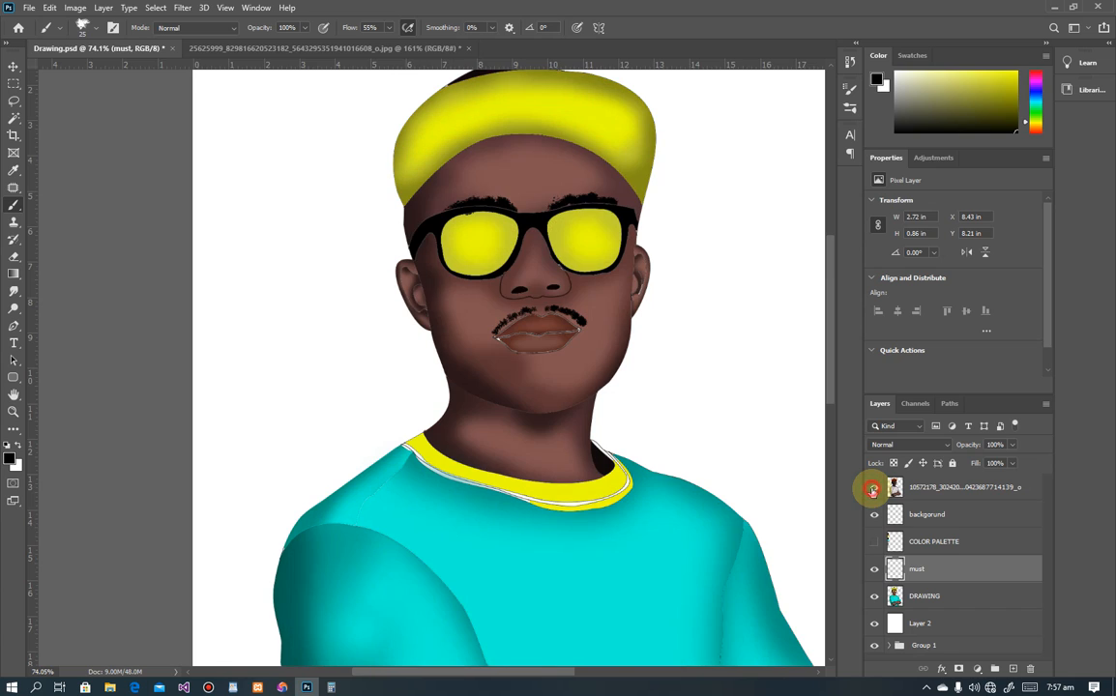
left_click(872, 489)
left_click(873, 597)
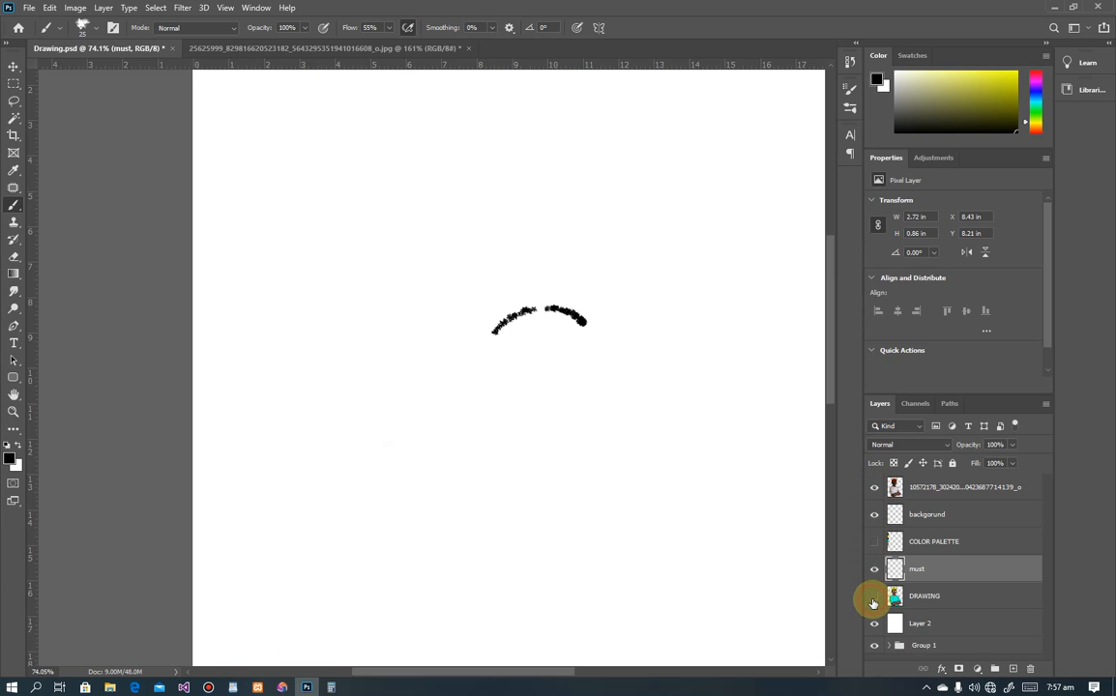
left_click(873, 597)
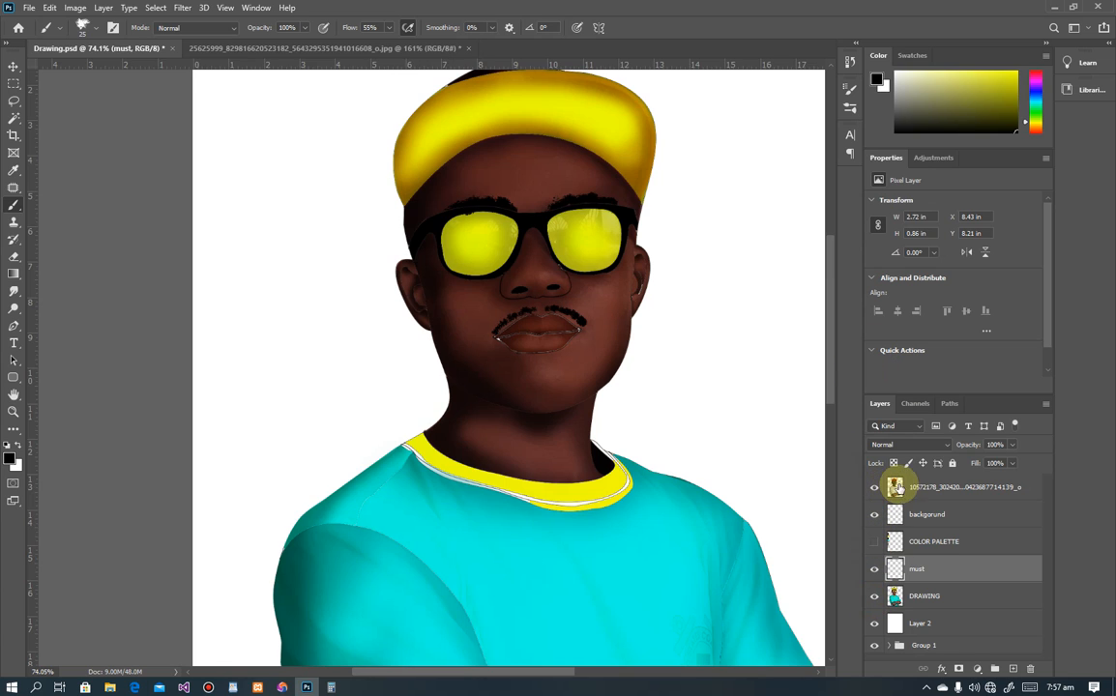
left_click(897, 489)
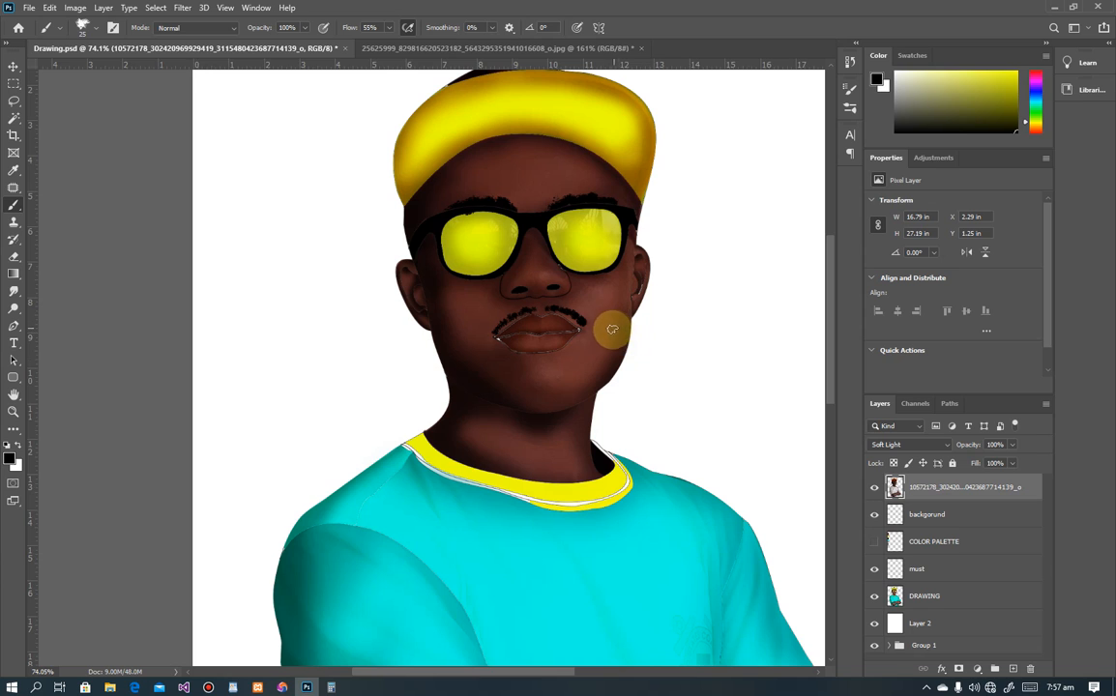
left_click(902, 448)
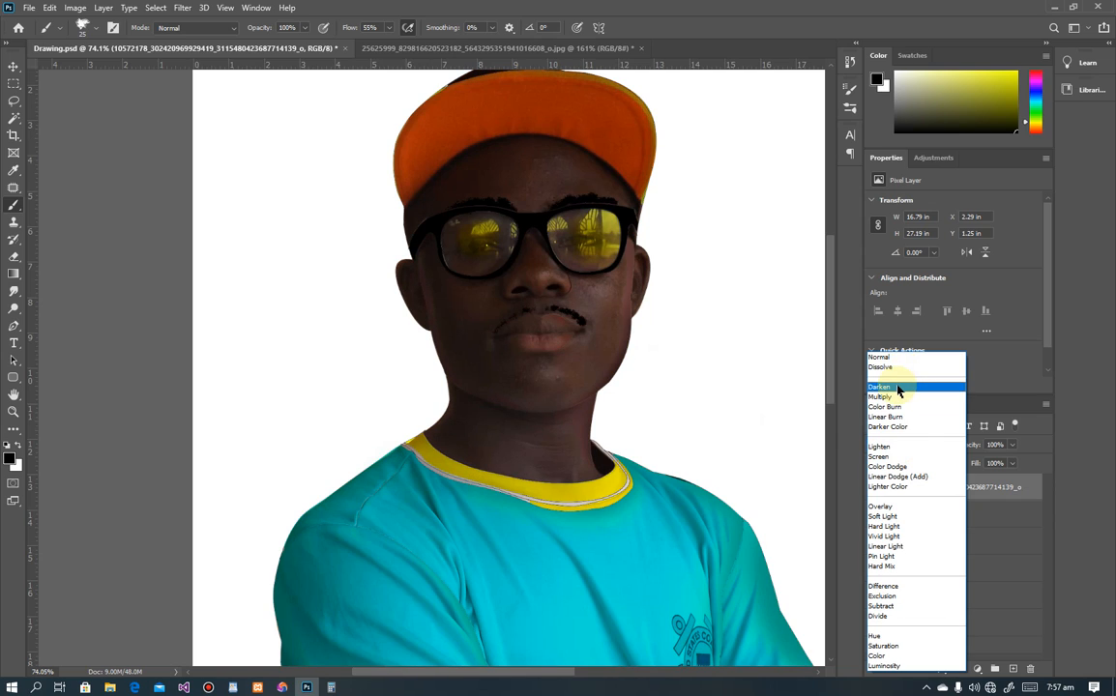
Step: Set the photo layer to Darken and paint black over the mustache gaps toward the right lip corner
left_click(898, 387)
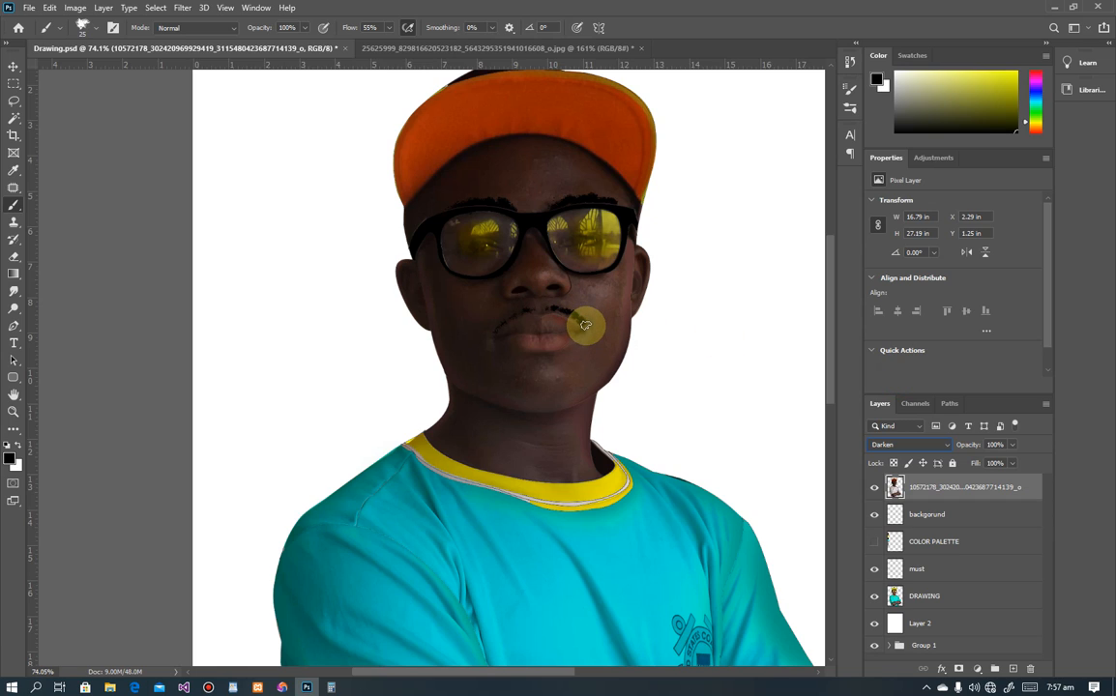
left_click_drag(584, 323, 597, 325)
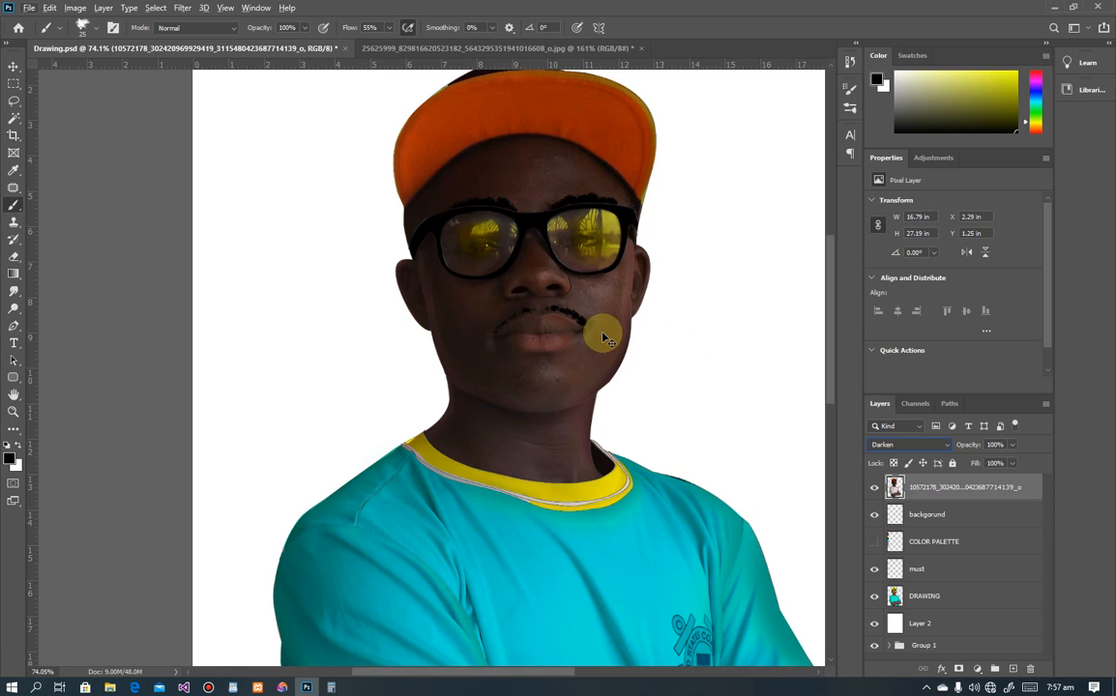
scroll(594, 338, "up", 5)
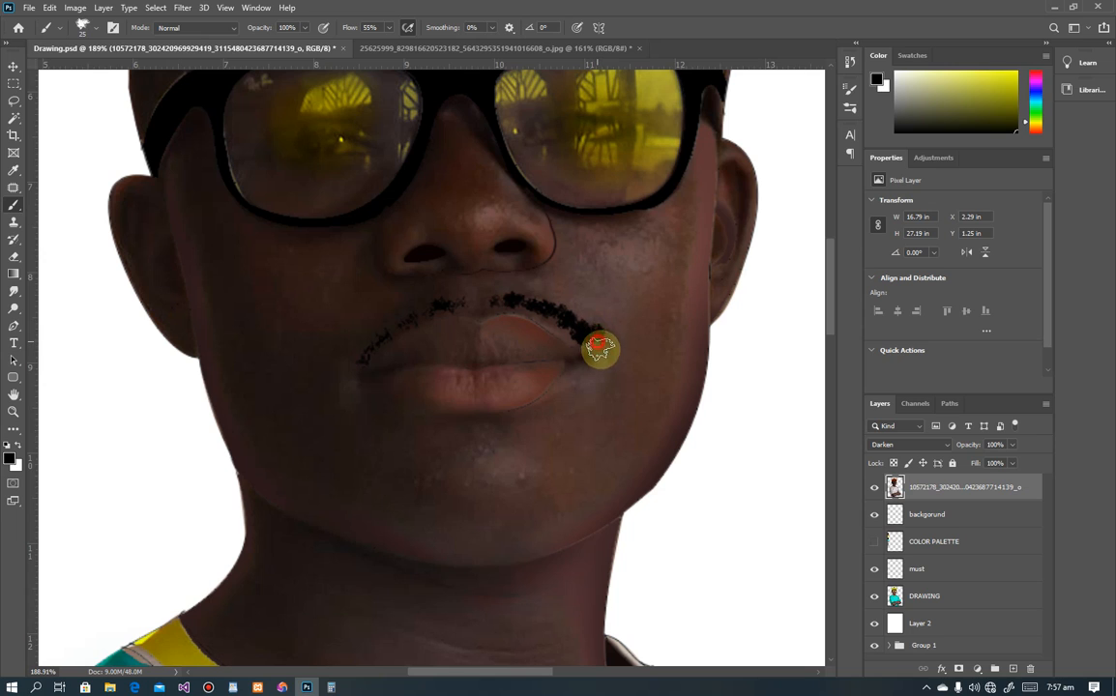
mouse_move(600, 349)
left_mouse_down()
mouse_move(559, 311)
mouse_move(562, 296)
mouse_move(494, 292)
mouse_move(549, 299)
mouse_move(469, 302)
mouse_move(500, 298)
mouse_move(488, 295)
mouse_move(494, 306)
mouse_move(517, 299)
mouse_move(513, 311)
mouse_move(436, 313)
mouse_move(462, 306)
mouse_move(458, 295)
mouse_move(394, 319)
mouse_move(445, 295)
mouse_move(458, 297)
mouse_move(380, 338)
mouse_move(393, 317)
mouse_move(369, 355)
mouse_move(365, 345)
mouse_move(346, 366)
mouse_move(366, 332)
mouse_move(375, 346)
mouse_move(411, 314)
mouse_move(524, 298)
left_mouse_up()
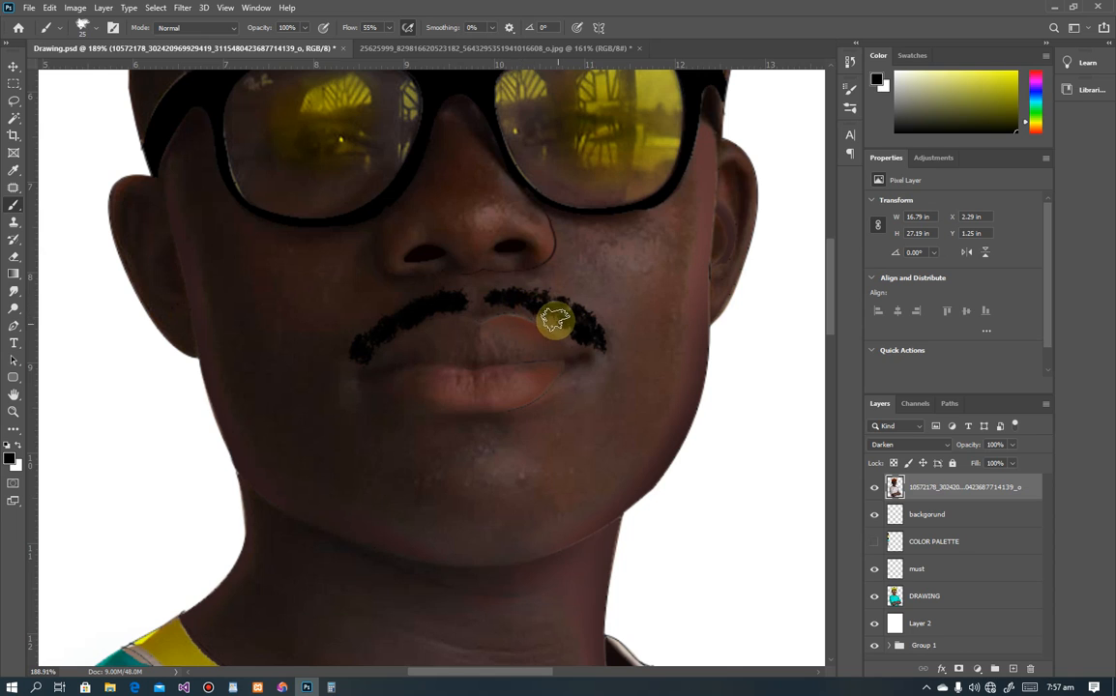
mouse_move(502, 291)
left_mouse_down()
mouse_move(535, 292)
mouse_move(567, 324)
left_mouse_up()
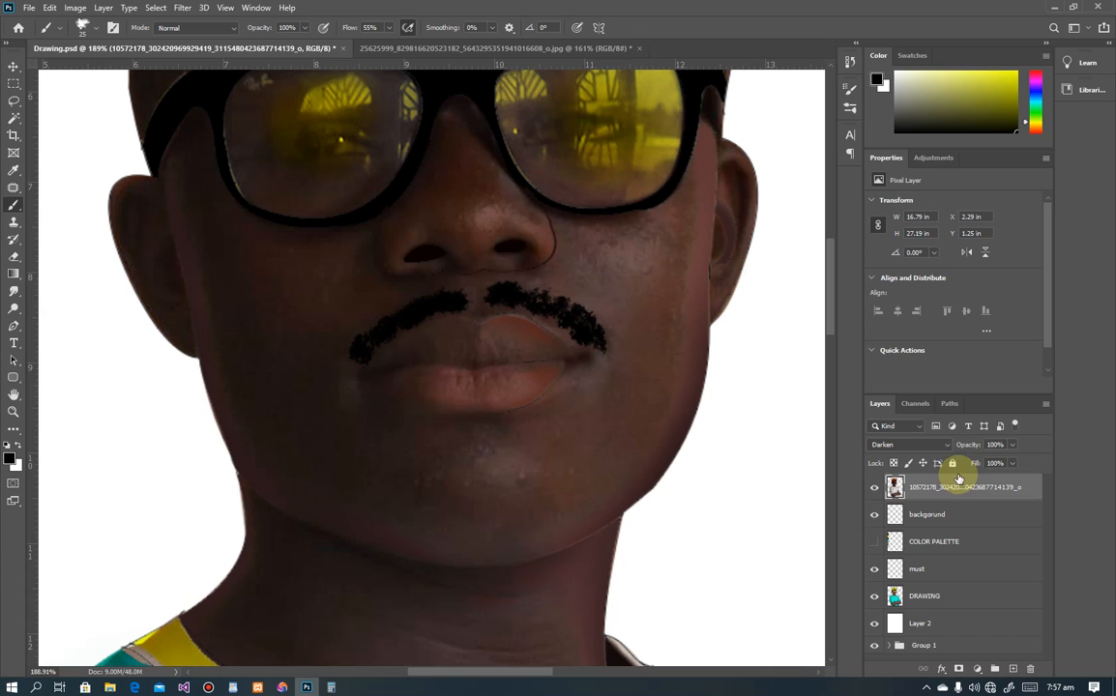
left_click(914, 444)
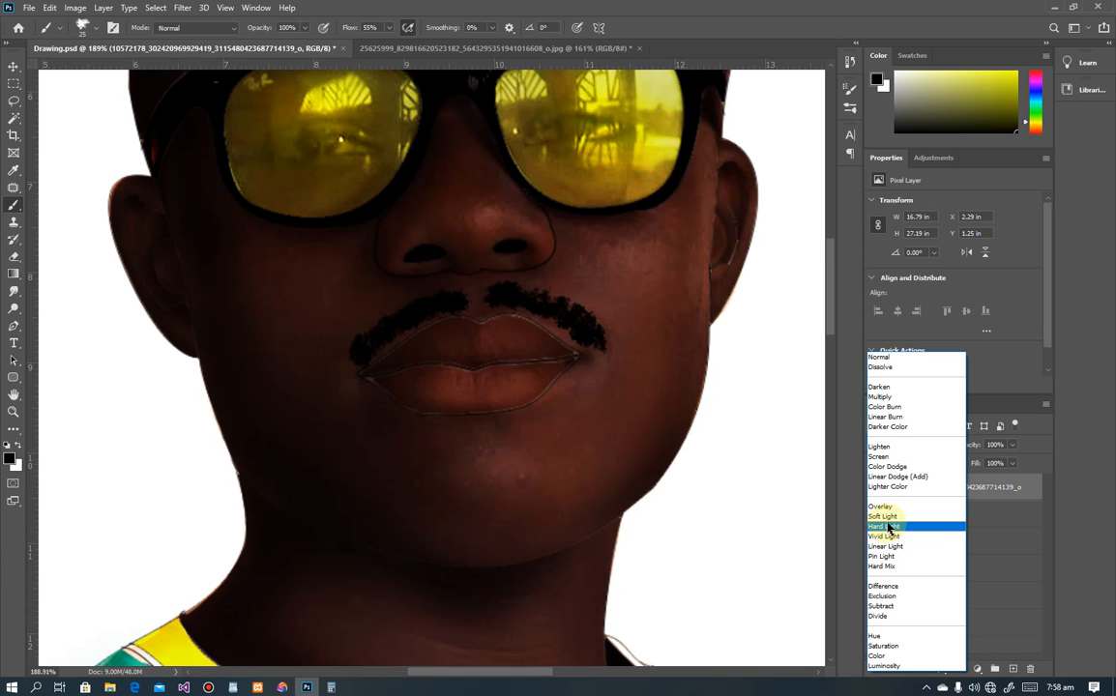
Step: Try Hard Light on the top photo layer, zoom out, switch it to Soft Light, then select the must layer
left_click(888, 526)
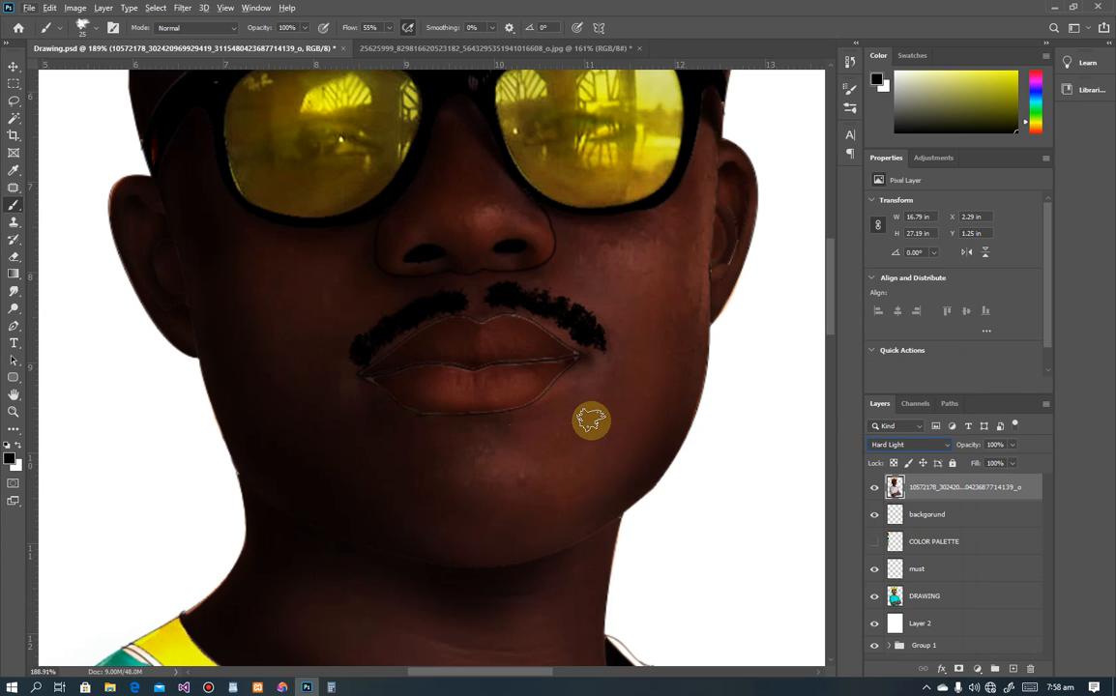
key("ctrl+minus")
key("ctrl+minus")
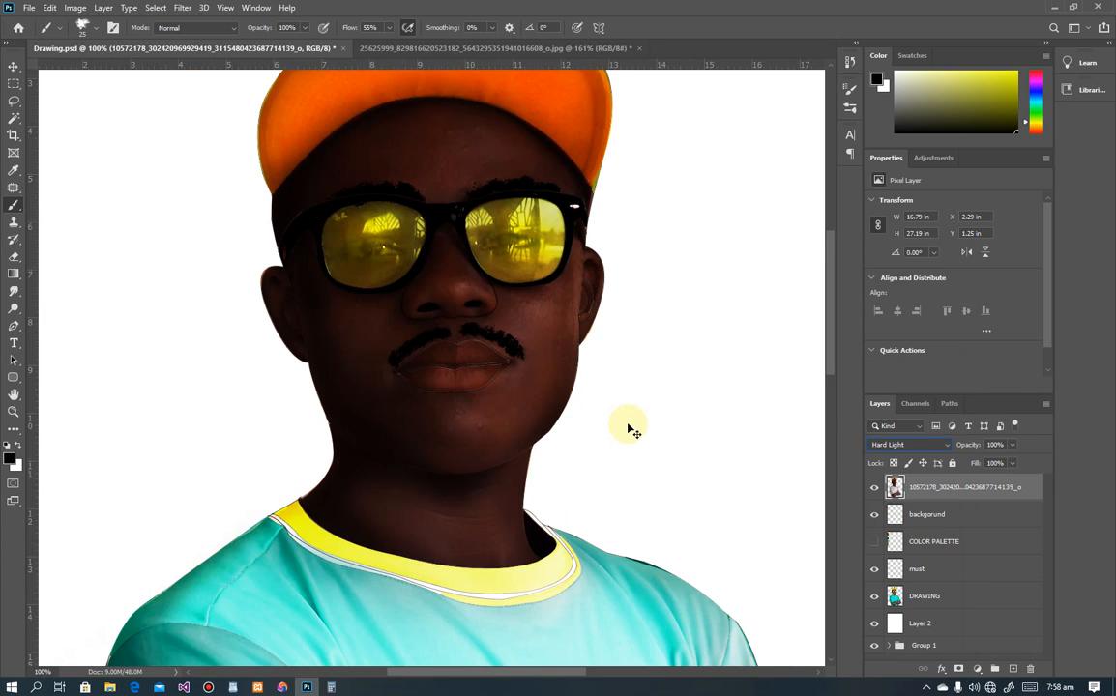
key("ctrl+minus")
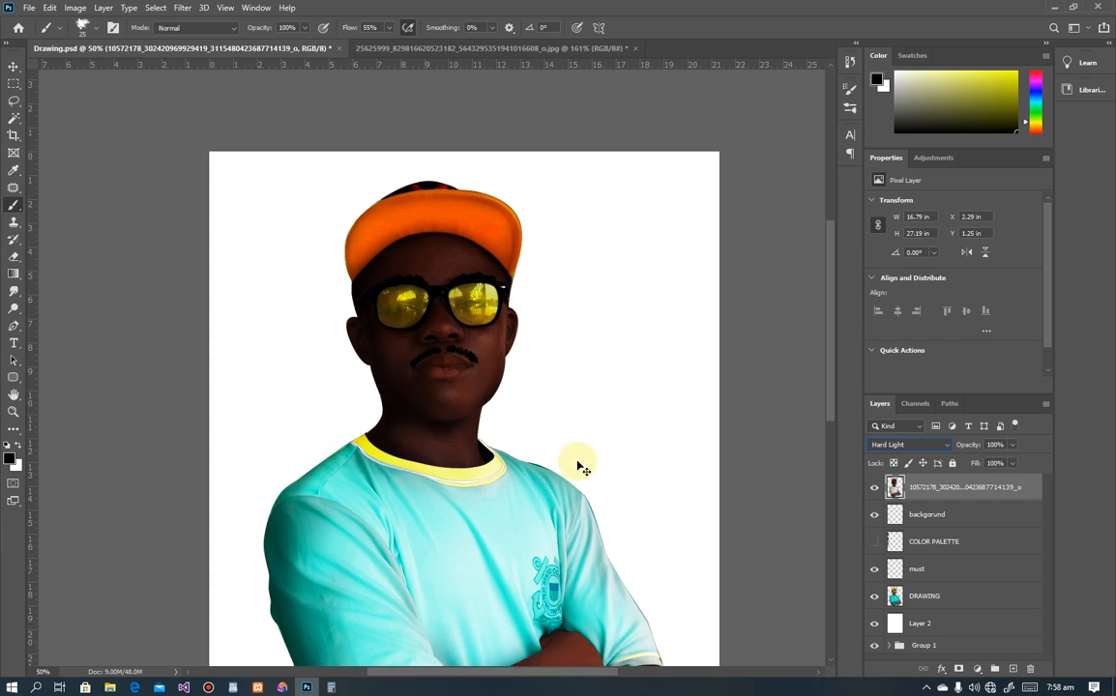
left_click(914, 448)
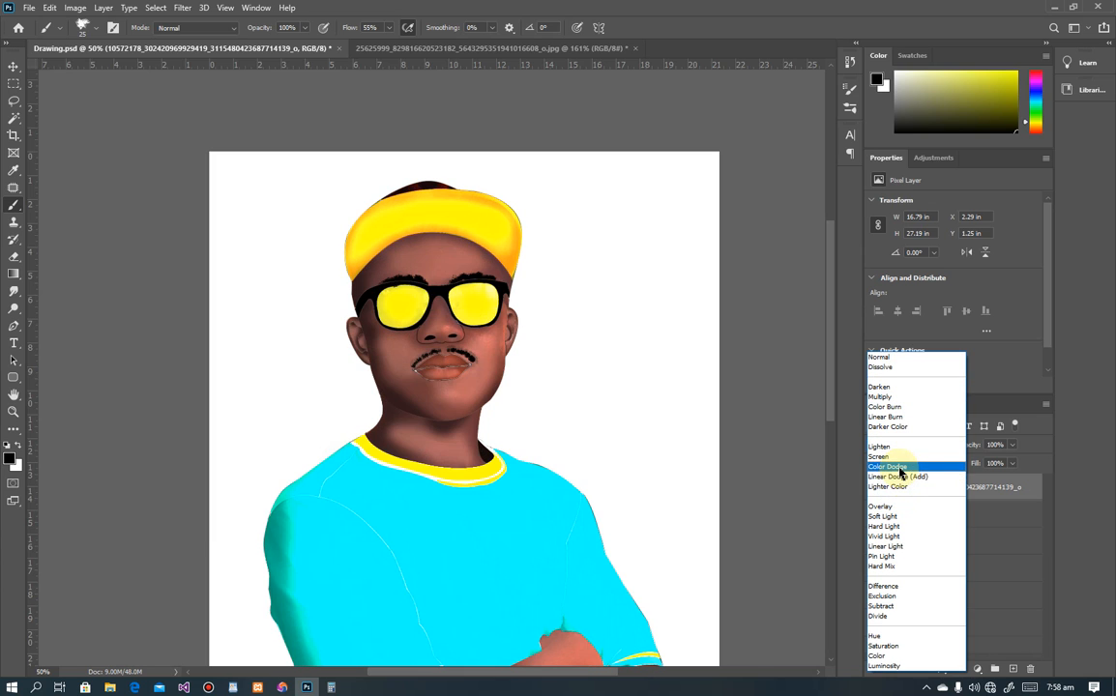
left_click(900, 518)
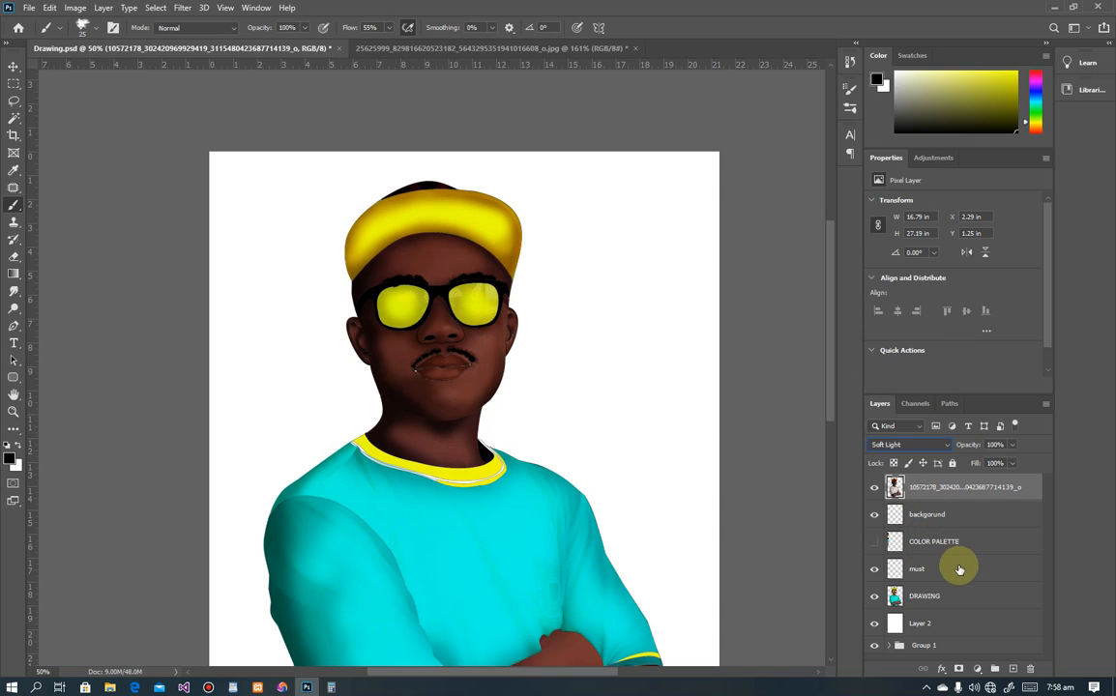
left_click(924, 572)
left_click(933, 444)
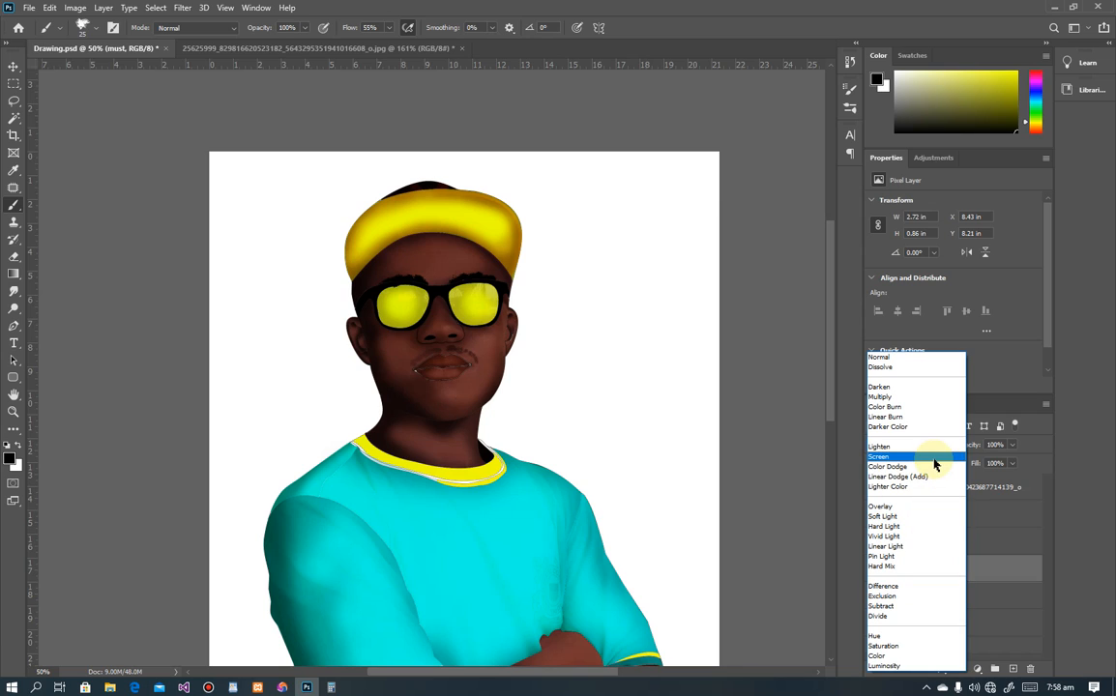
Step: Set the must layer to Soft Light, then scale the mustache narrower and shift it left over the lip
left_click(934, 523)
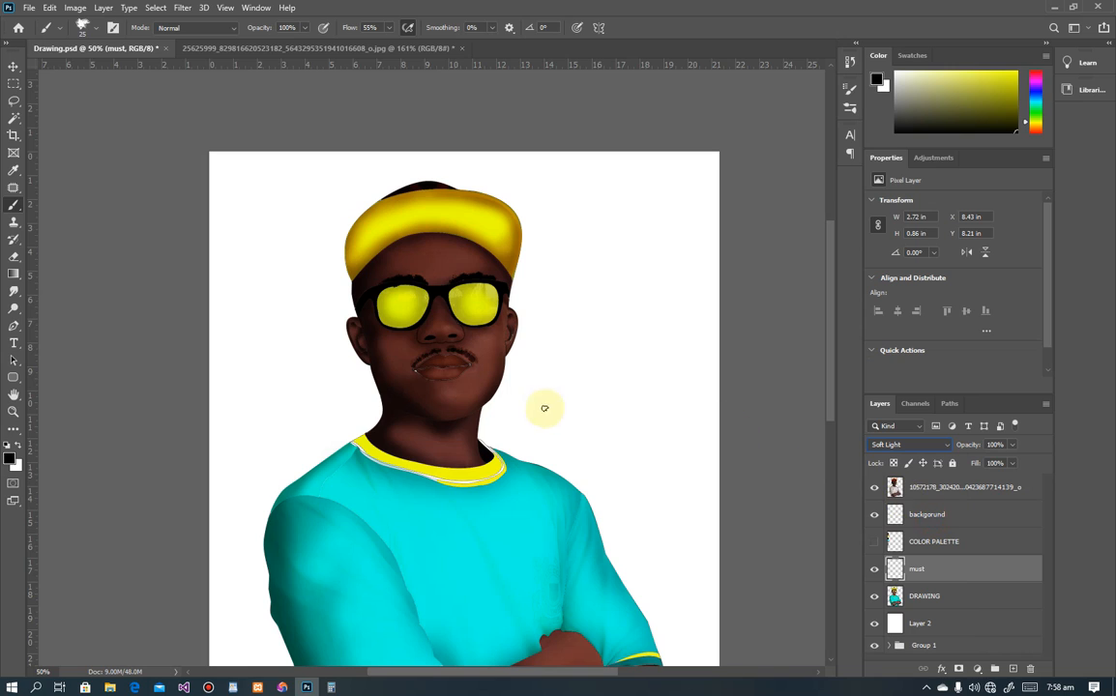
left_click(16, 70)
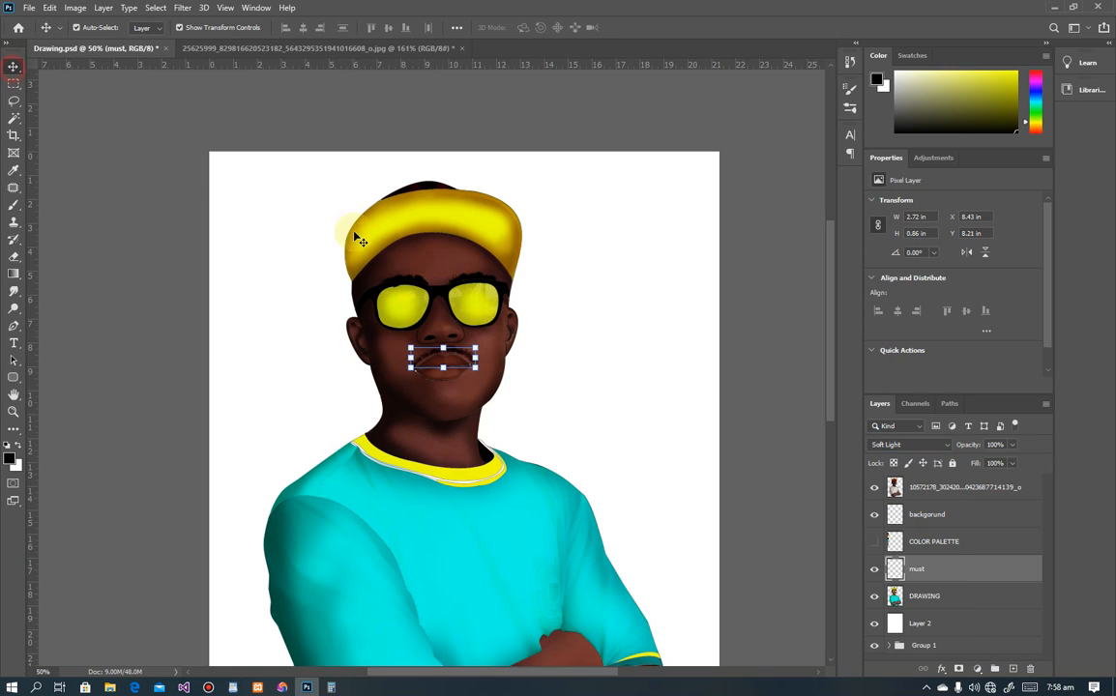
left_click_drag(475, 356, 477, 359)
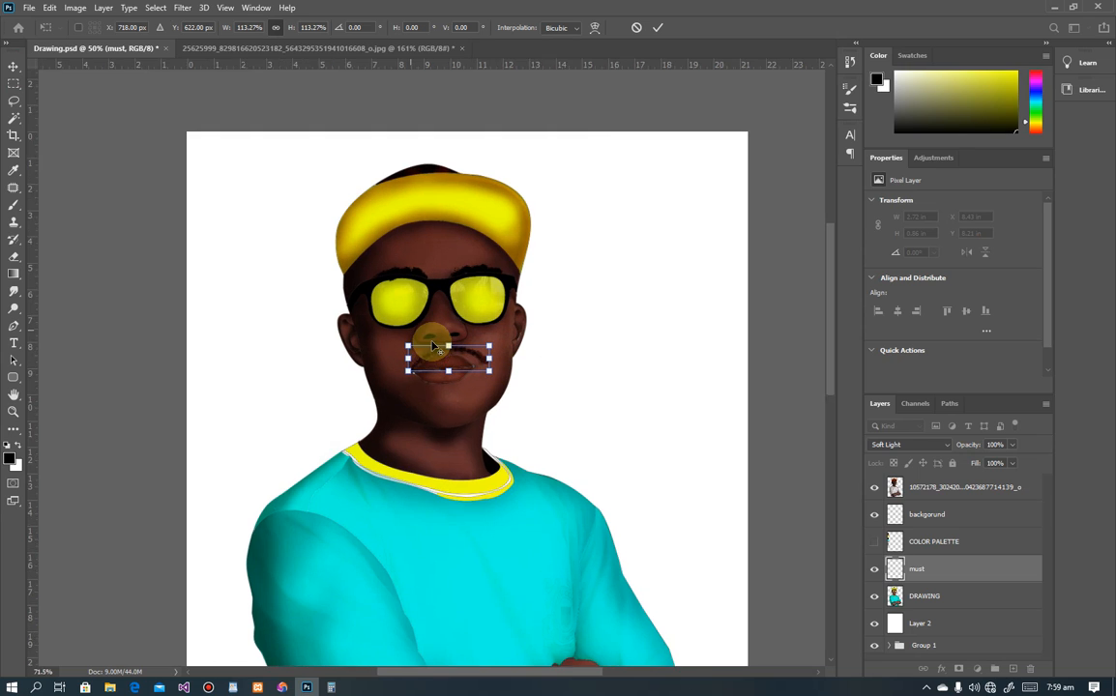
scroll(436, 349, "up", 5)
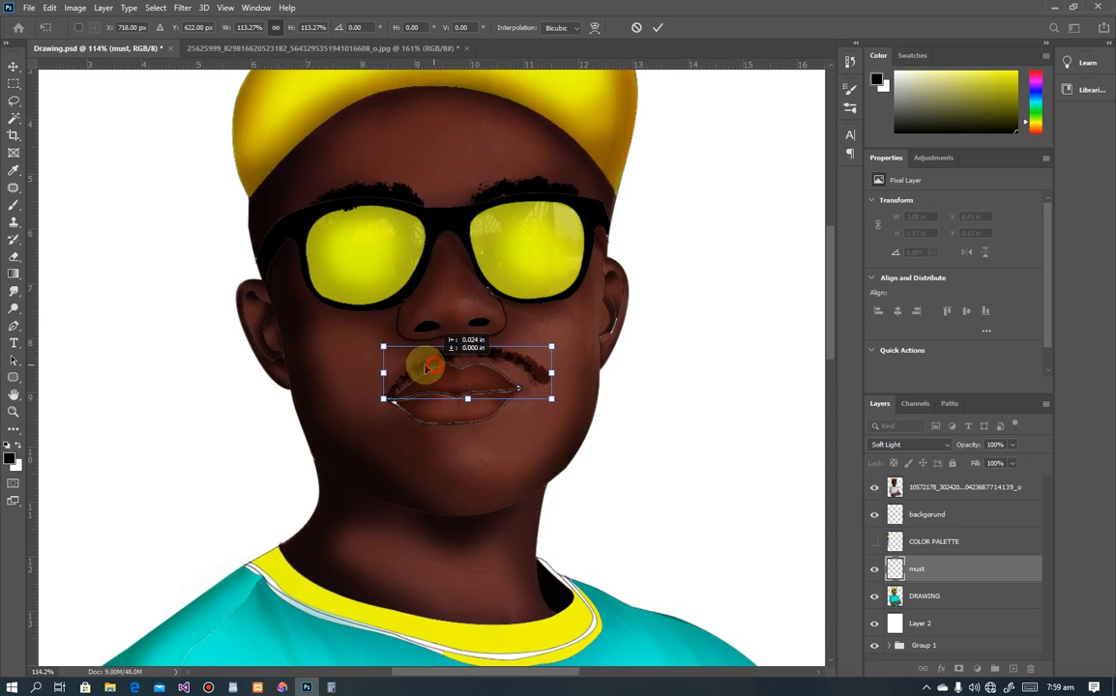
left_click_drag(425, 368, 419, 368)
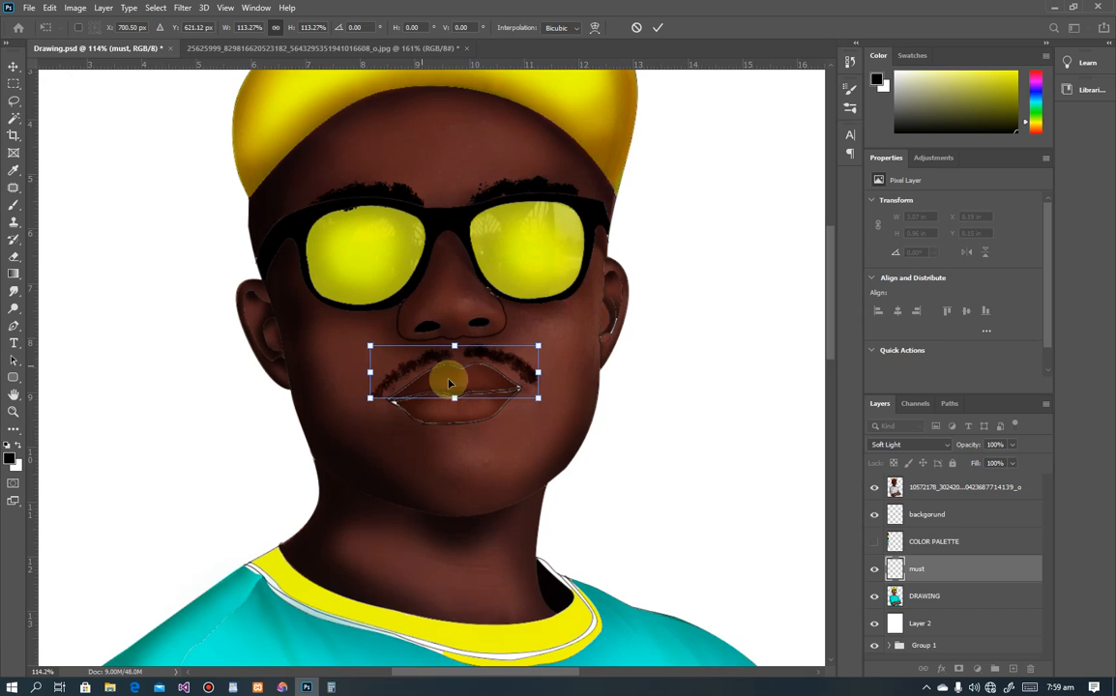
scroll(473, 373, "down", 3)
left_click(214, 335)
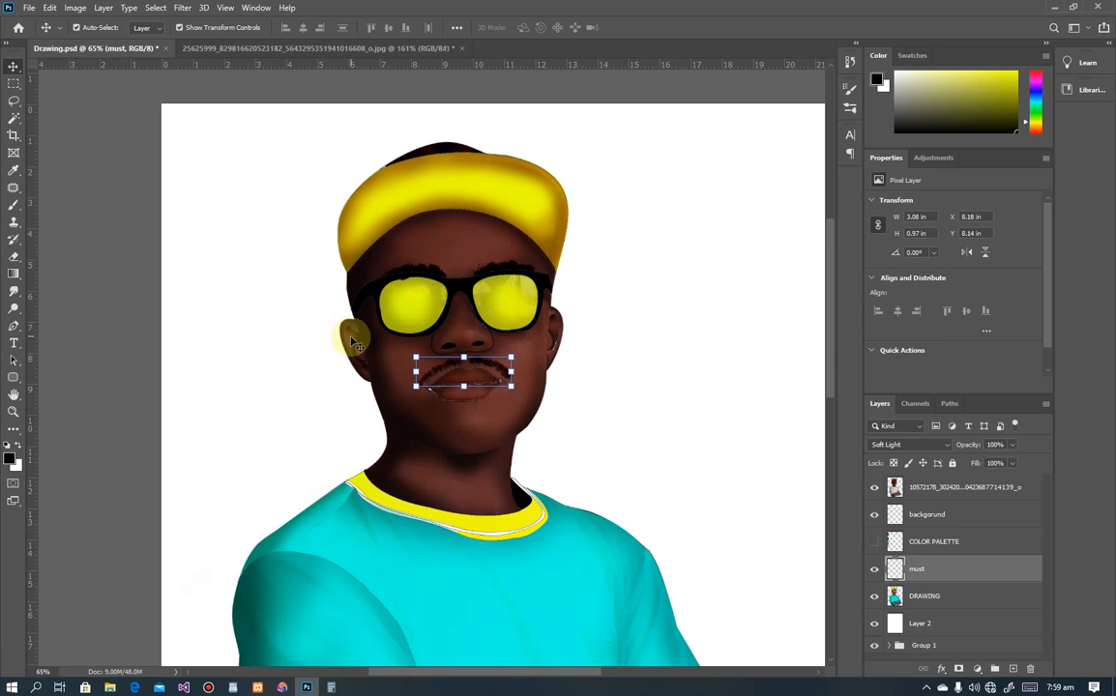
left_click(100, 313)
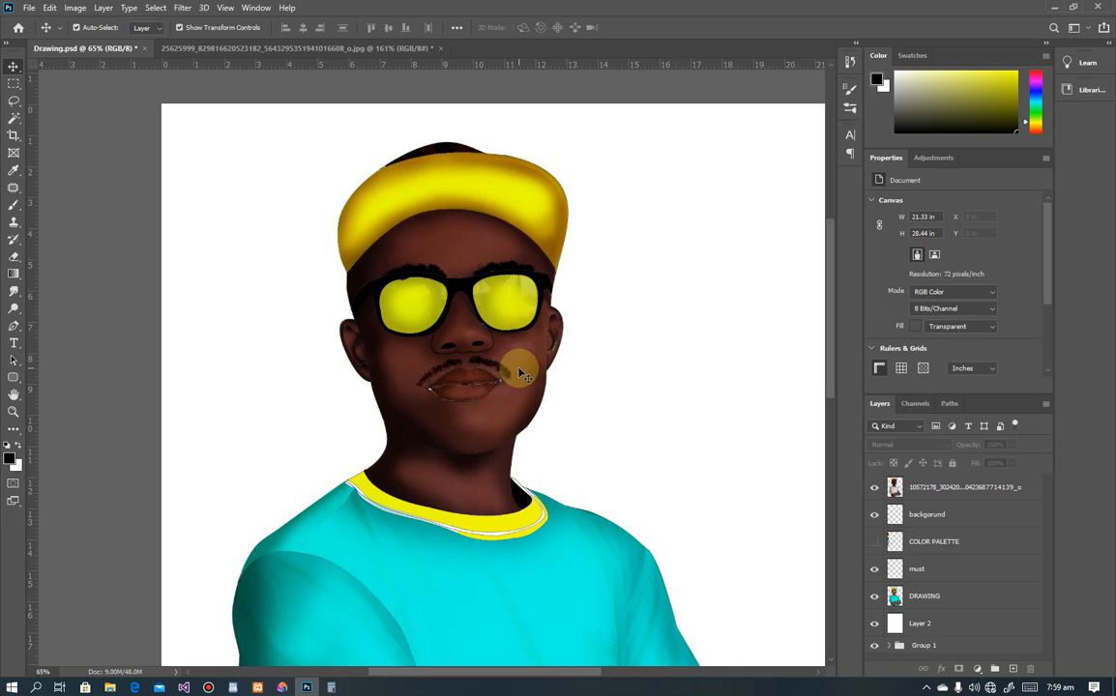
Step: Select the top photo layer from the canvas, then clear the layer selection again
scroll(599, 387, "down", 2)
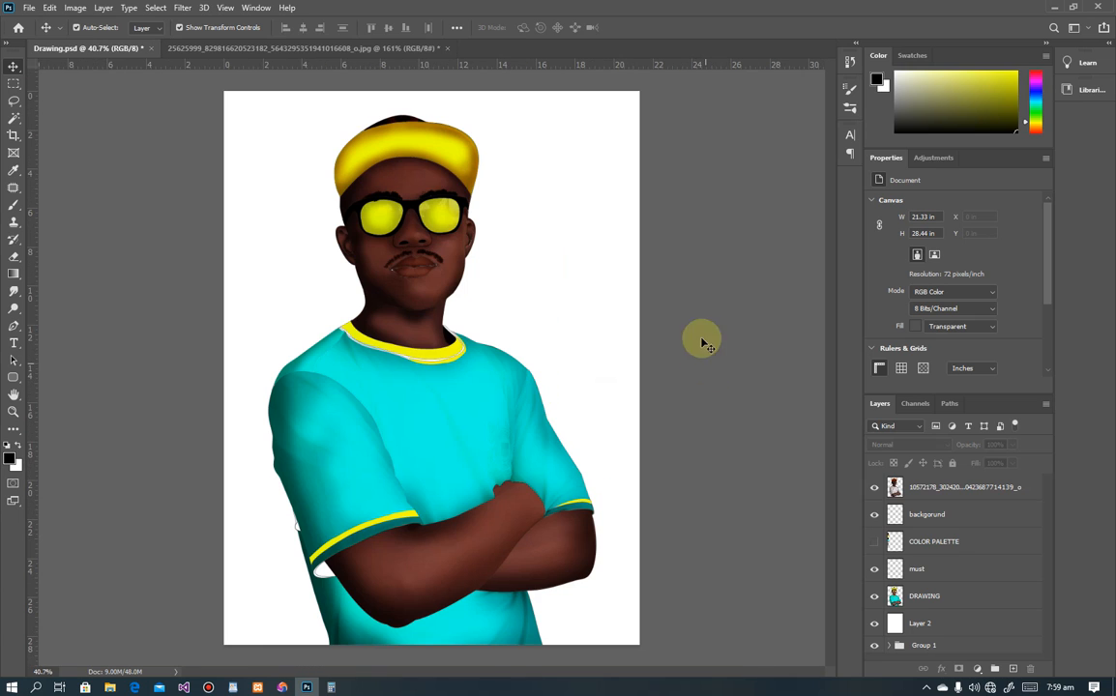
left_click(441, 263)
left_click(114, 305)
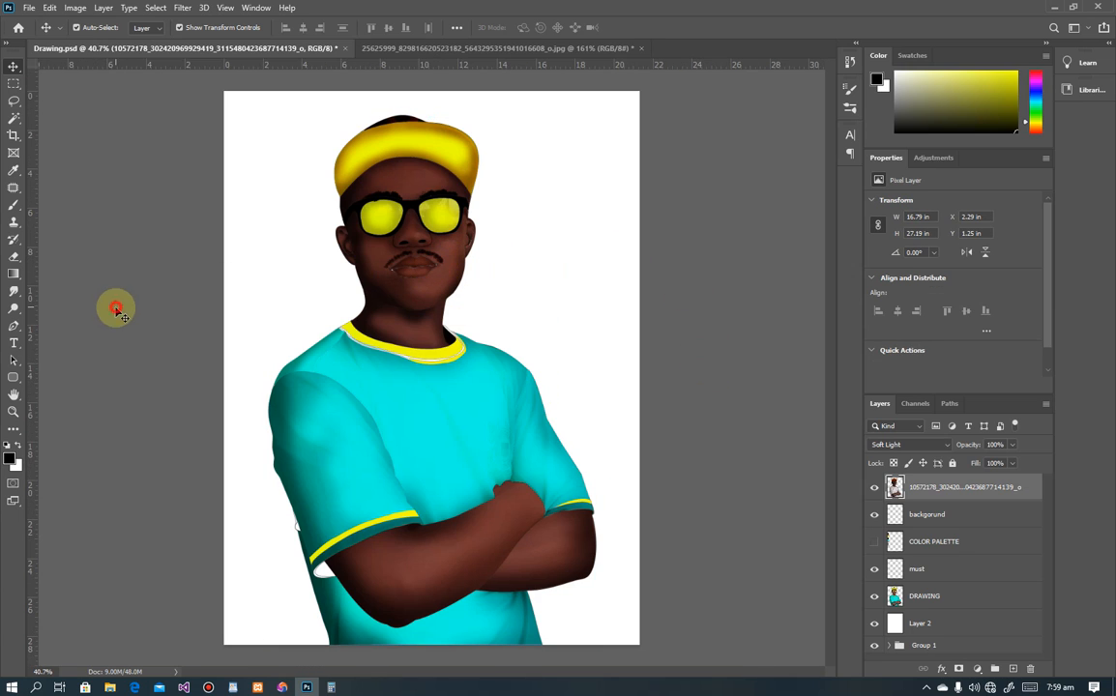
left_click(437, 265)
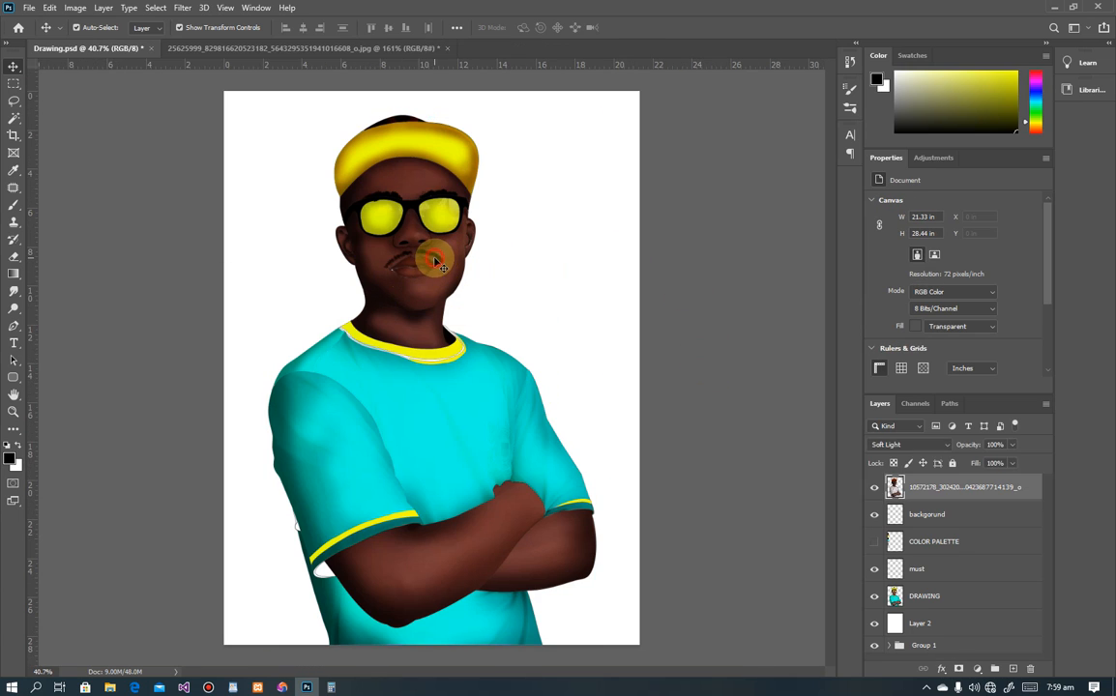
left_click(731, 413)
scroll(633, 372, "down", 5)
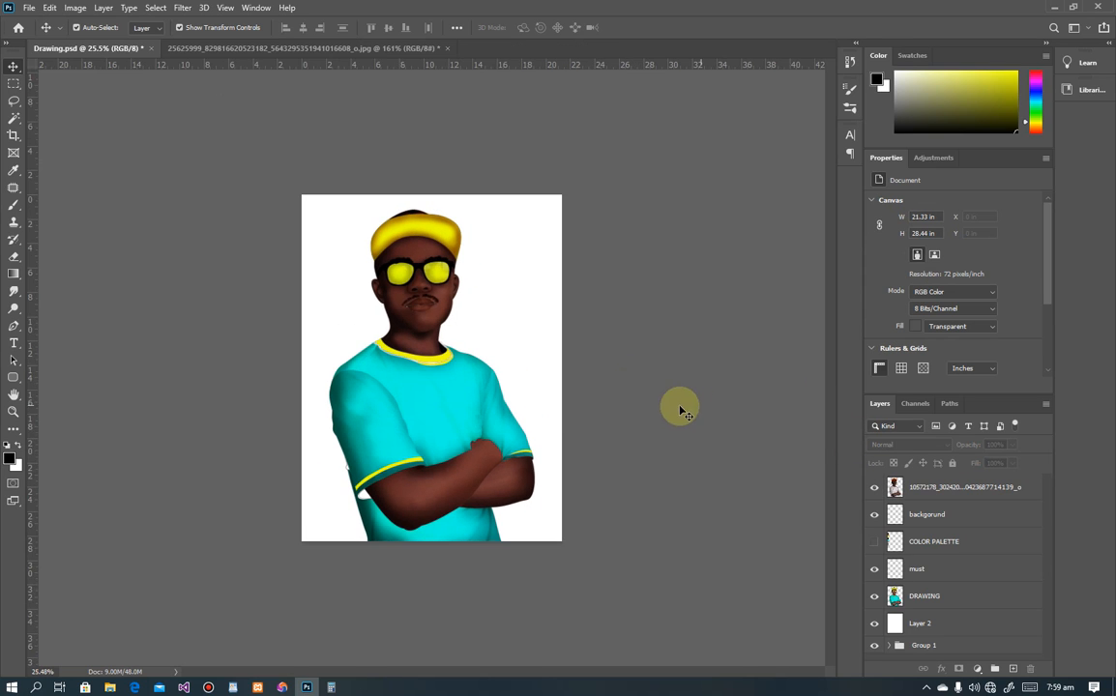
scroll(479, 419, "up", 4)
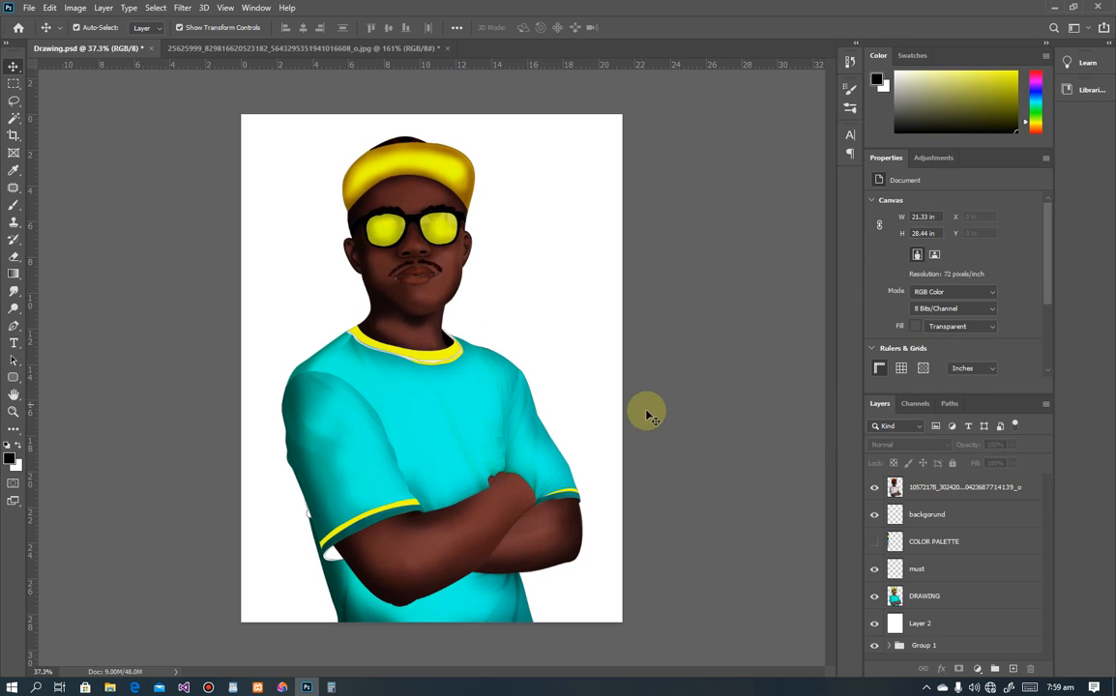
Step: Select Layer 2 and toggle the white background on and off, leaving it hidden
left_click(930, 626)
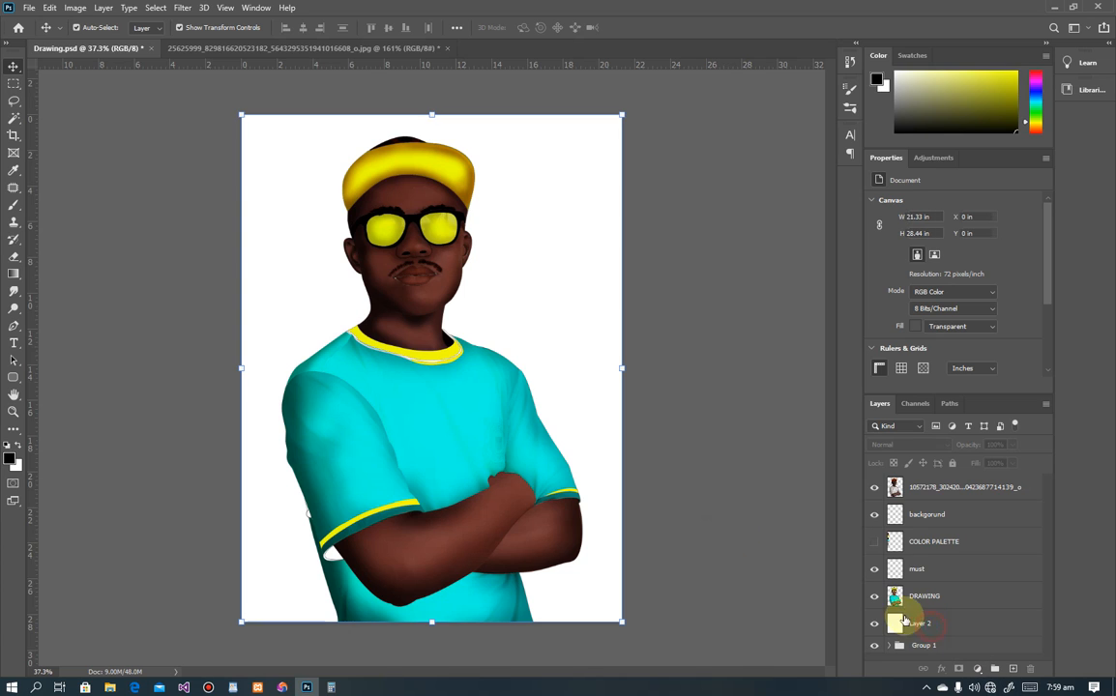
left_click(874, 624)
left_click(874, 625)
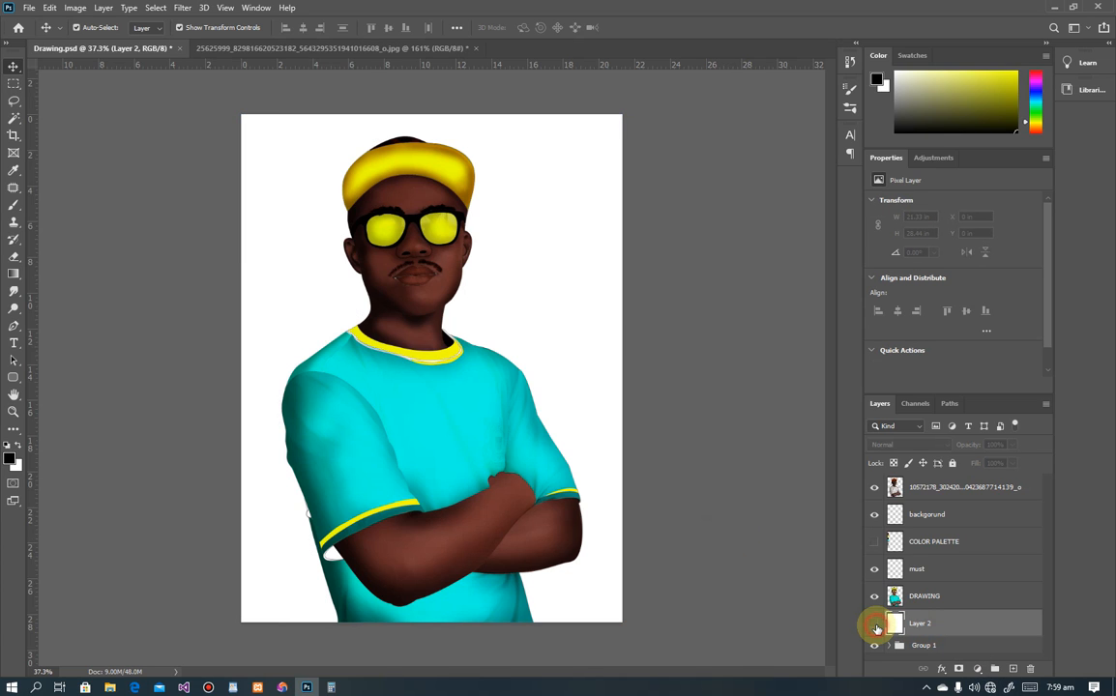
left_click(874, 625)
left_click(875, 625)
left_click(875, 627)
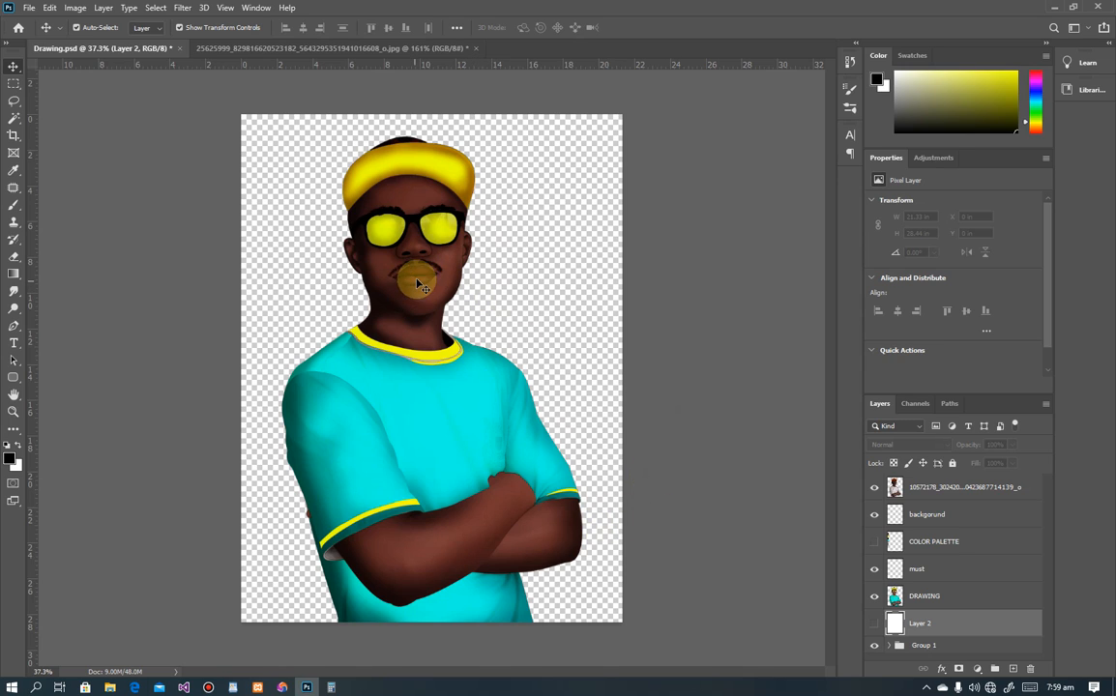
left_click(874, 627)
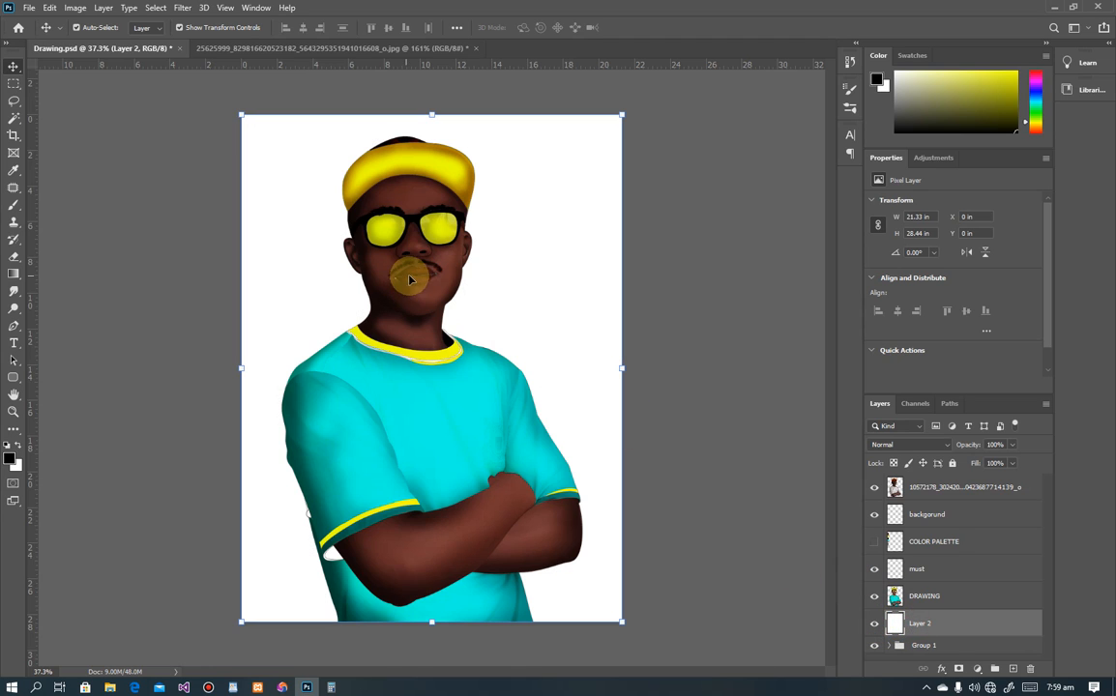
scroll(411, 256, "up", 5)
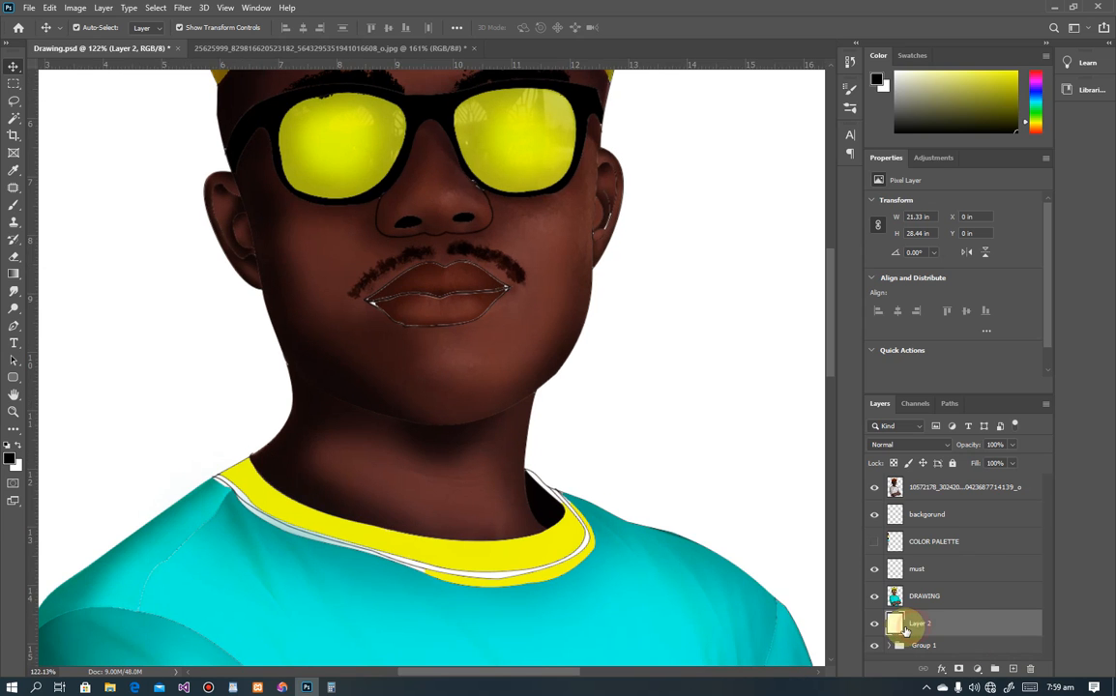
left_click(872, 627)
left_click(872, 626)
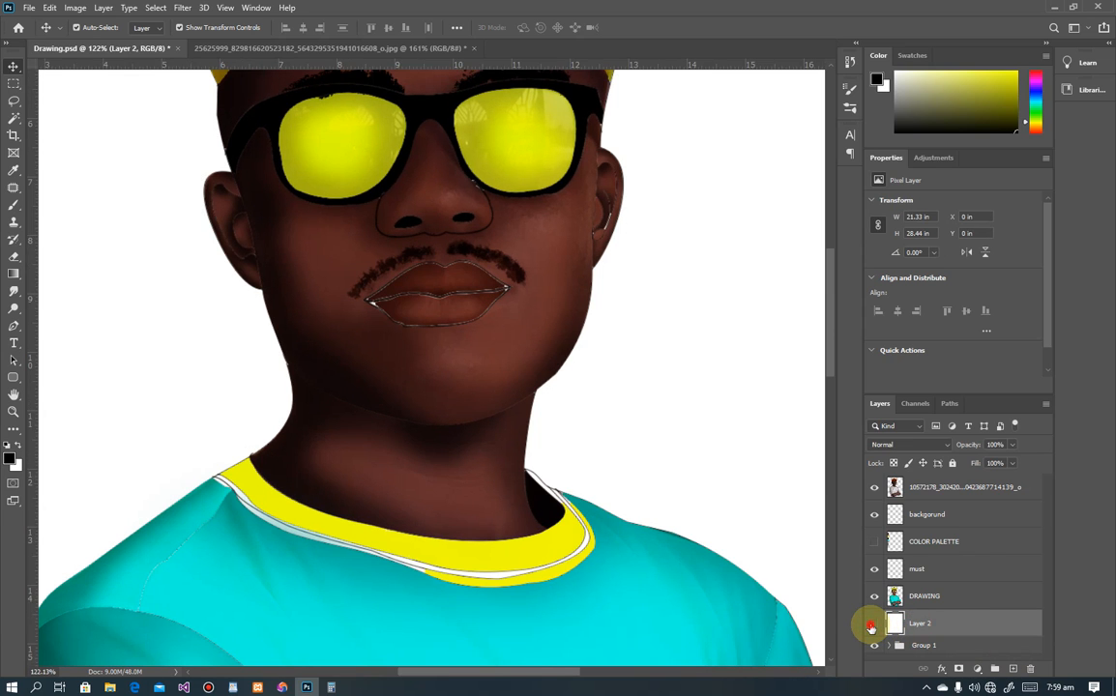
left_click(872, 627)
left_click(872, 626)
left_click(872, 626)
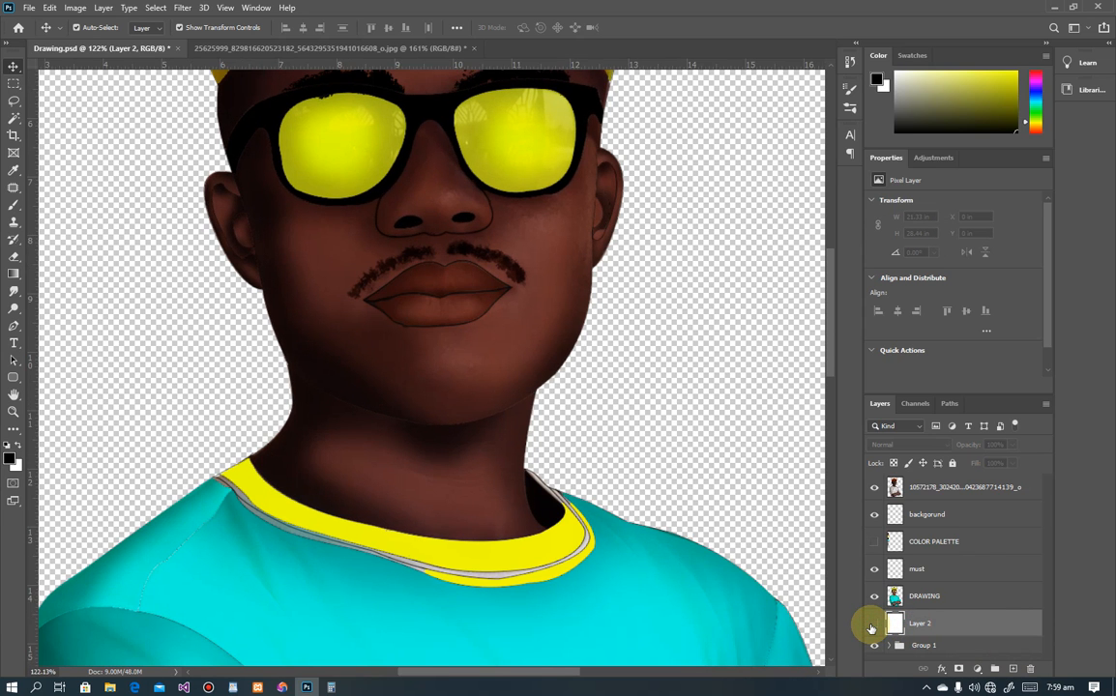
scroll(523, 174, "down", 6)
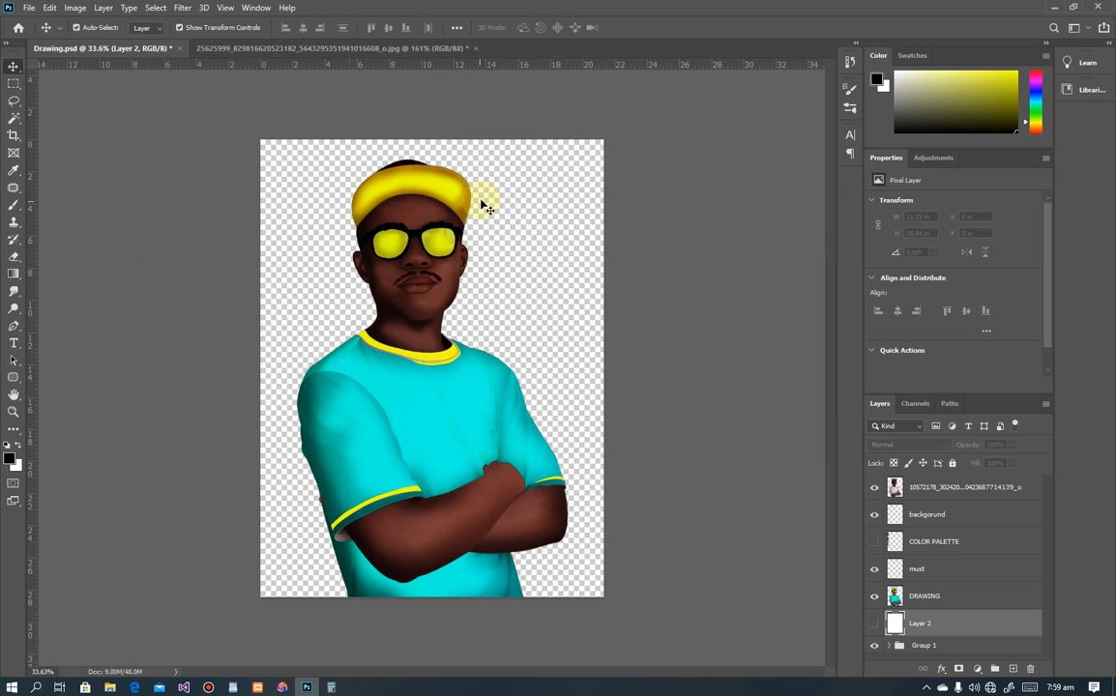
left_click(28, 9)
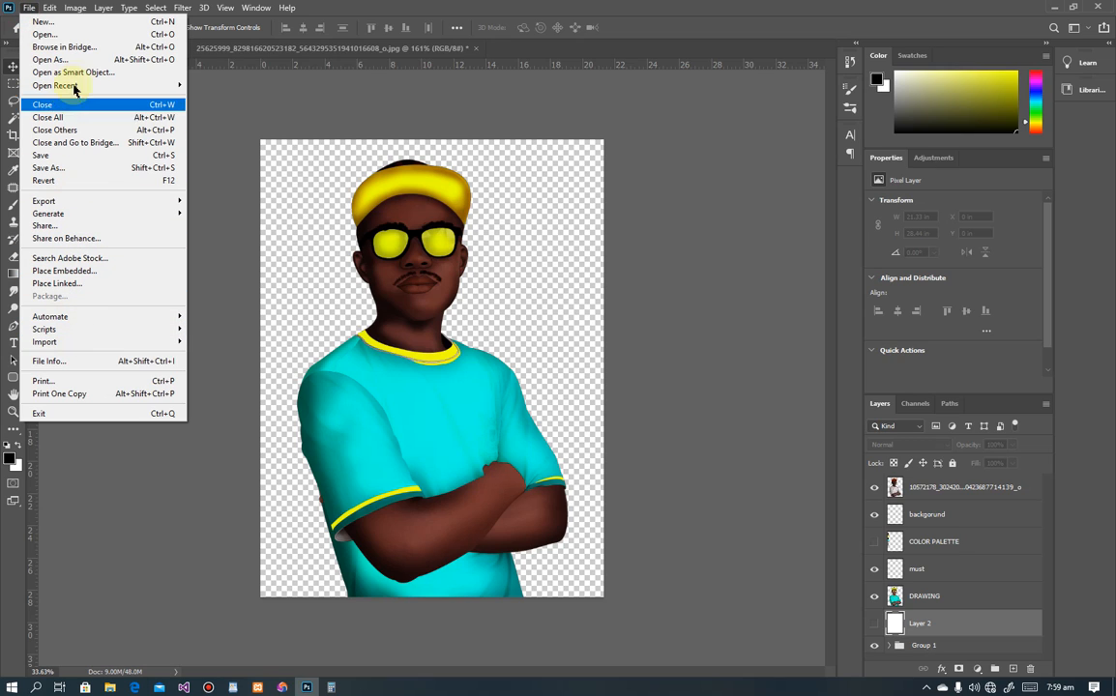
Step: Save a JPEG copy named Drawing, accepting the default JPEG Options
left_click(41, 169)
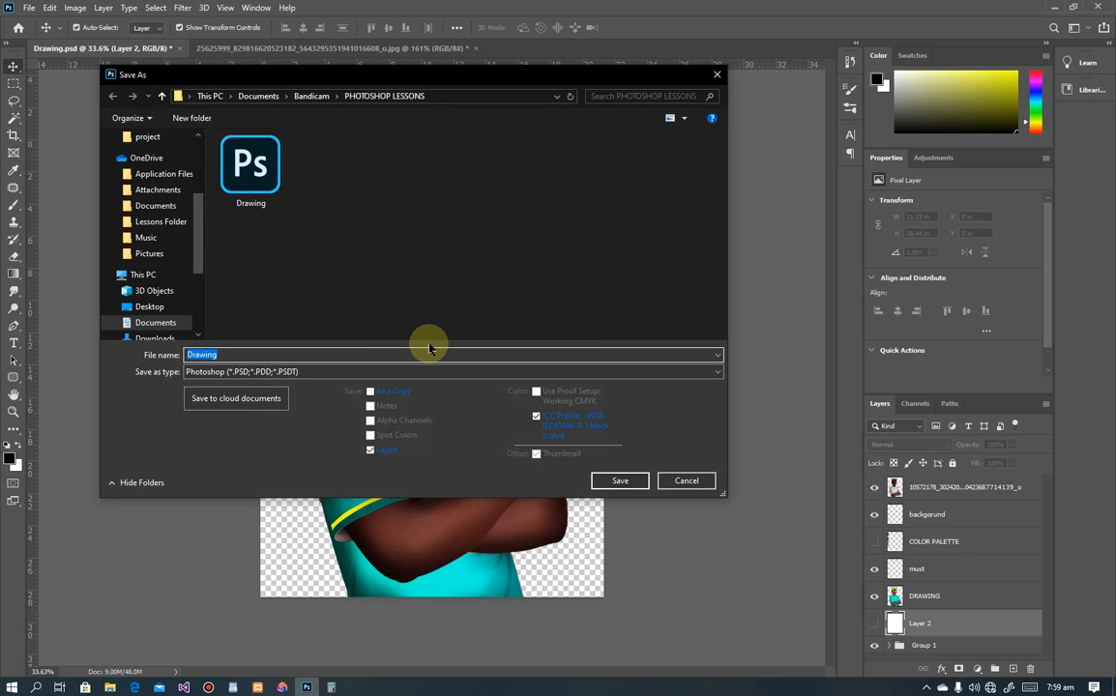
left_click(431, 372)
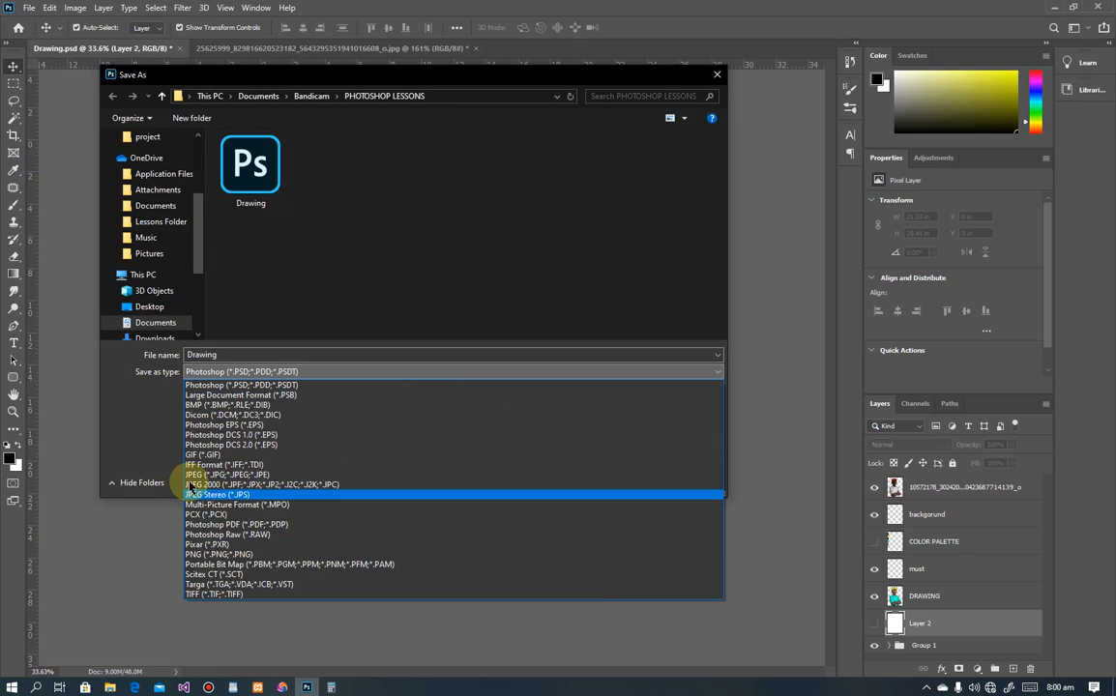
left_click(196, 475)
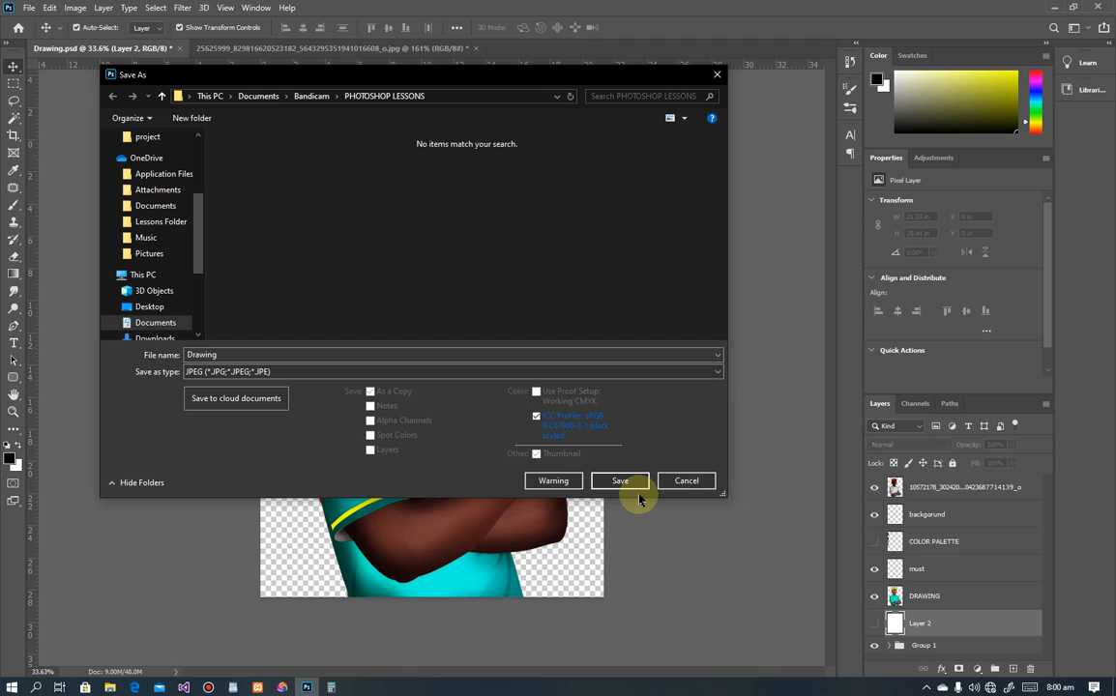
left_click(634, 487)
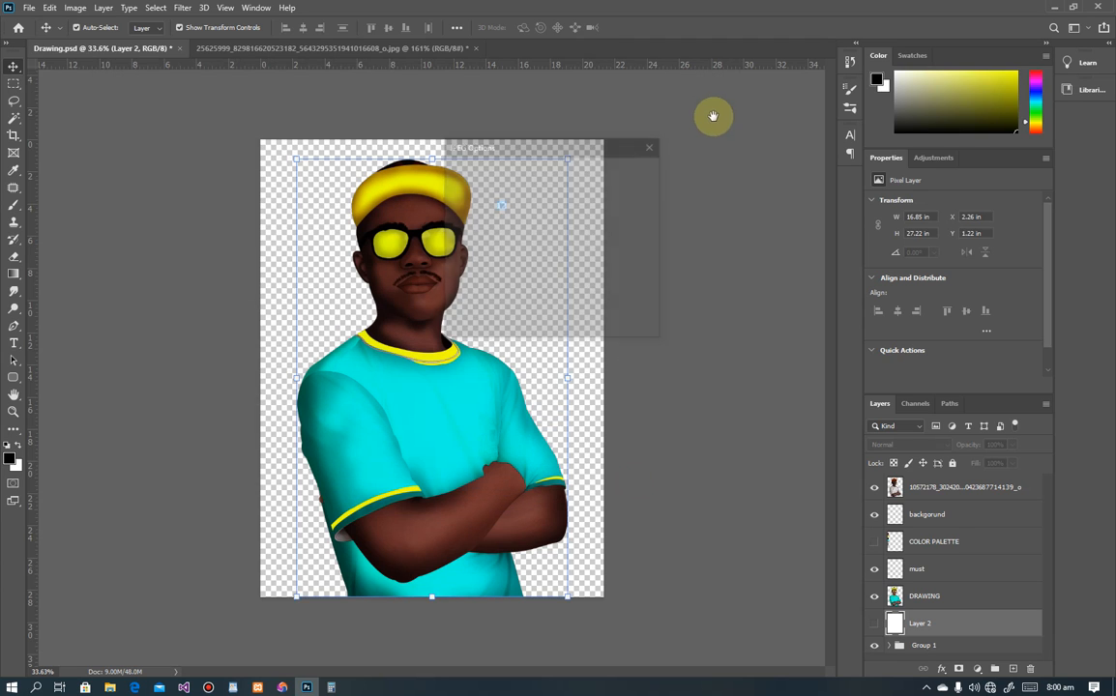
left_click(628, 171)
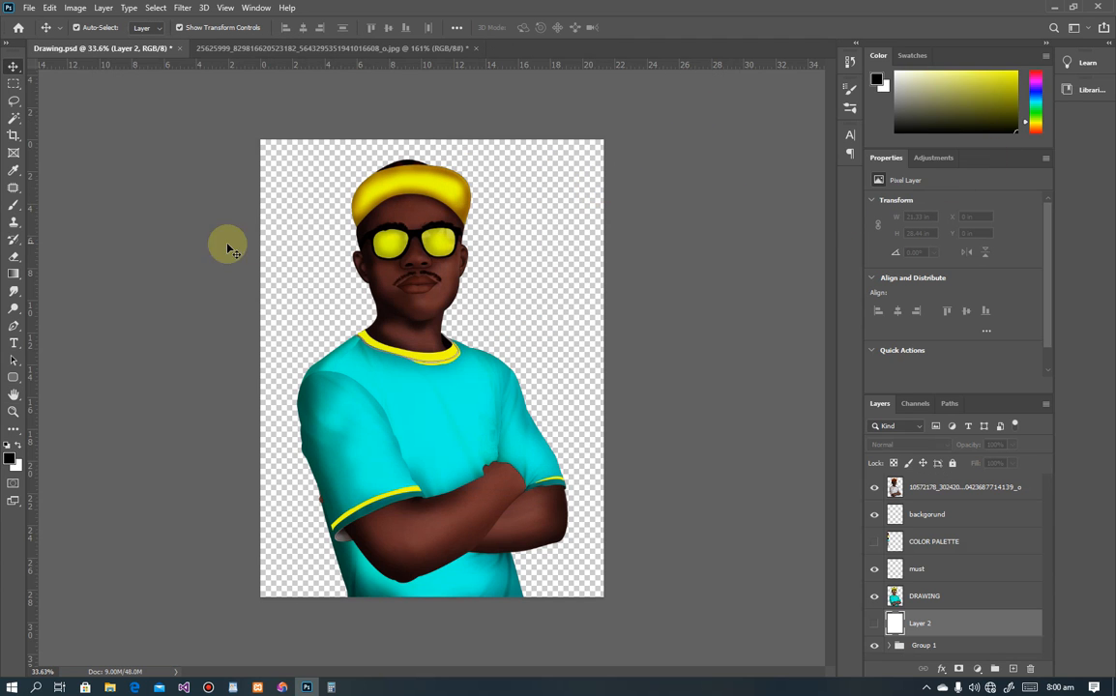
Step: Drag Drawing.jpg from Documents > Bandicam > PHOTOSHOP LESSONS in File Explorer into Photoshop
left_click(110, 688)
scroll(282, 422, "up", 1)
scroll(281, 488, "down", 1)
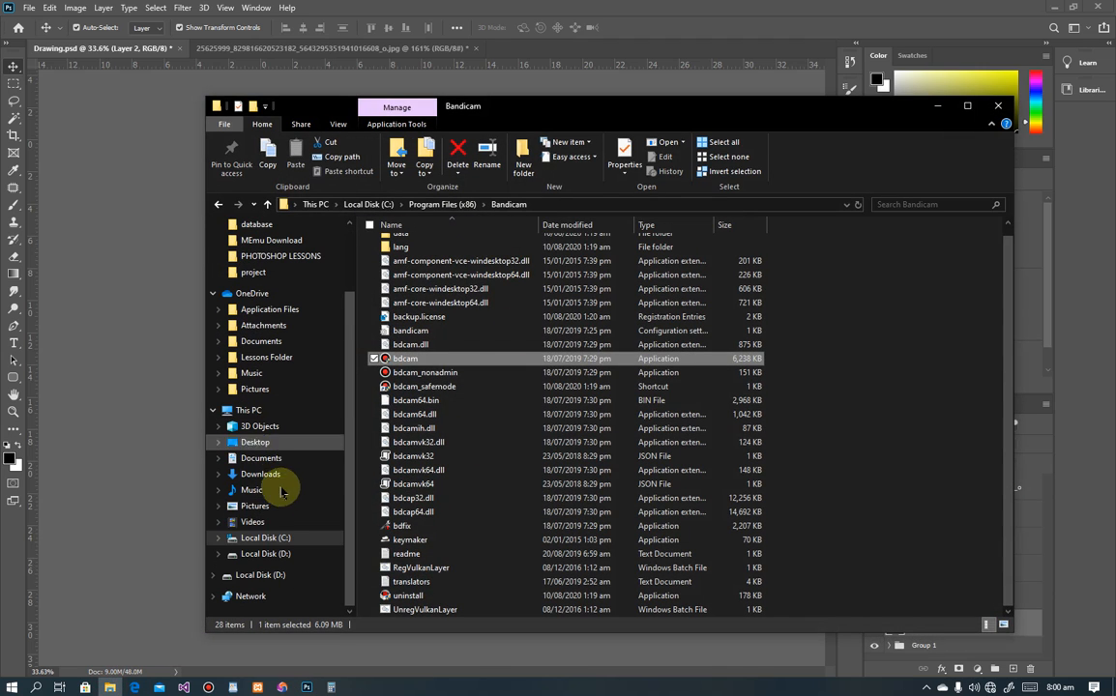
left_click(259, 458)
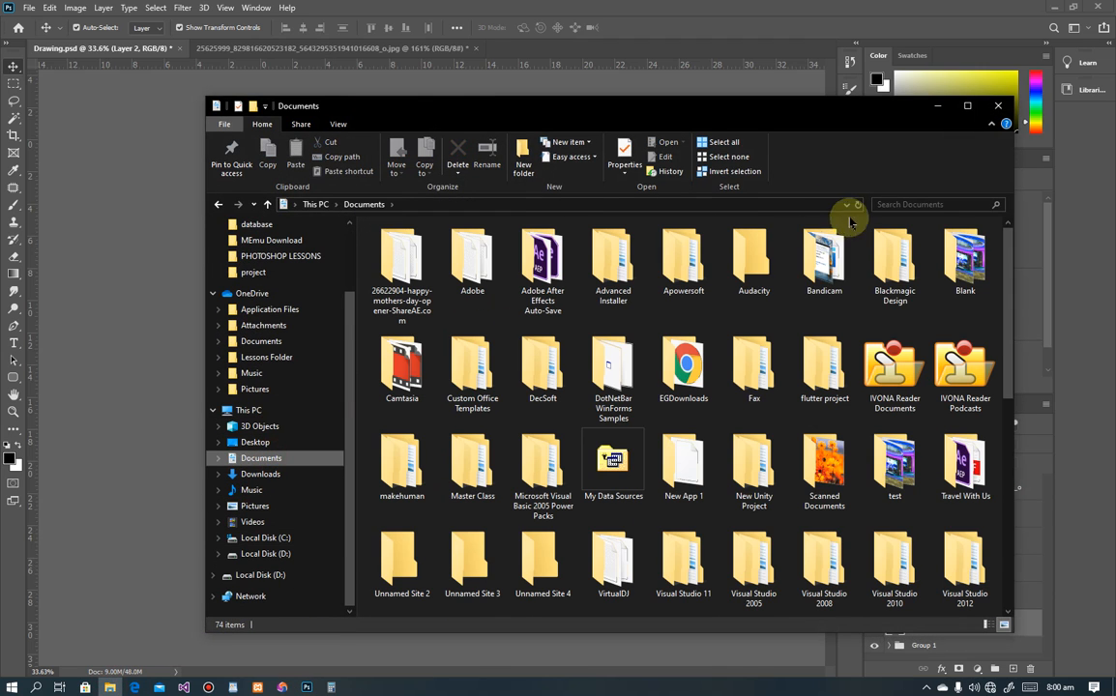
double_click(824, 257)
double_click(398, 253)
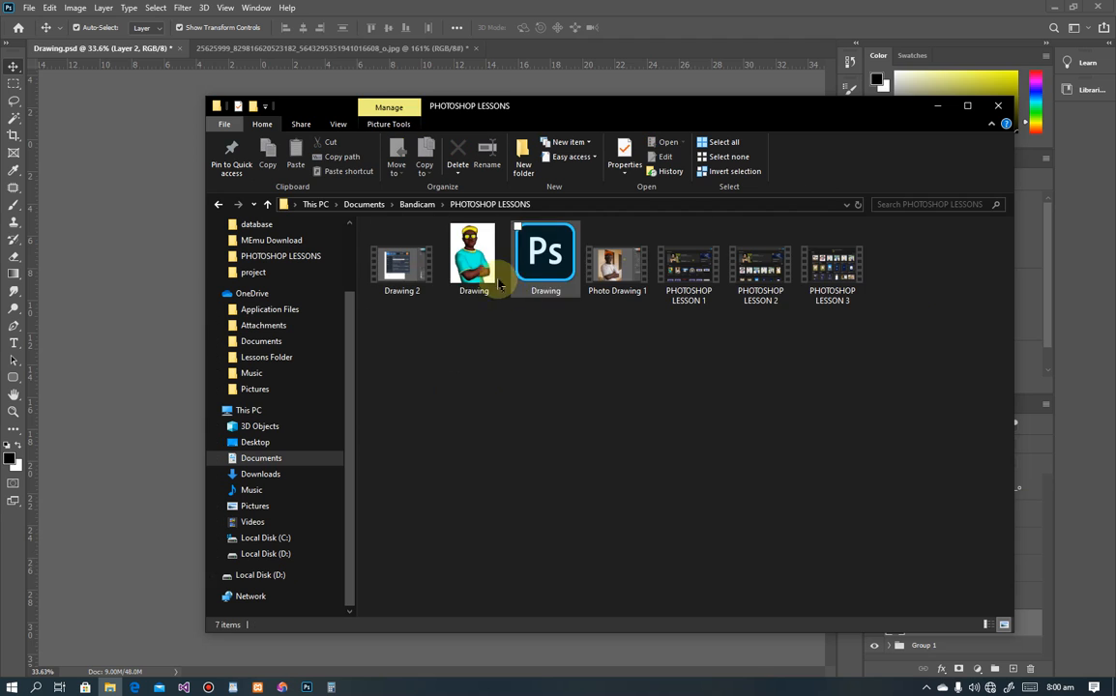
mouse_move(474, 260)
left_mouse_down()
mouse_move(425, 249)
mouse_move(527, 111)
mouse_move(541, 50)
left_mouse_up()
left_click(451, 50)
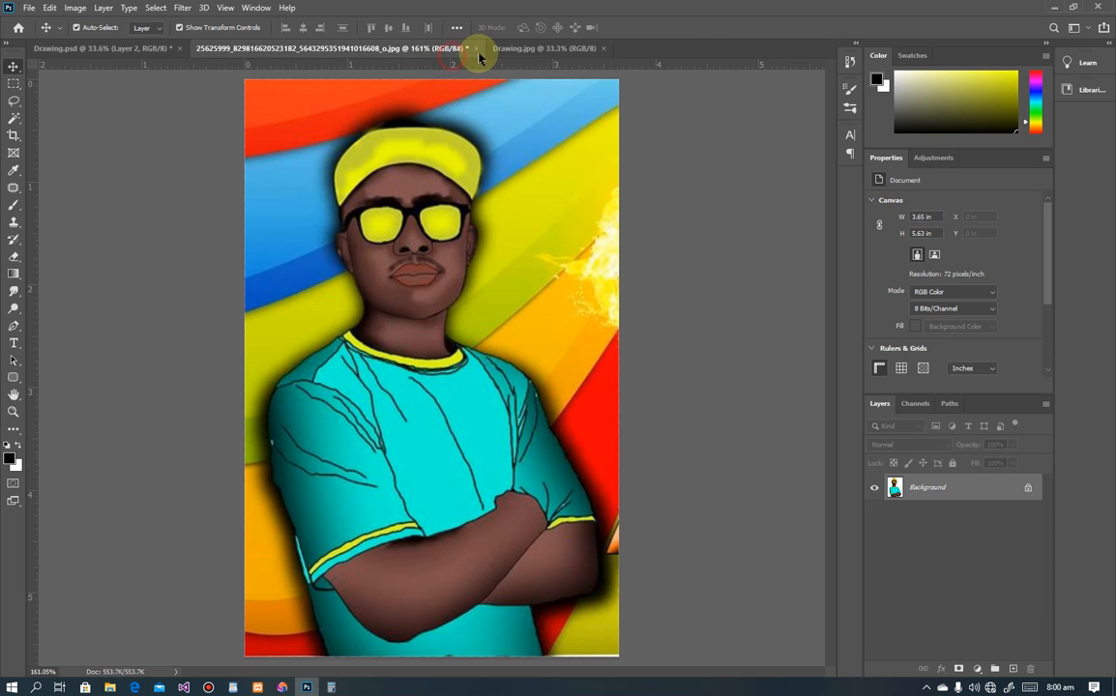
Step: Close the other photo and Drawing.psd, saving changes when prompted
left_click(474, 48)
left_click(543, 261)
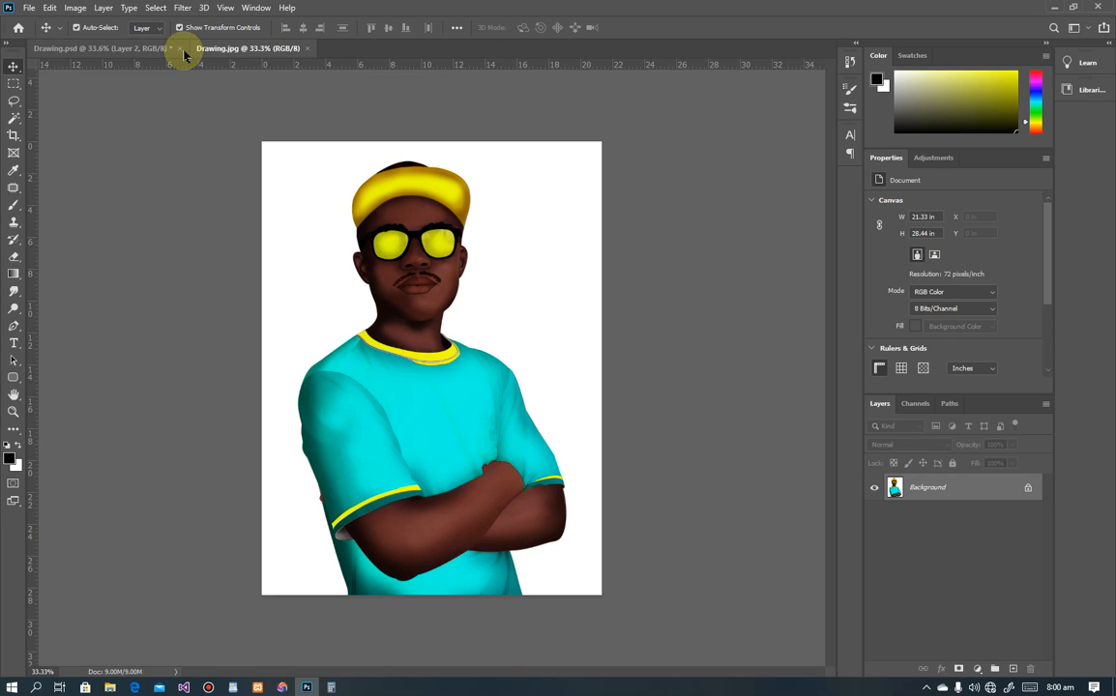
left_click(178, 48)
left_click(516, 259)
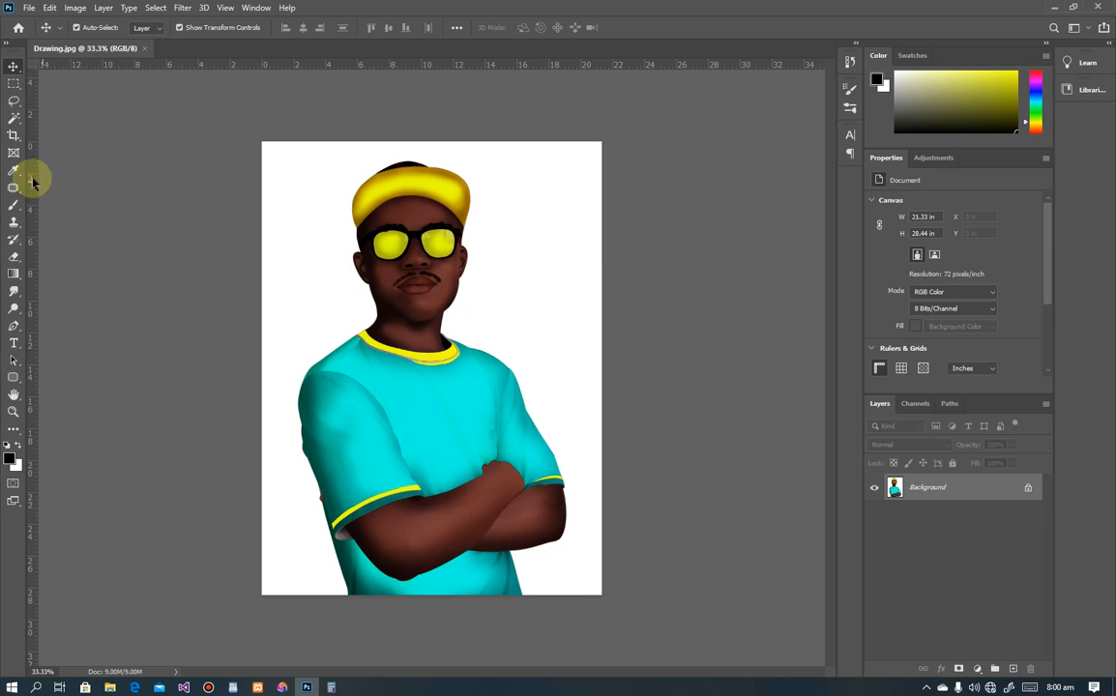
Step: Erase Drawing.jpg's white background with the Magic Eraser Tool
left_click(13, 257)
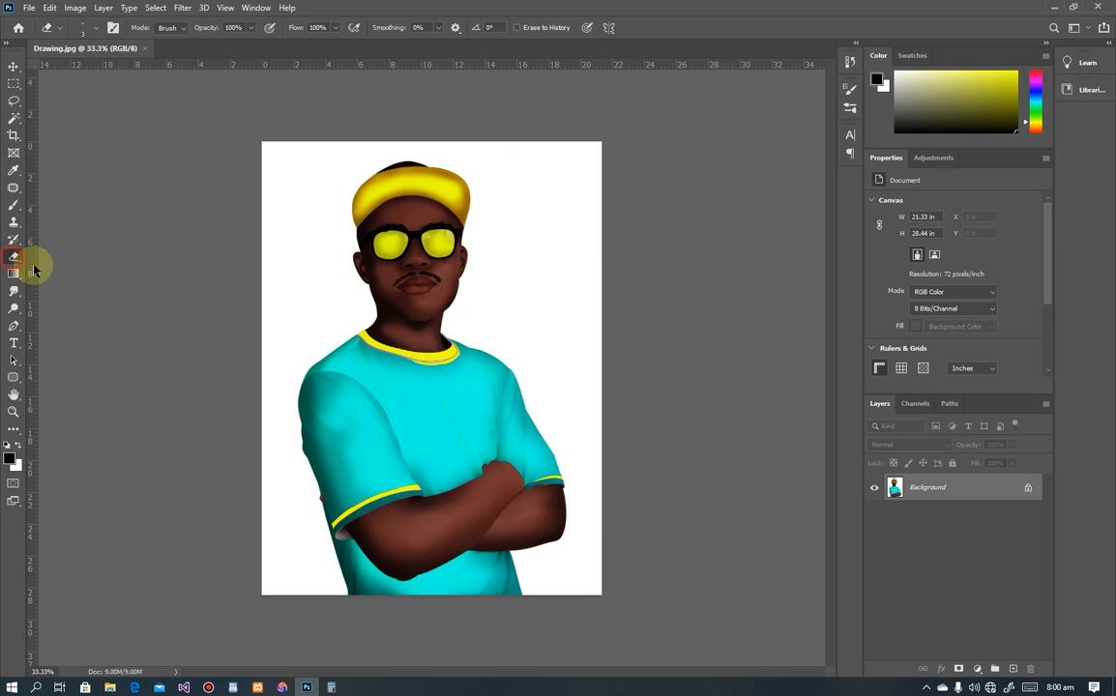
left_click(44, 284)
left_click(554, 198)
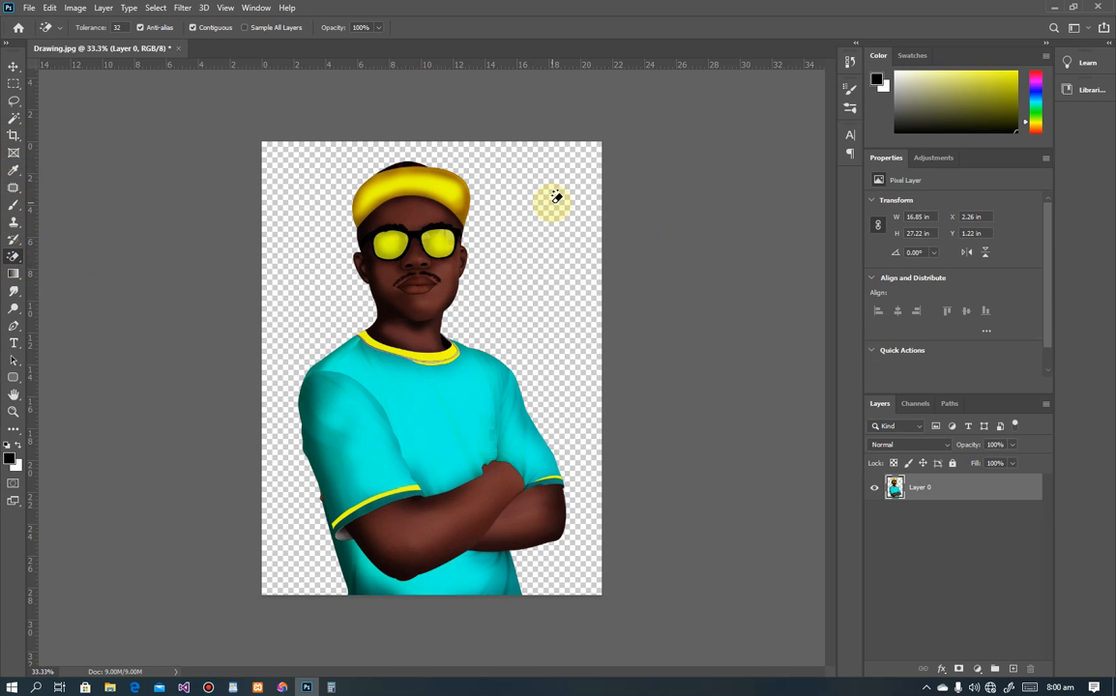
left_click(14, 84)
Step: Create a new layer named backgorund and move it beneath Layer 0
key("ctrl+shift+n")
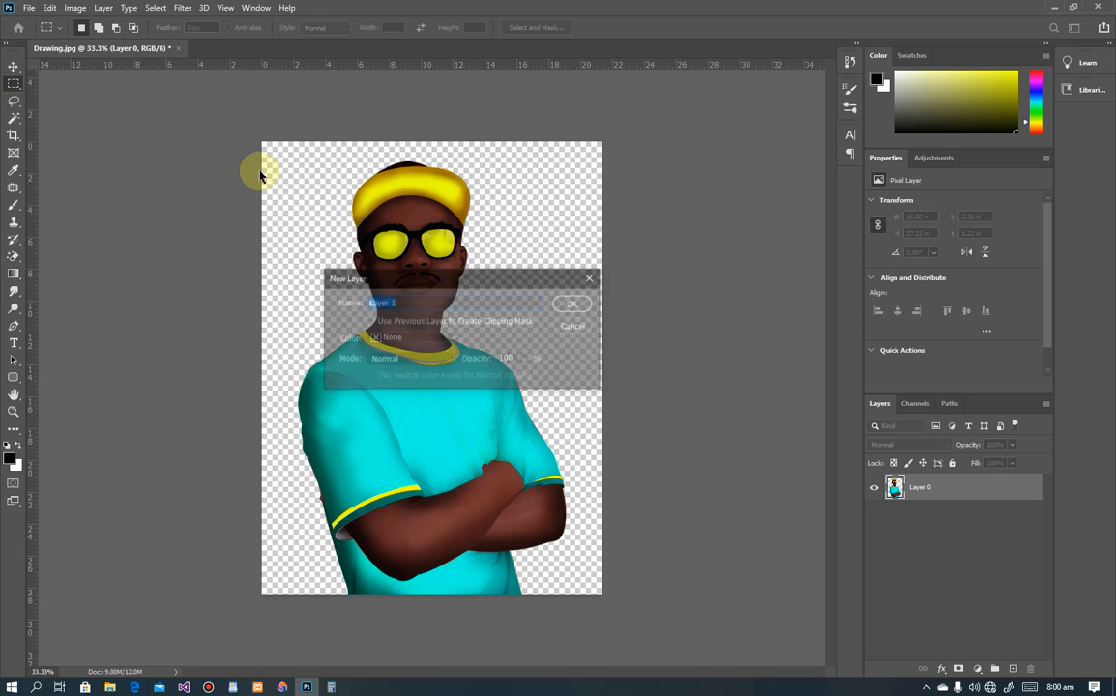
type("backgorund")
left_click(574, 303)
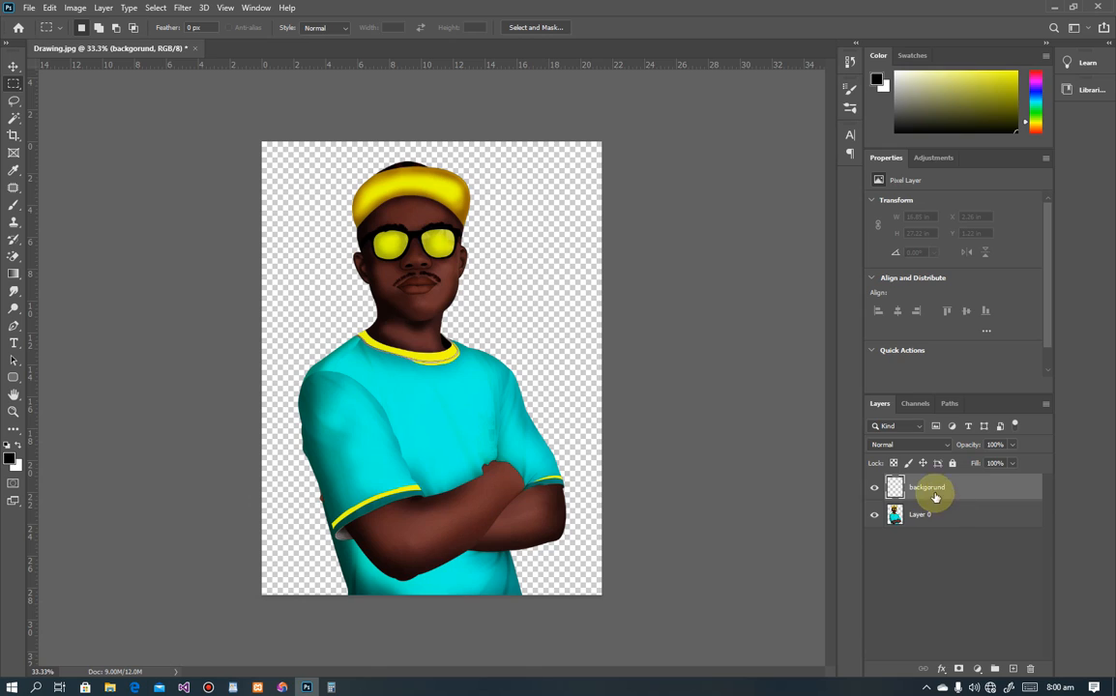
left_click_drag(934, 497, 926, 567)
Step: Build a gold-to-yellow gradient, sampling yellows from the cap for both stops
left_click(14, 277)
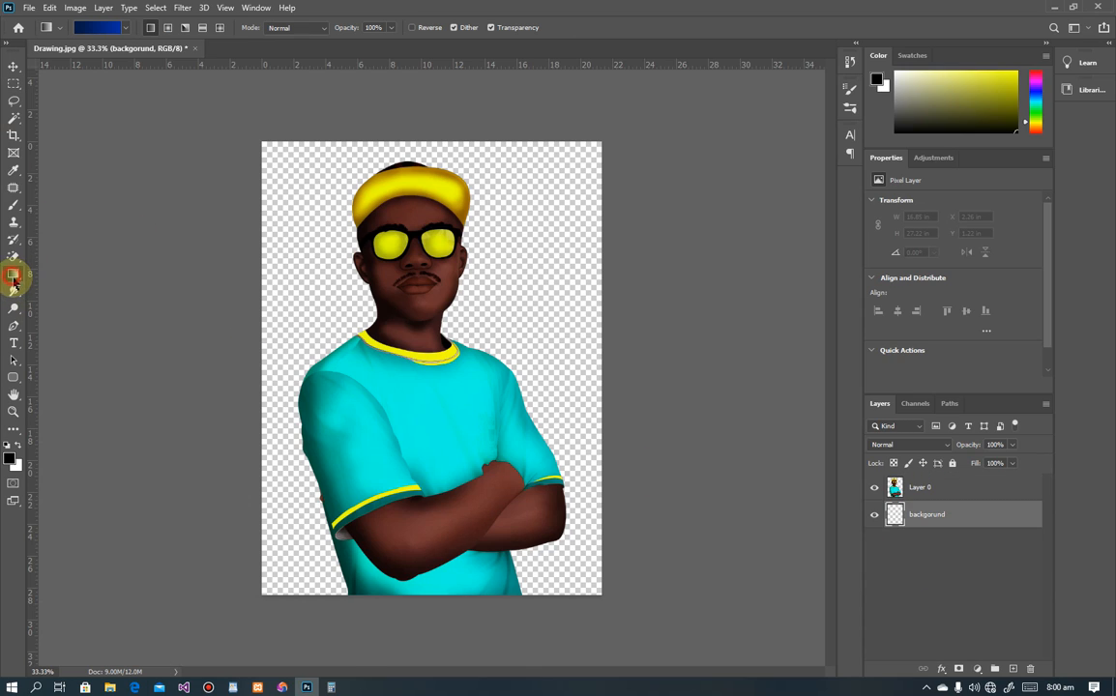
left_click_drag(14, 277, 72, 278)
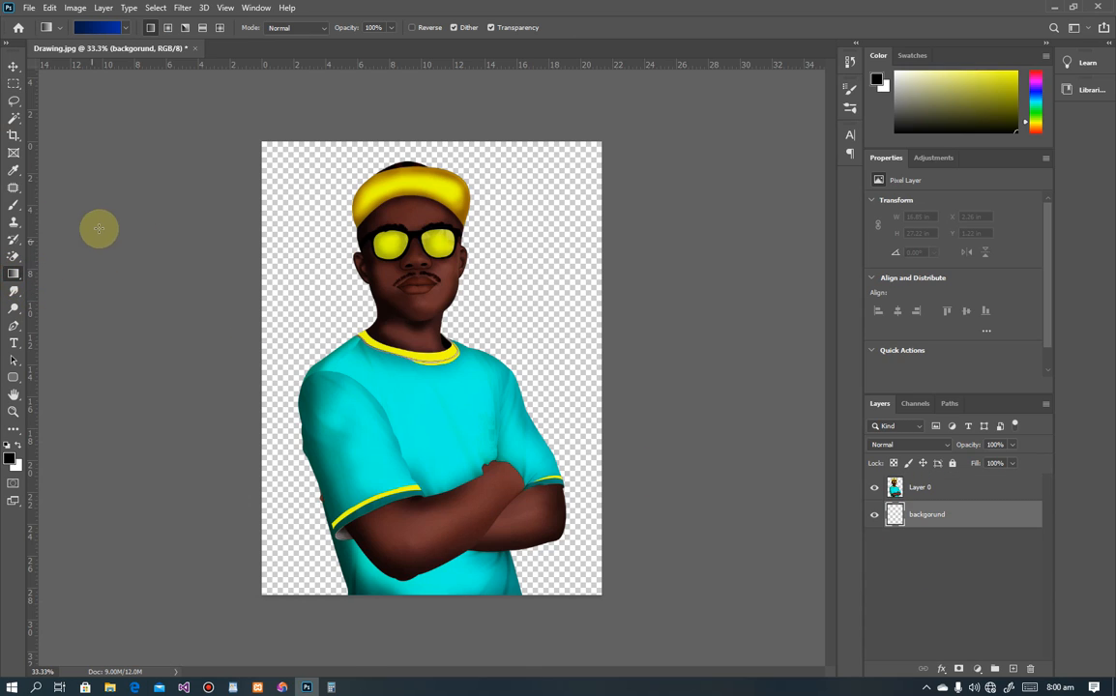
left_click(109, 29)
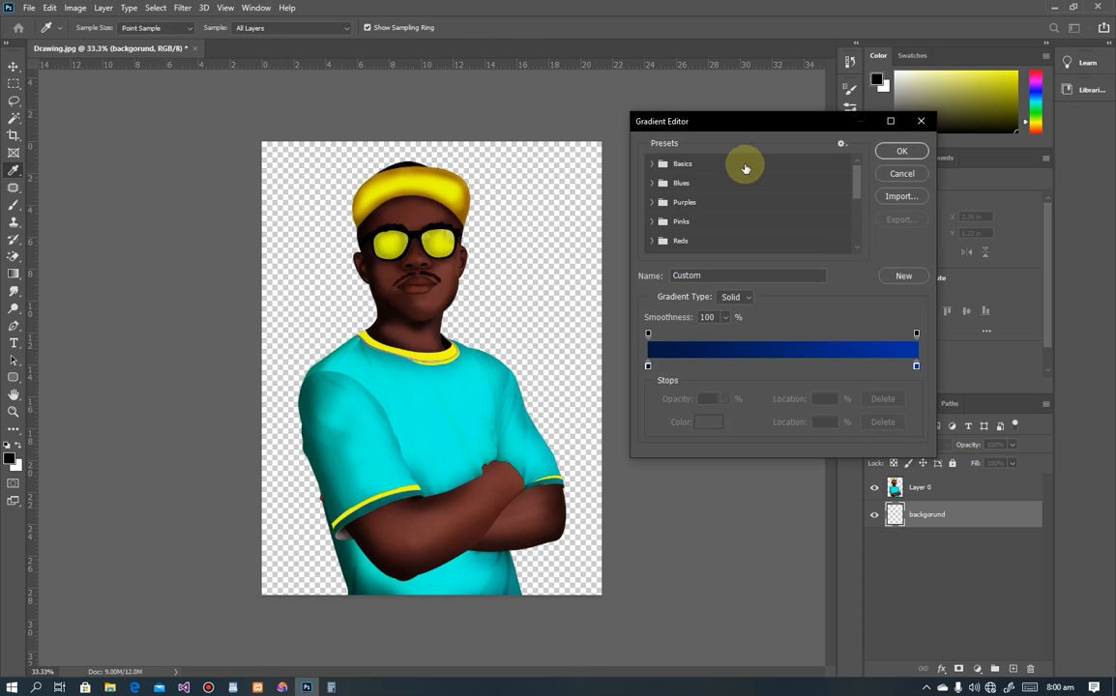
double_click(648, 366)
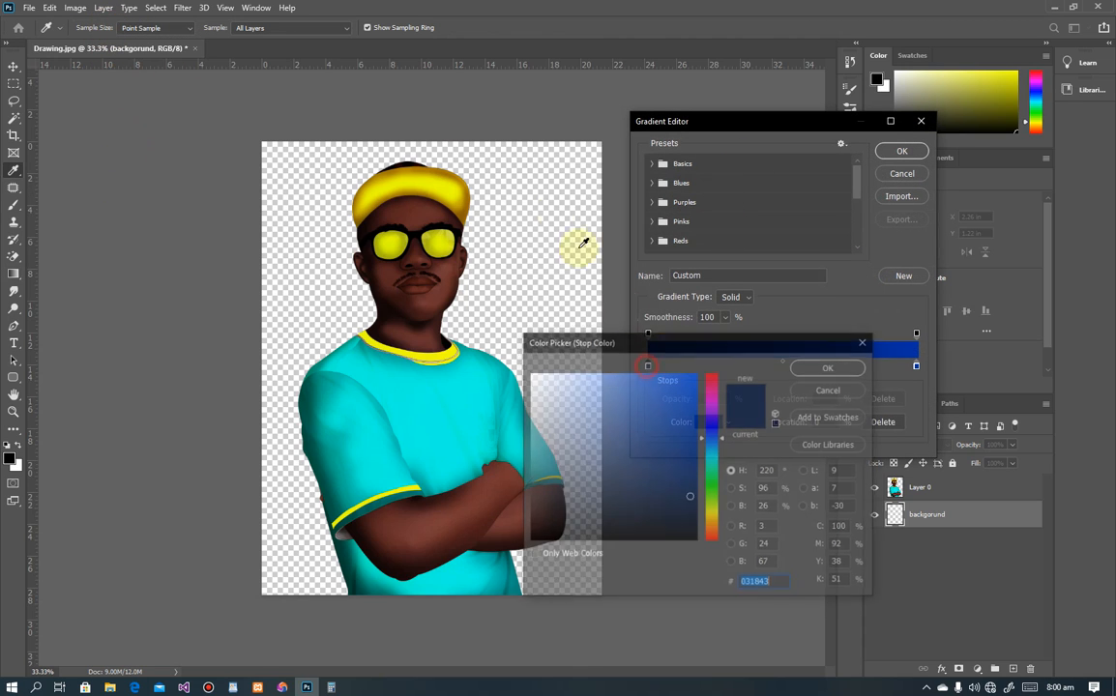
left_click(384, 174)
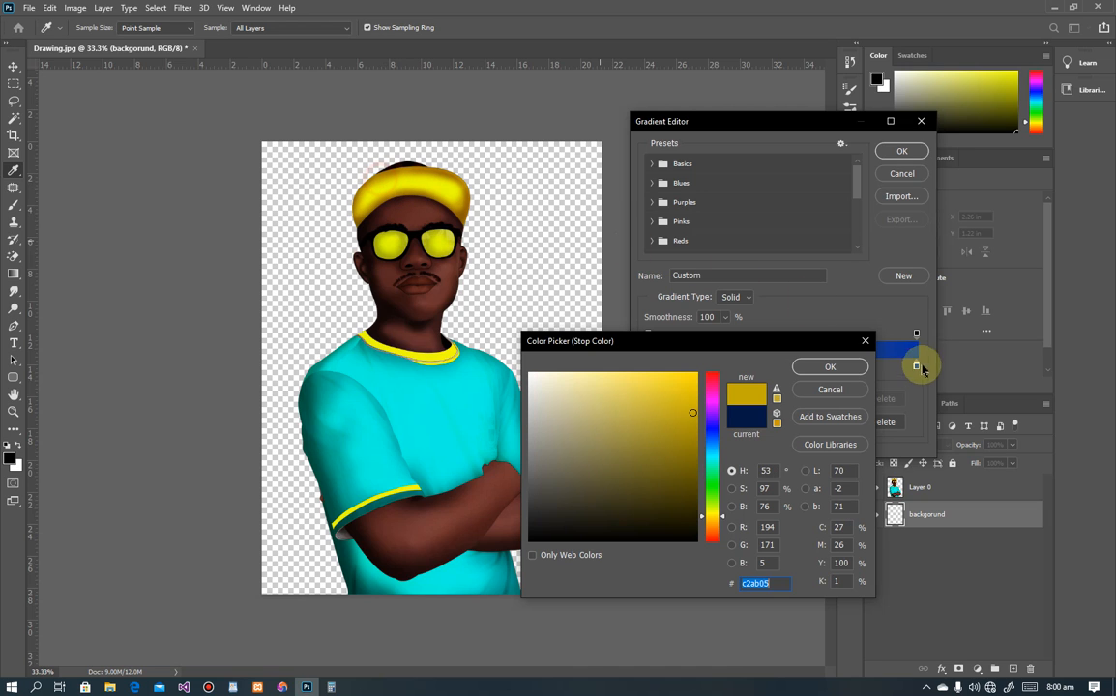
left_click(829, 367)
double_click(915, 367)
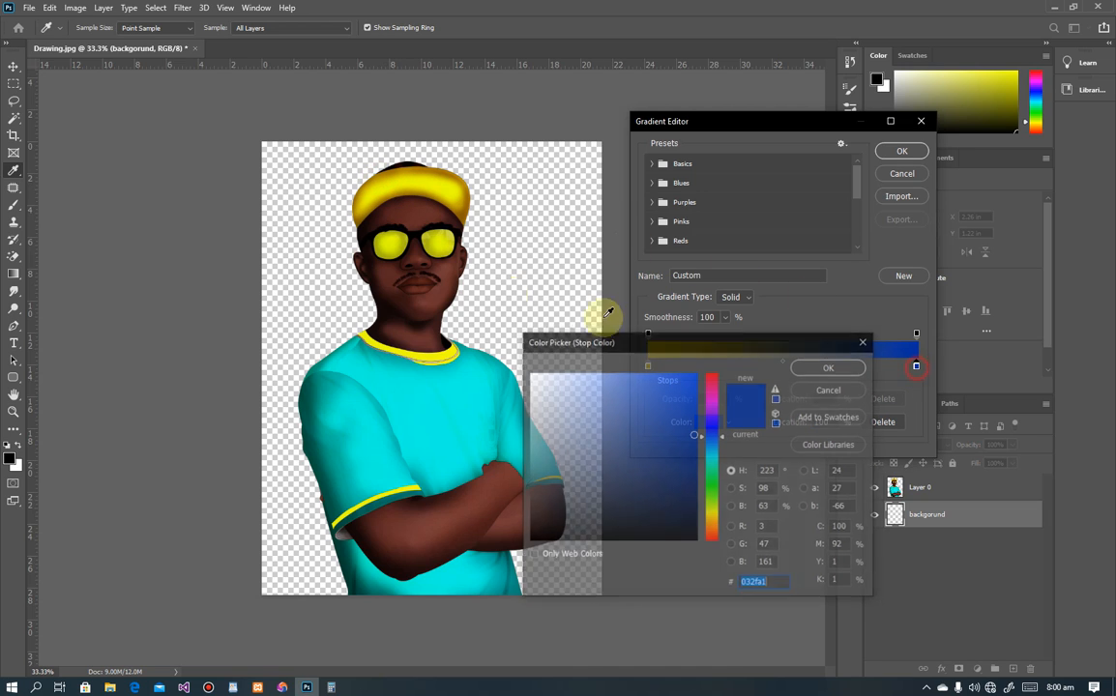
left_click(440, 184)
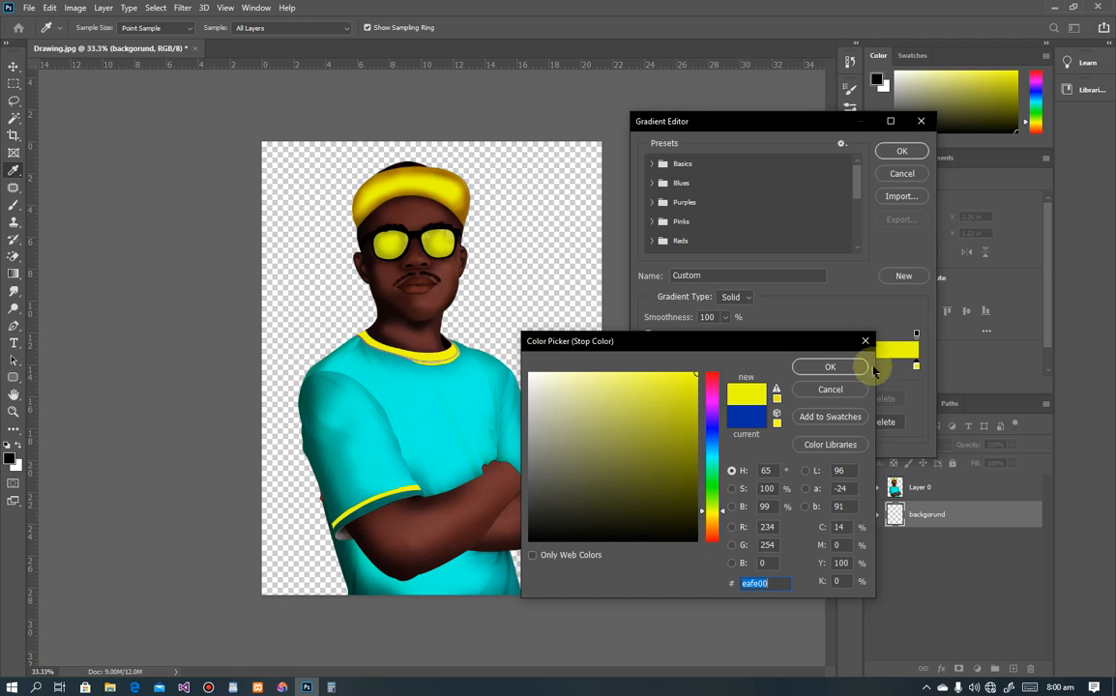
left_click(807, 368)
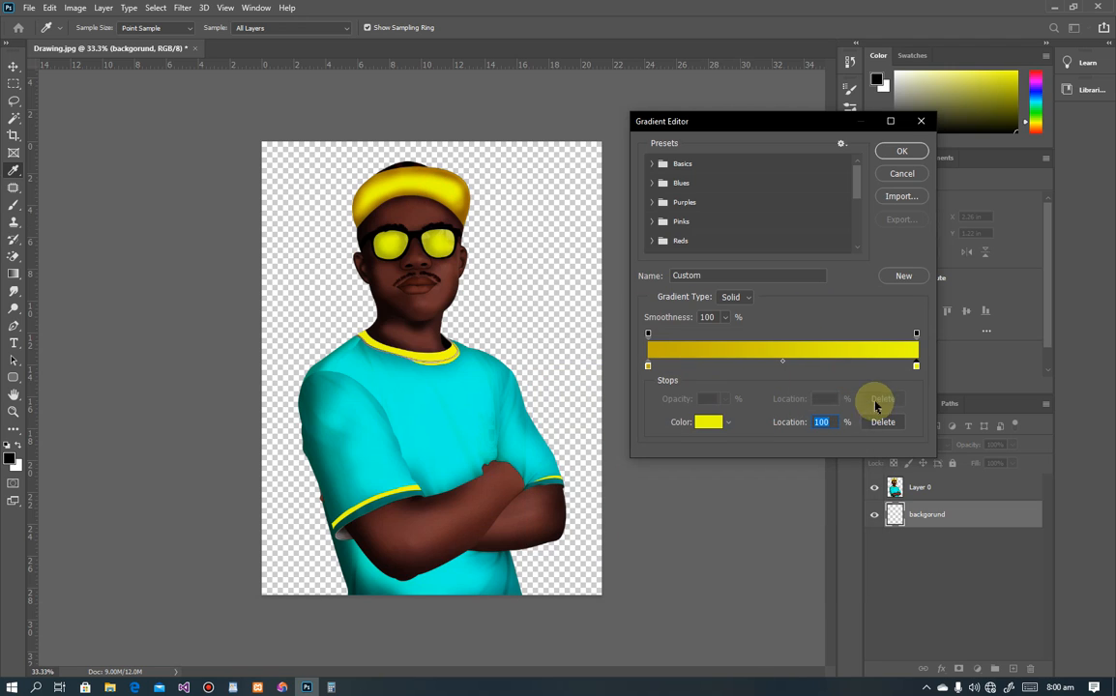
left_click(884, 152)
Step: Fill the backgorund layer with the yellow gradient, drawn from lower right to upper left
left_click_drag(421, 616, 427, 128)
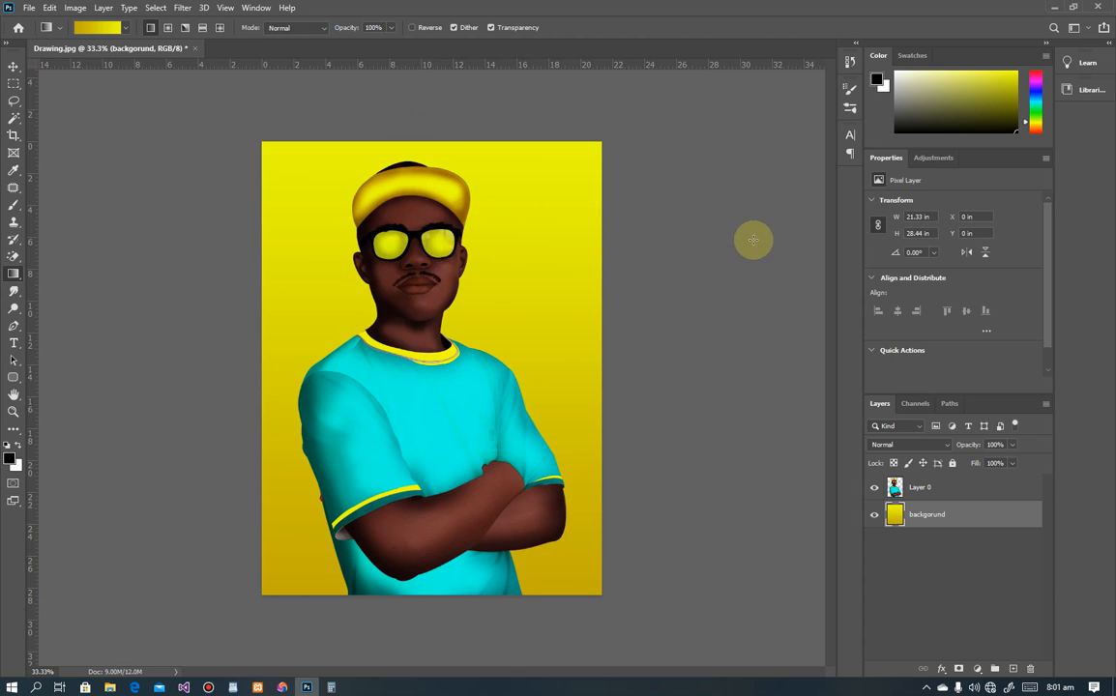
key("ctrl+z")
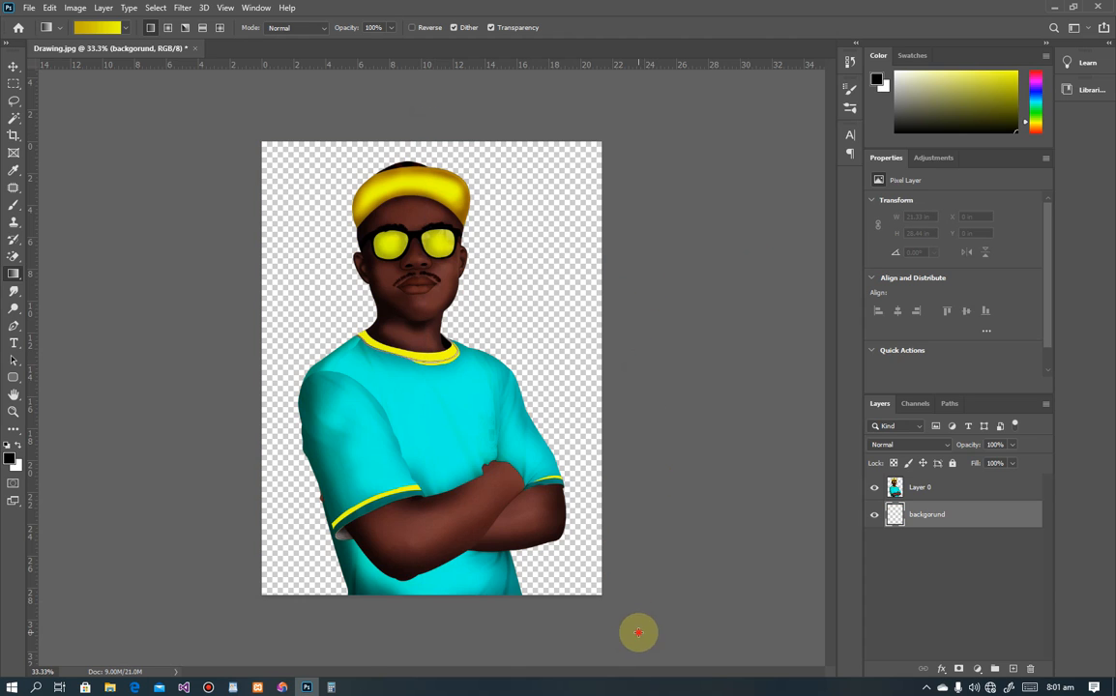
left_click_drag(637, 632, 266, 149)
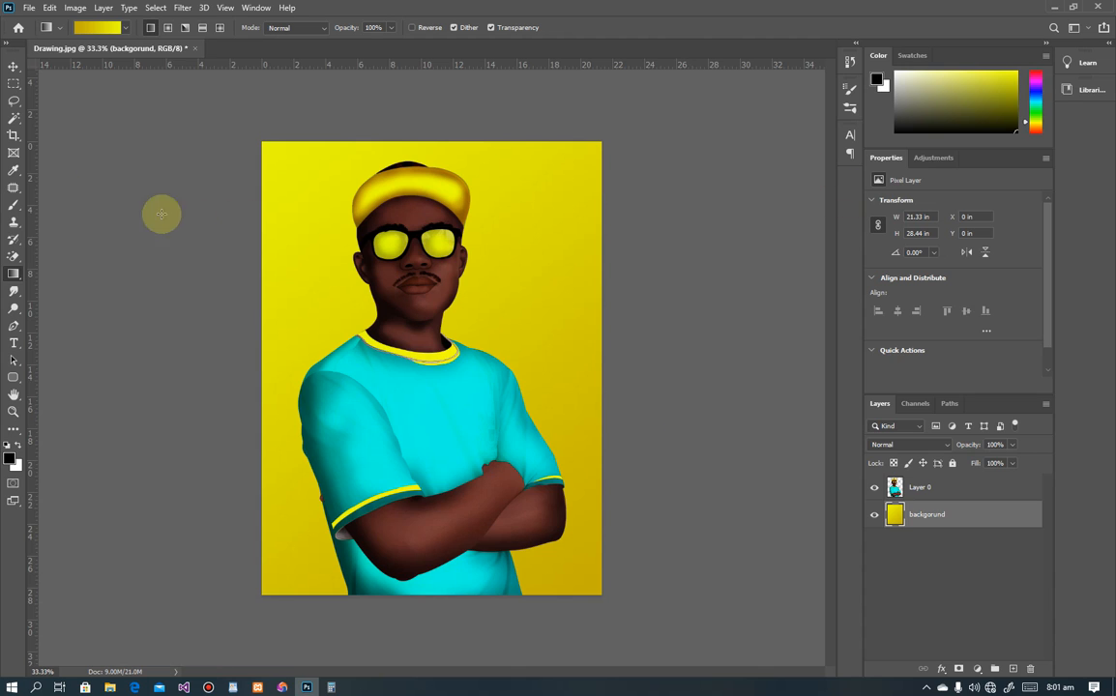
Step: Select the figure on Layer 0 and add an Outer Glow layer style
left_click(14, 66)
left_click(401, 263)
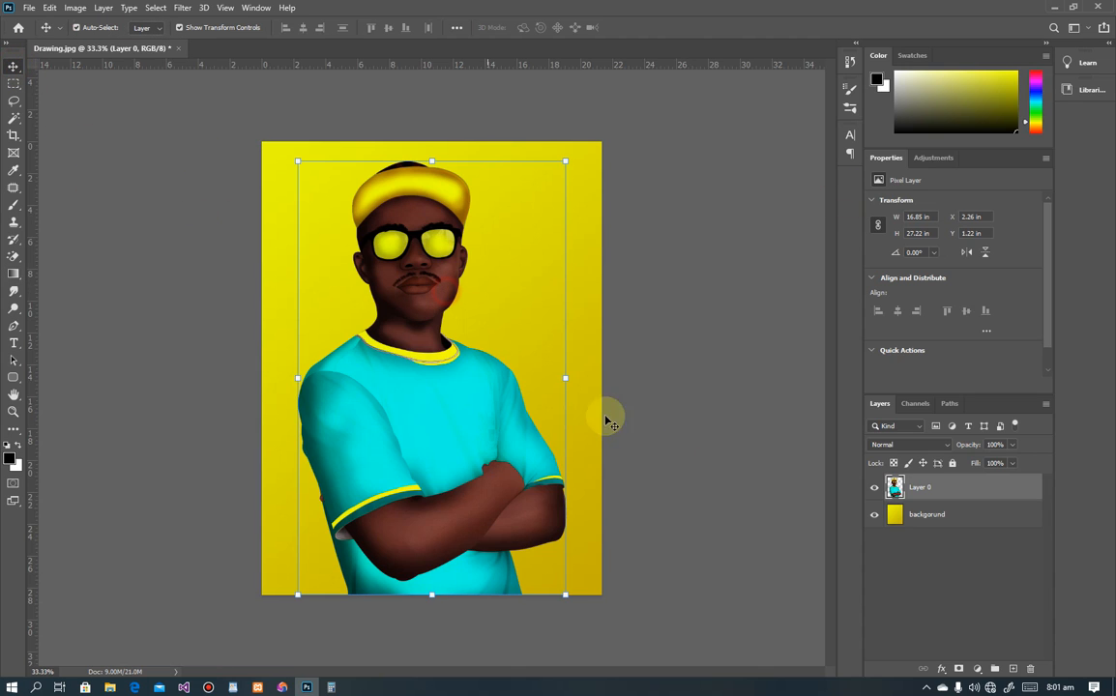
left_click(941, 667)
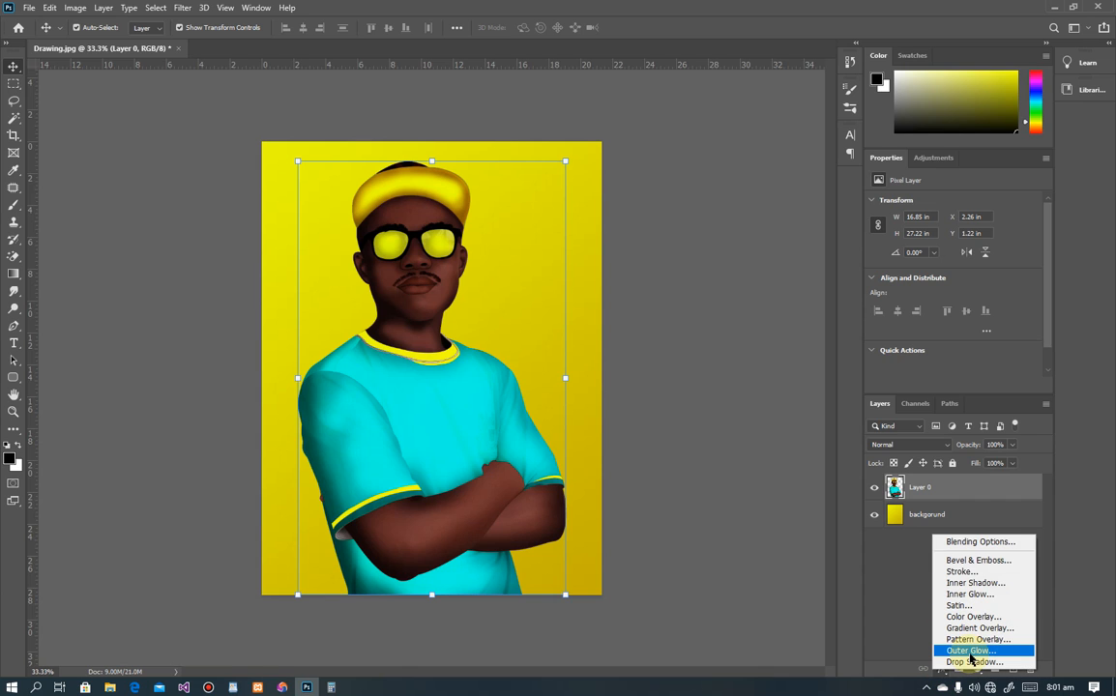
left_click(970, 650)
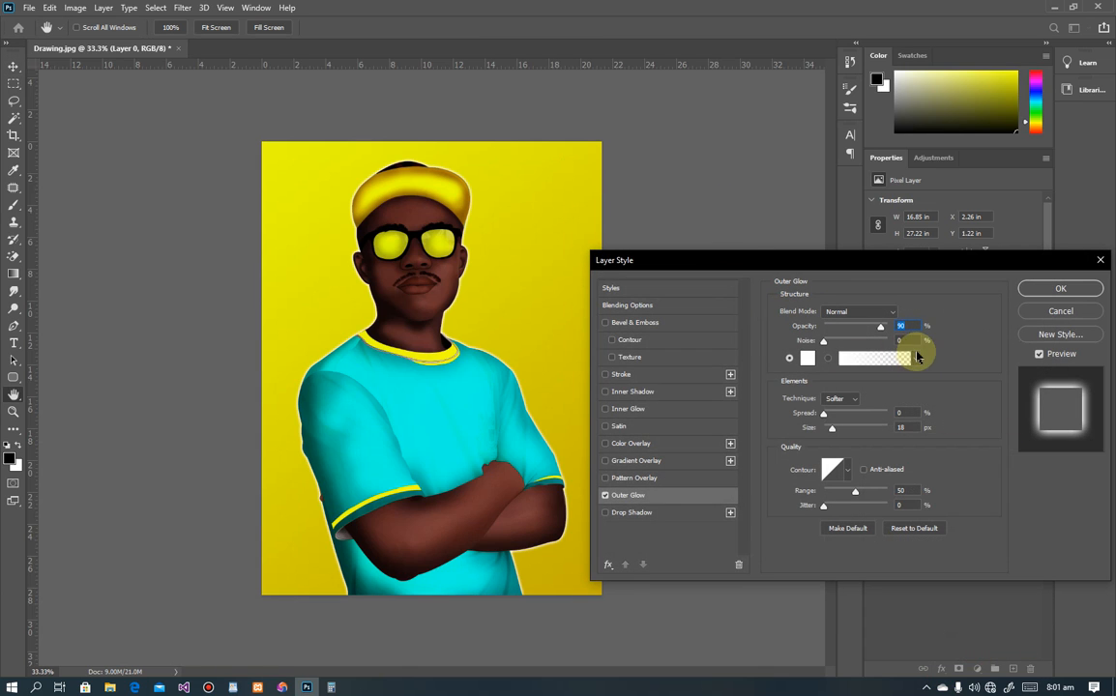
Step: Set the glow to white, size 40 px and spread 0, and apply it
left_click(808, 360)
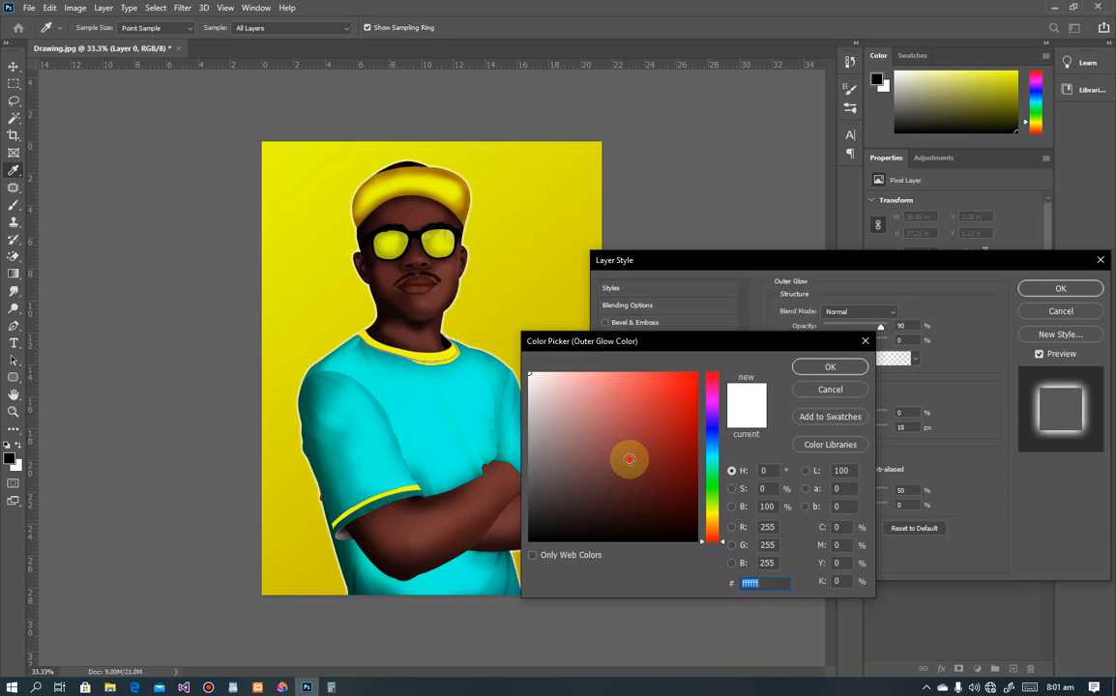
left_click_drag(628, 460, 779, 586)
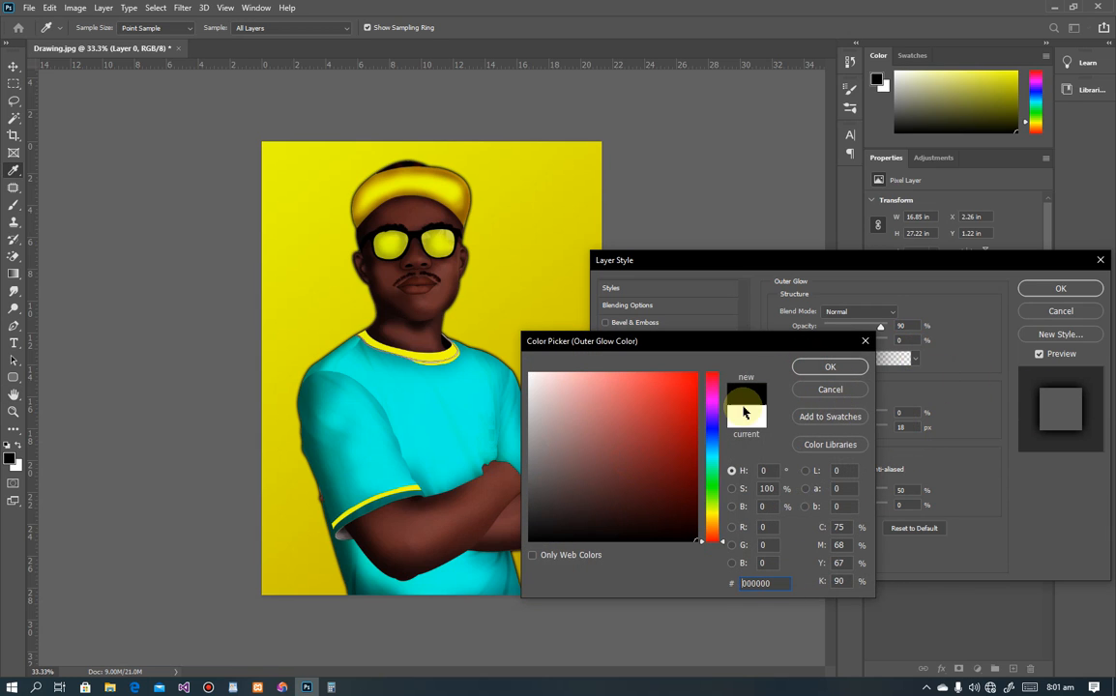
mouse_move(644, 416)
left_mouse_down()
mouse_move(481, 462)
mouse_move(554, 444)
mouse_move(528, 373)
left_mouse_up()
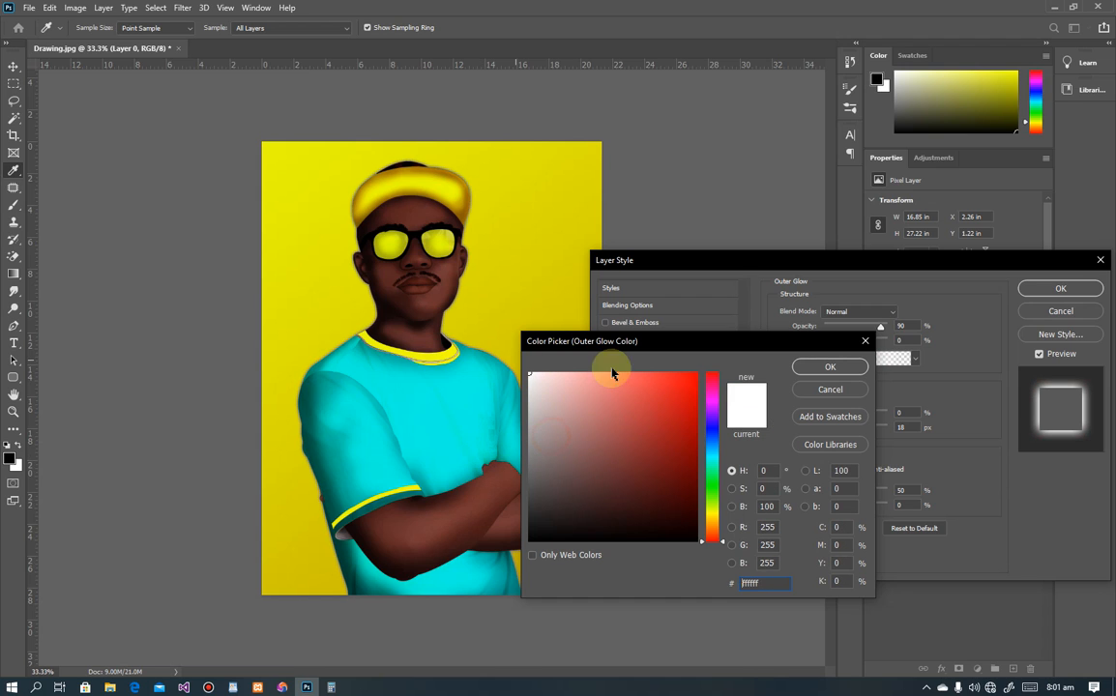
left_click(827, 368)
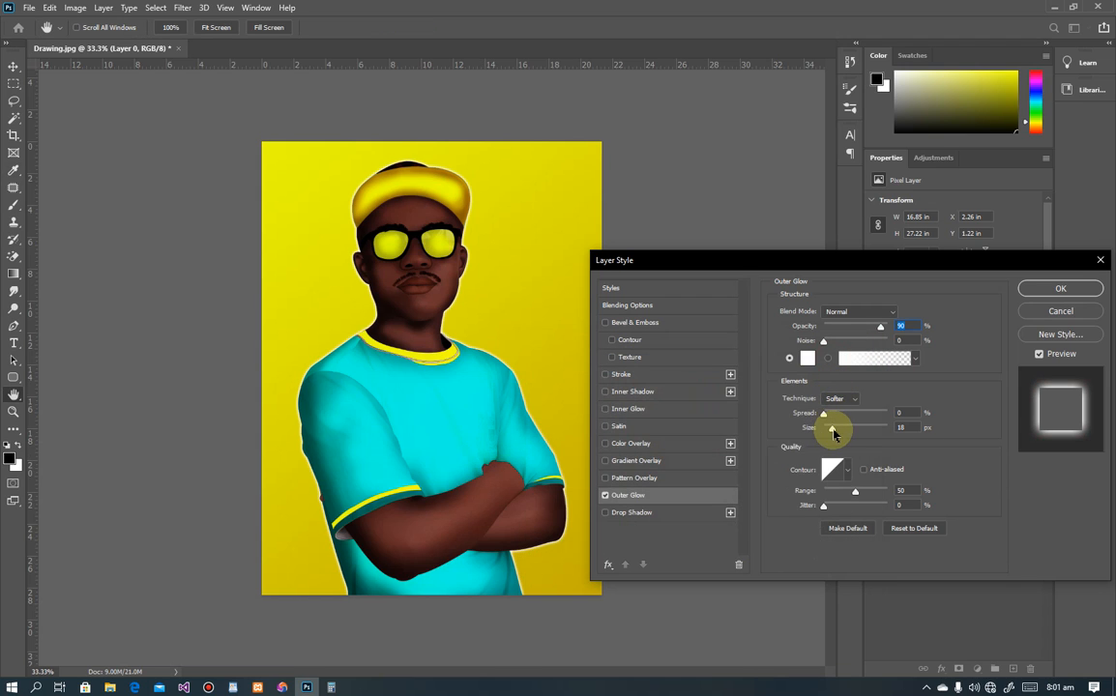
left_click_drag(833, 433, 781, 432)
left_click_drag(713, 441, 750, 428)
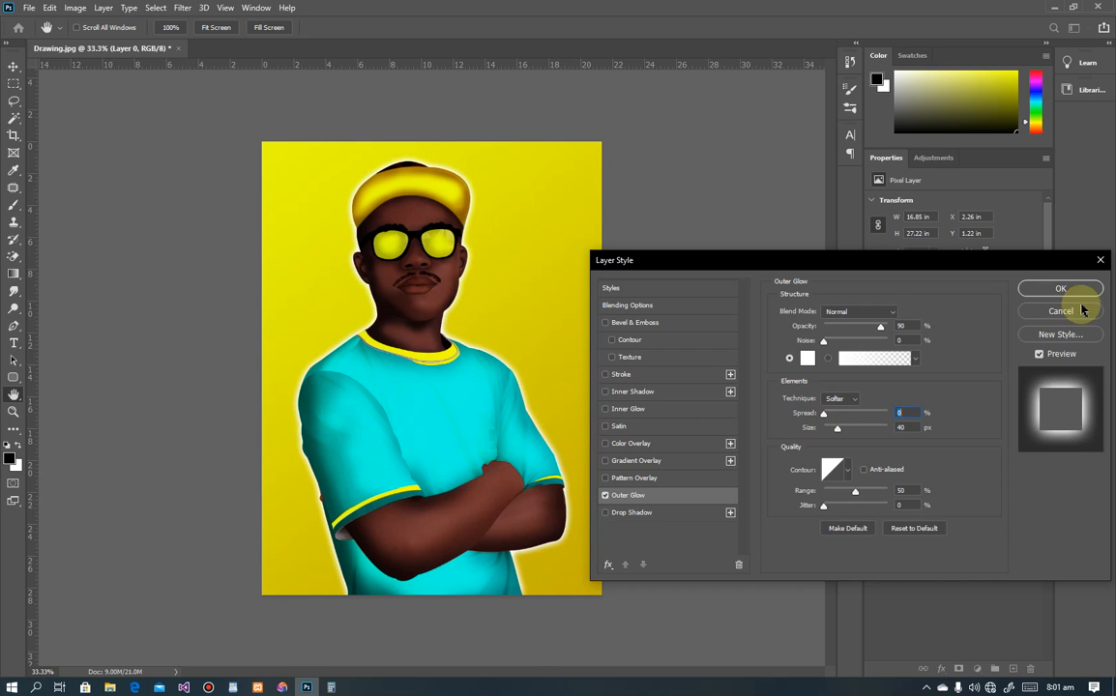
left_click(1060, 289)
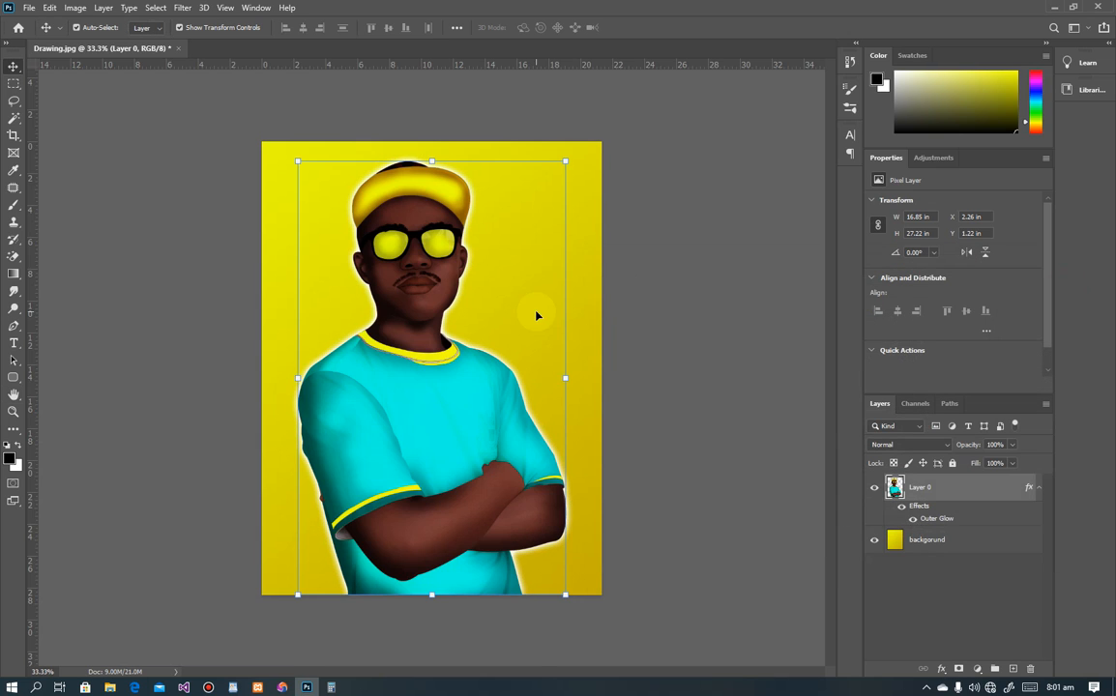
Step: Shift the man's layer about an inch to the left
left_click(133, 259)
left_click_drag(441, 416, 426, 417)
left_click(564, 135)
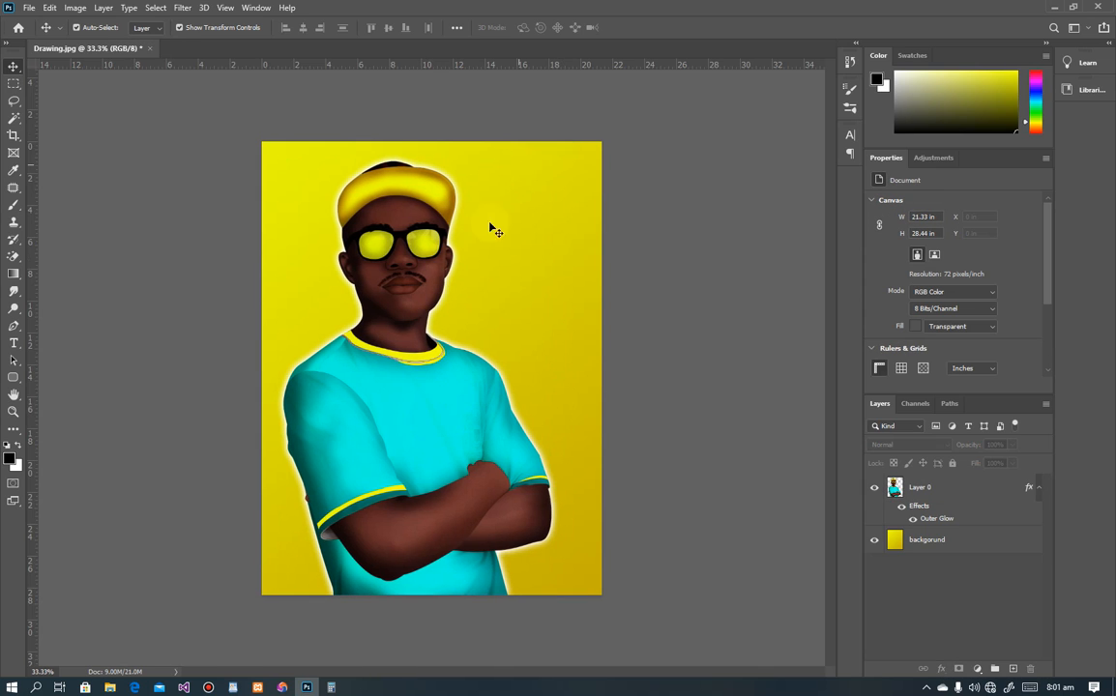
Step: Add black 'Art by' text beside the face, scaled up to 158.8 pt in Freestyle Script
left_click(14, 343)
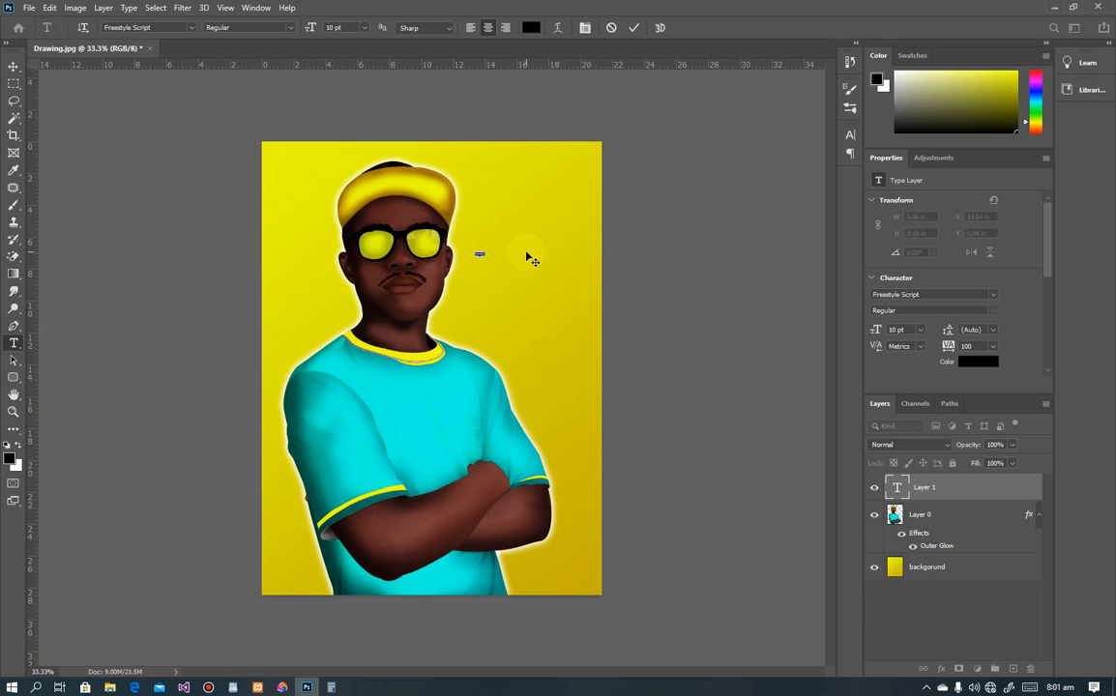
type("T")
left_click(14, 66)
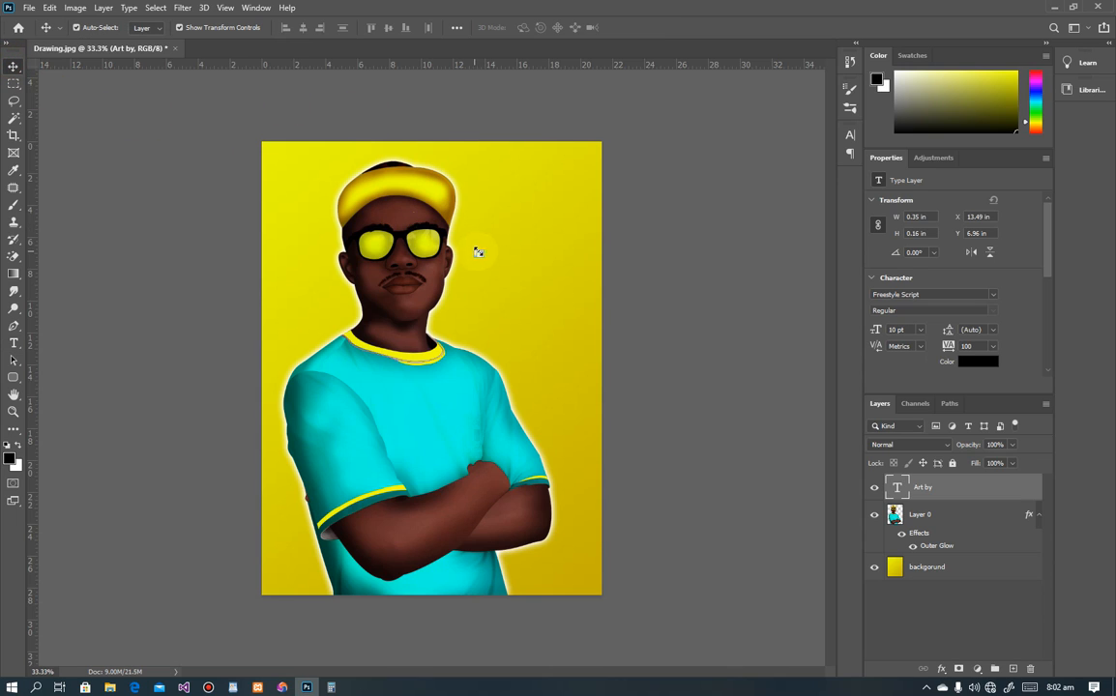
key("ctrl+t")
left_click_drag(488, 250, 539, 283)
key("Return")
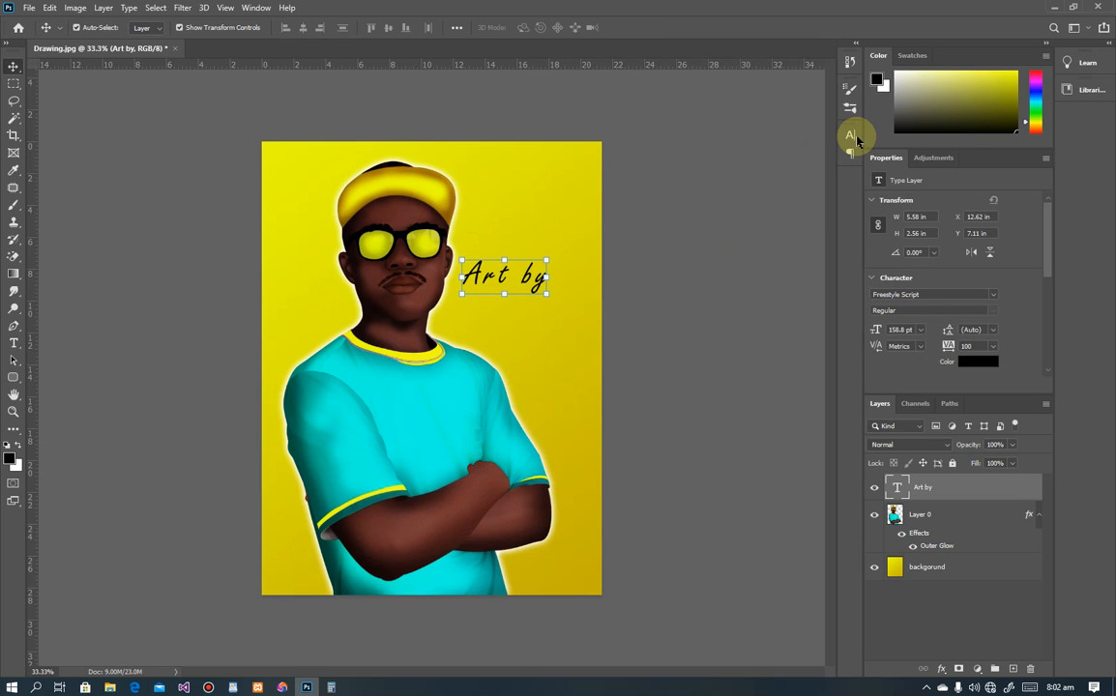
left_click(849, 136)
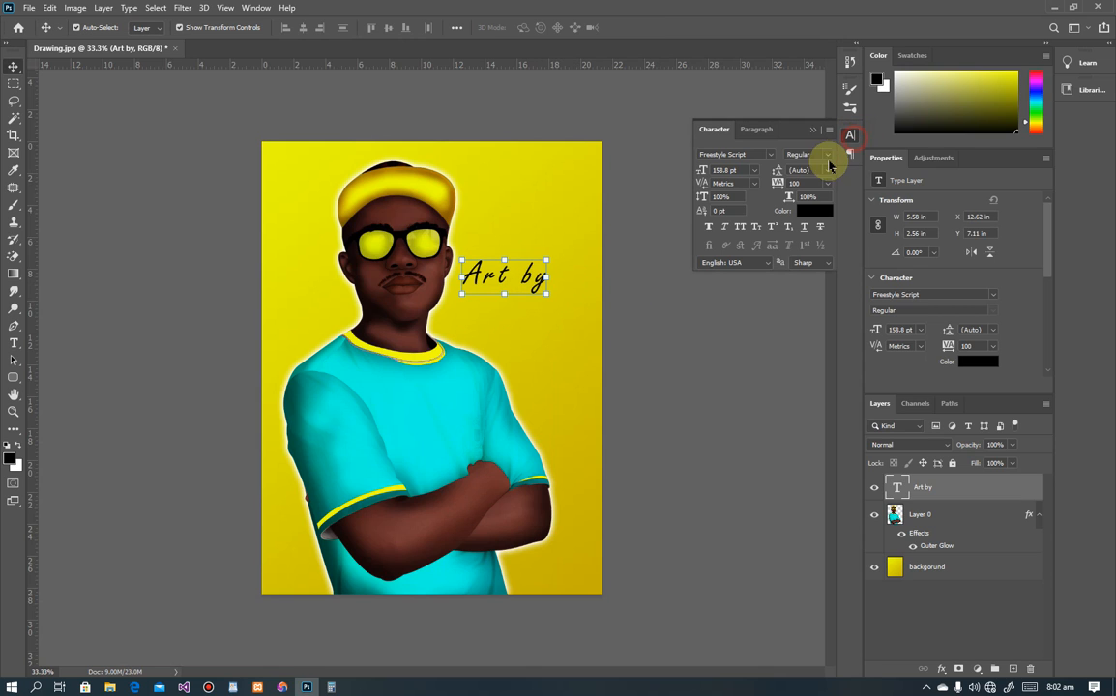
left_click(766, 155)
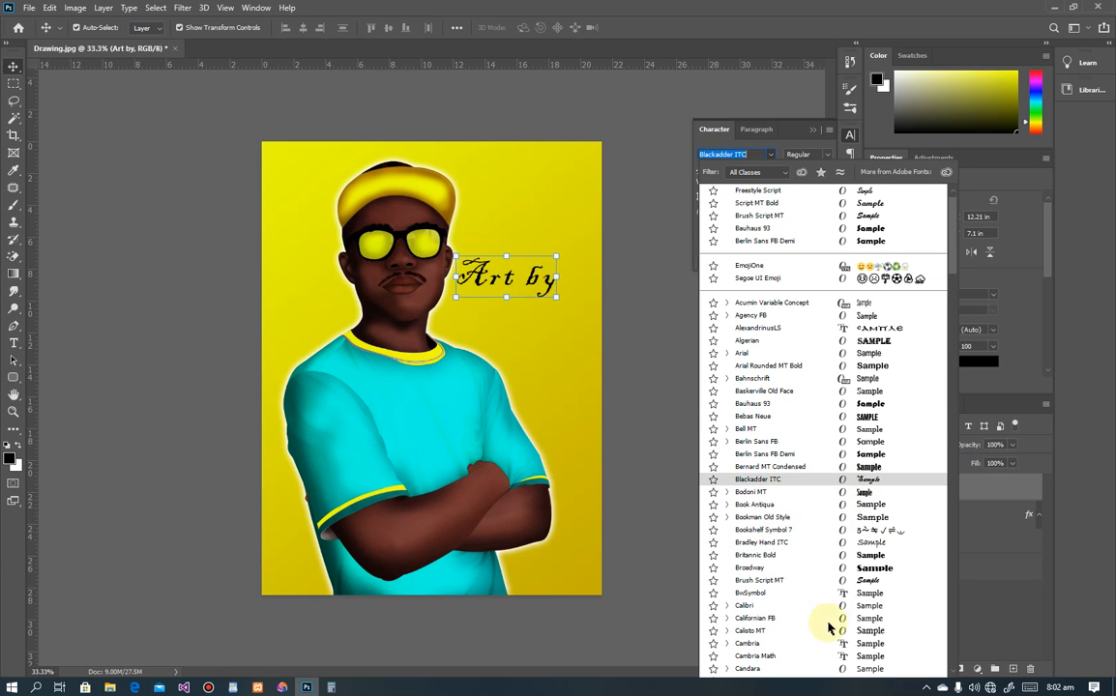
Step: Bring up the screen recorder window from the taskbar tray and minimize it
left_click(925, 688)
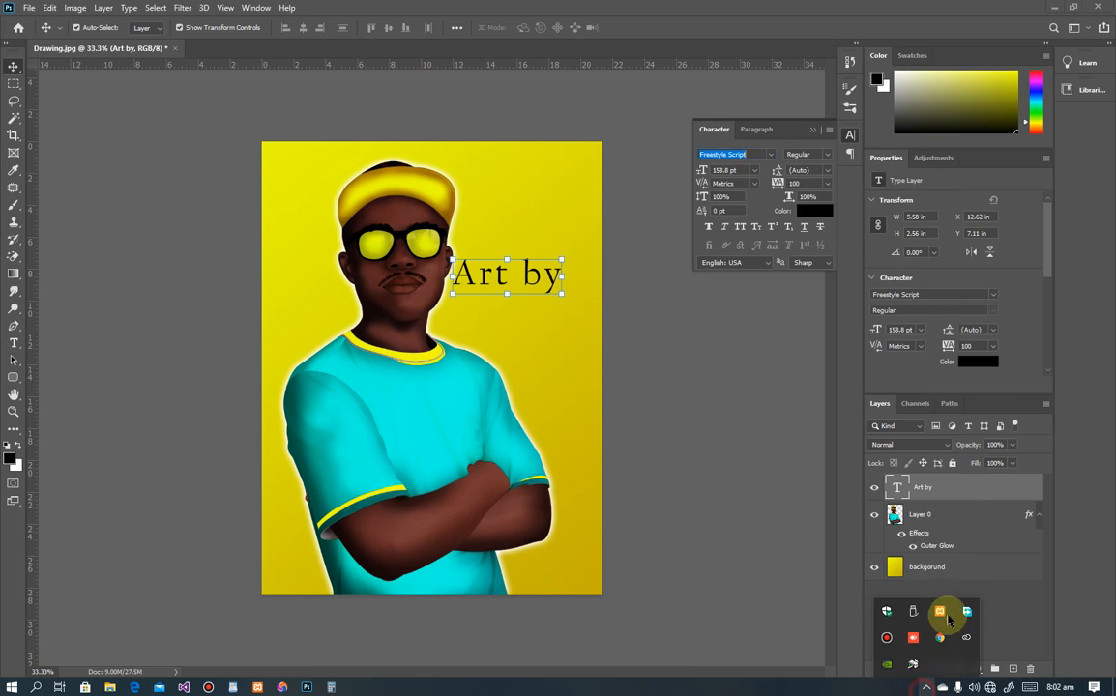
left_click(887, 636)
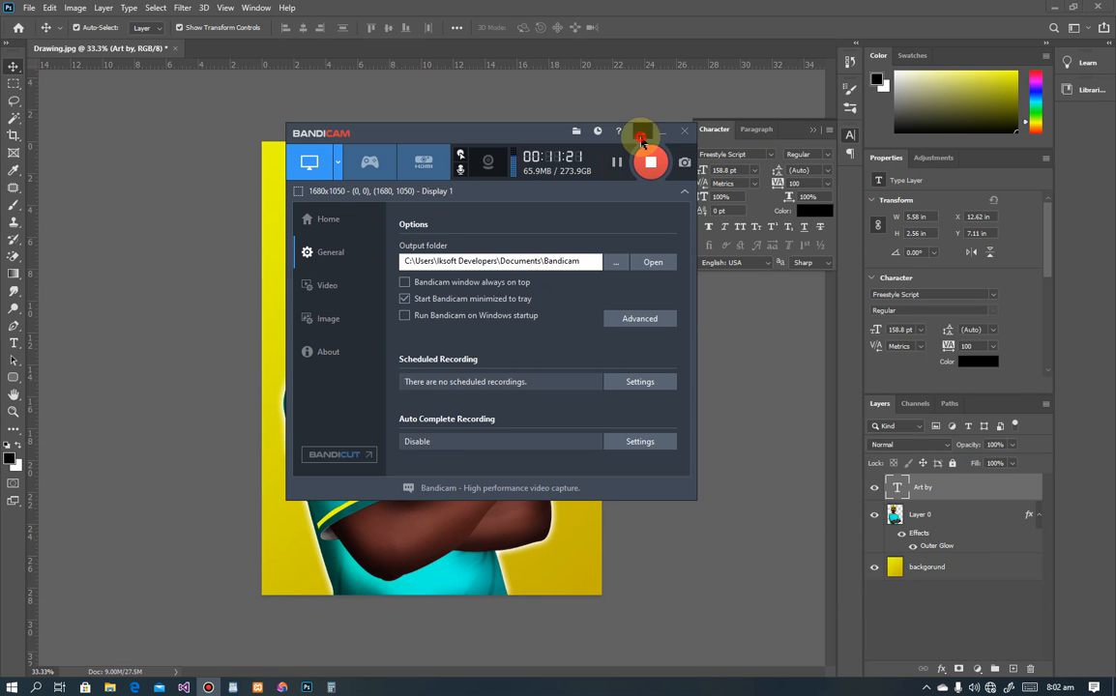
left_click(644, 133)
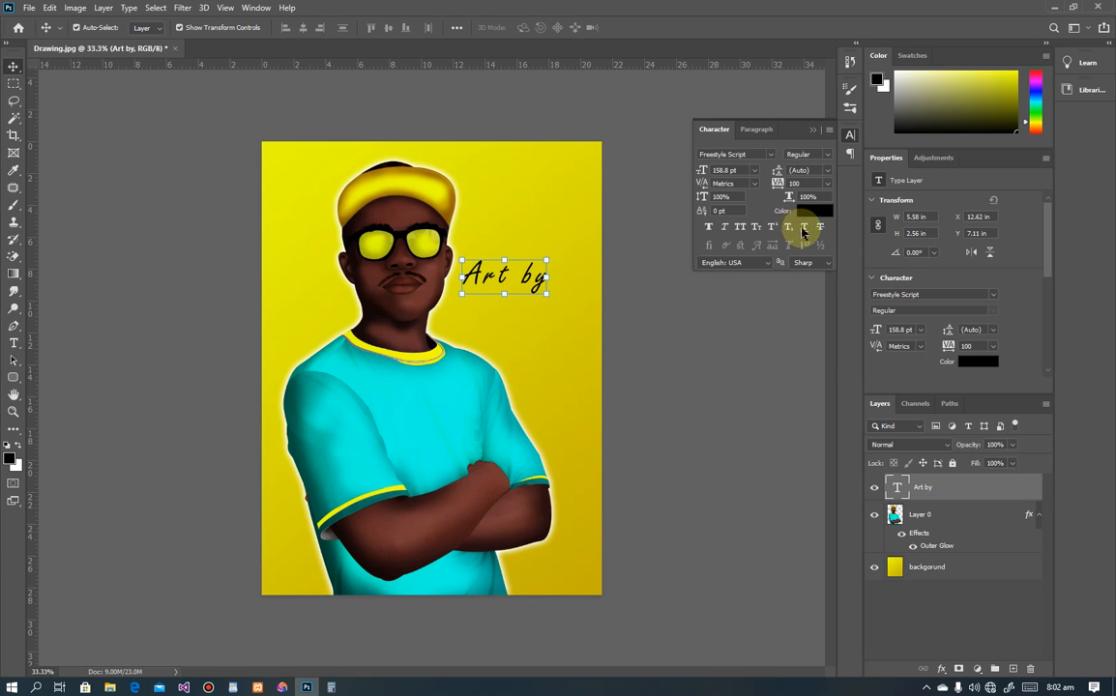
Step: Change the 'Art by' text colour to white
left_click(812, 210)
left_click_drag(660, 431, 517, 359)
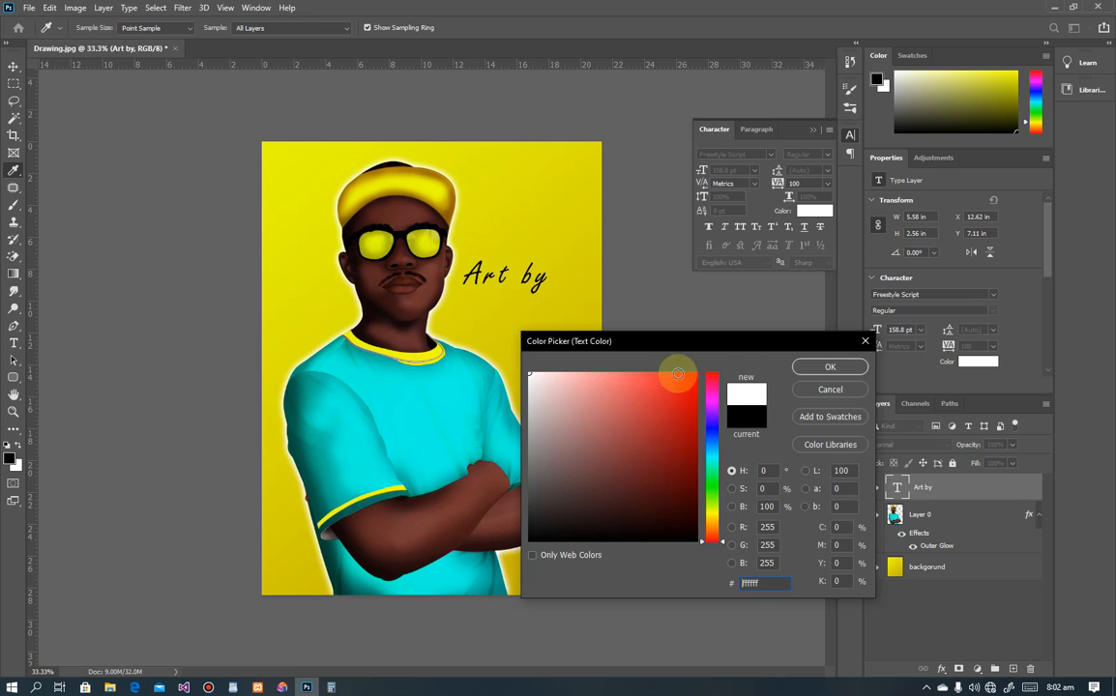
left_click(843, 364)
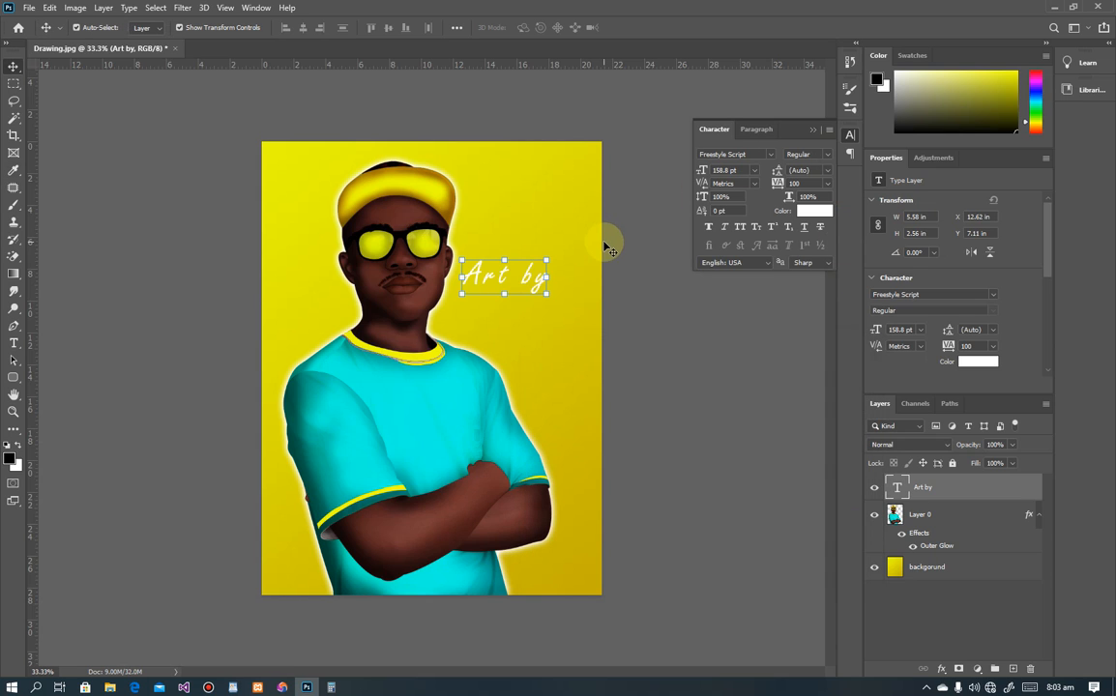
Step: Set the 'Art by' font to Edwardian Script ITC
left_click(769, 157)
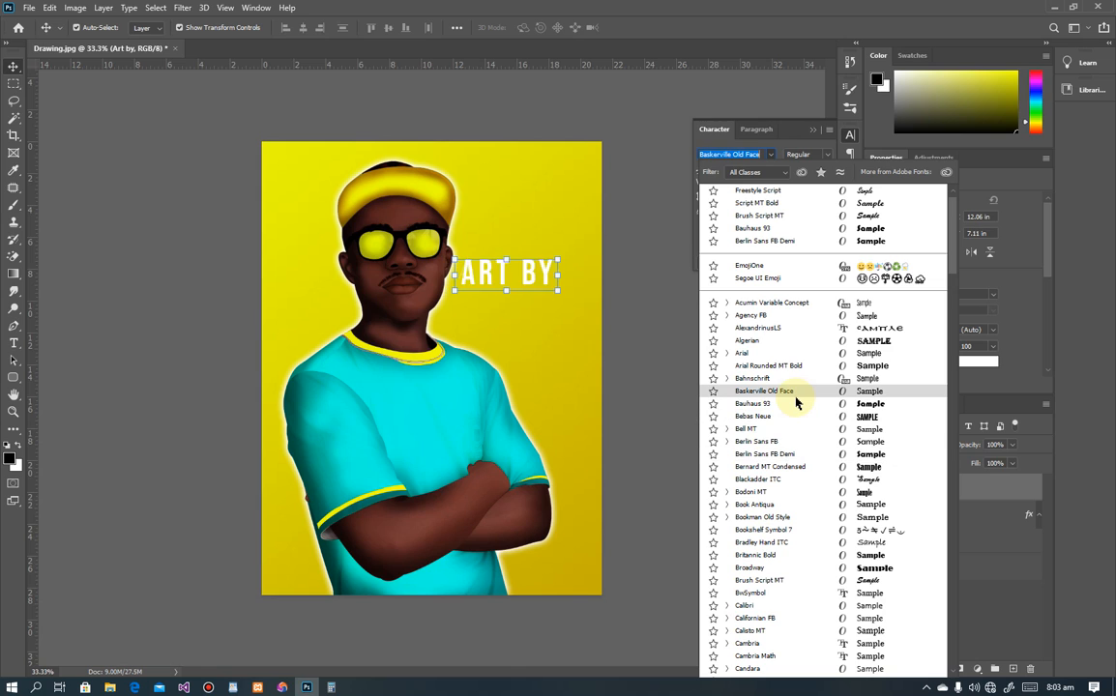
scroll(828, 566, "down", 4)
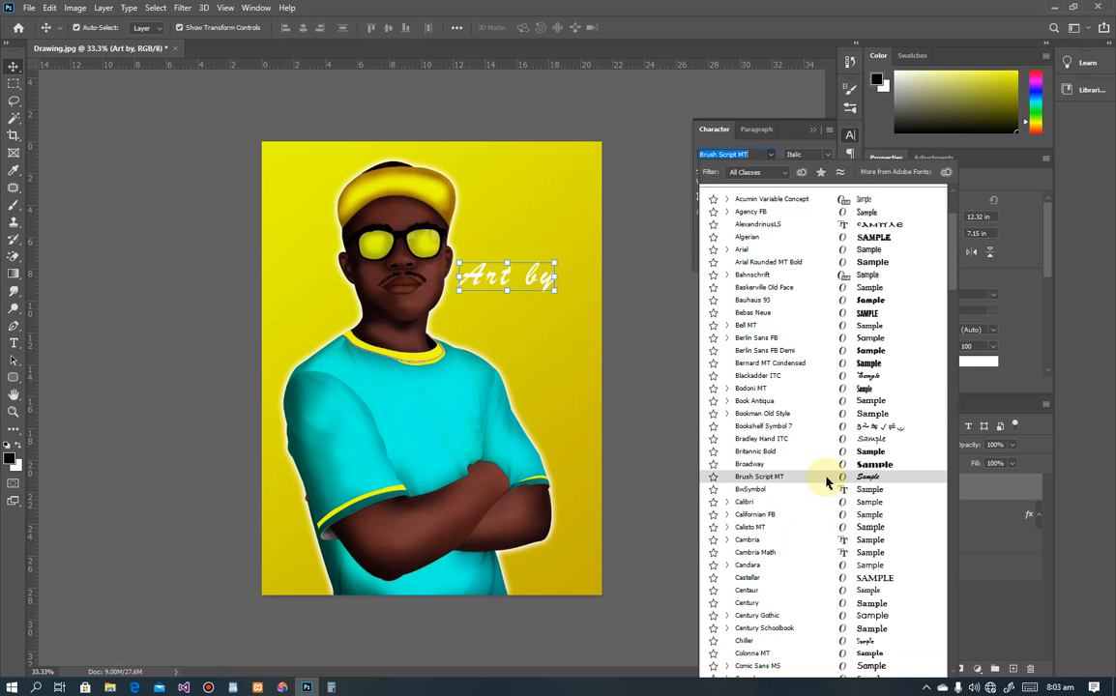
scroll(826, 483, "down", 10)
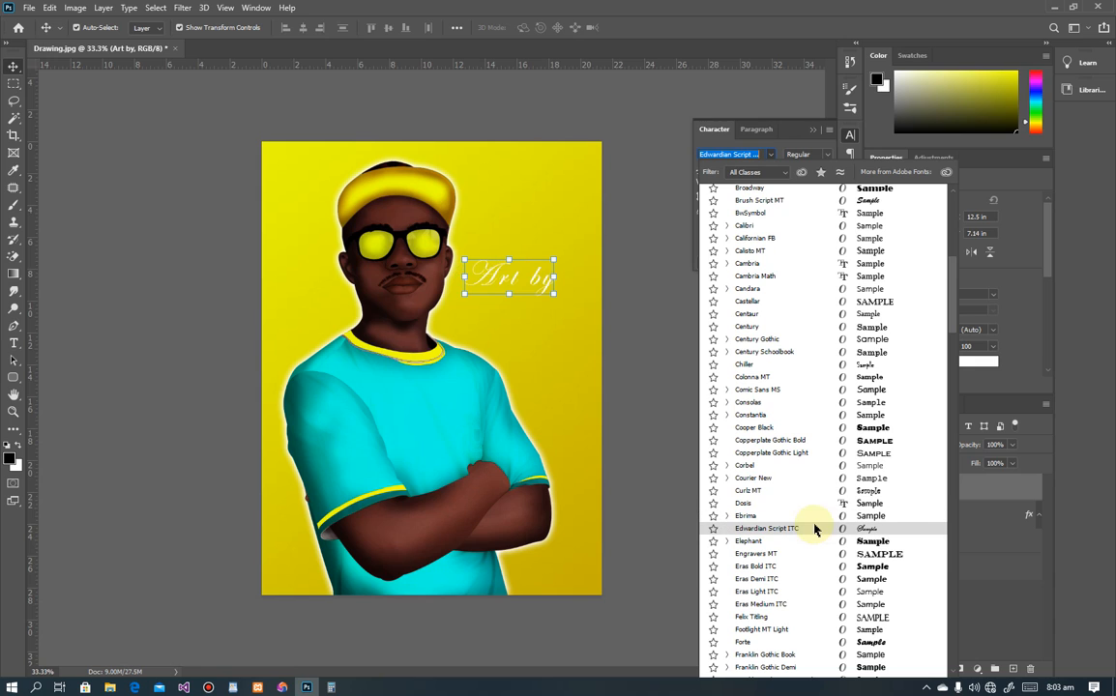
left_click(814, 529)
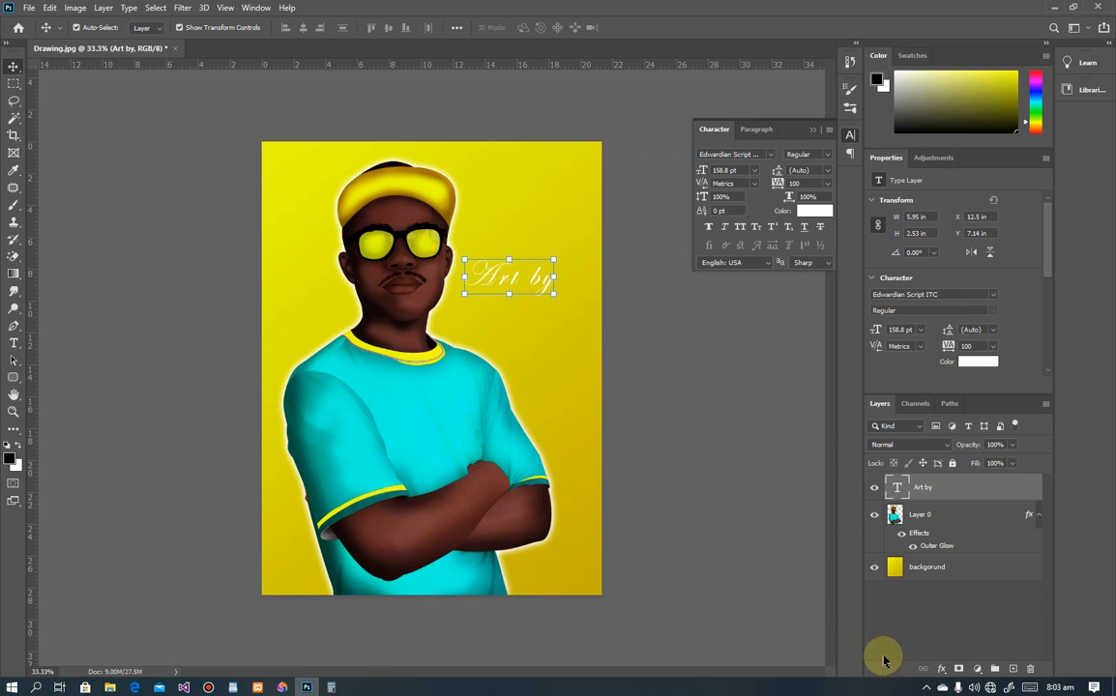
left_click(939, 668)
Step: Add a black Outer Glow layer effect to 'Art by'
left_click(957, 653)
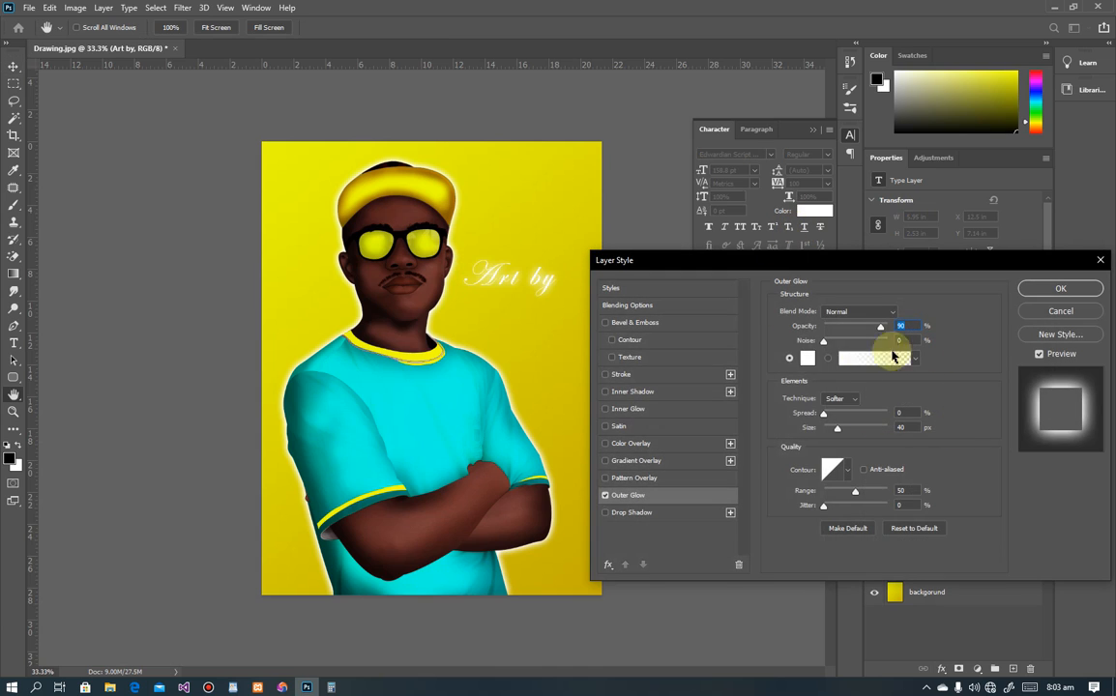
left_click(806, 358)
left_click_drag(640, 447, 752, 547)
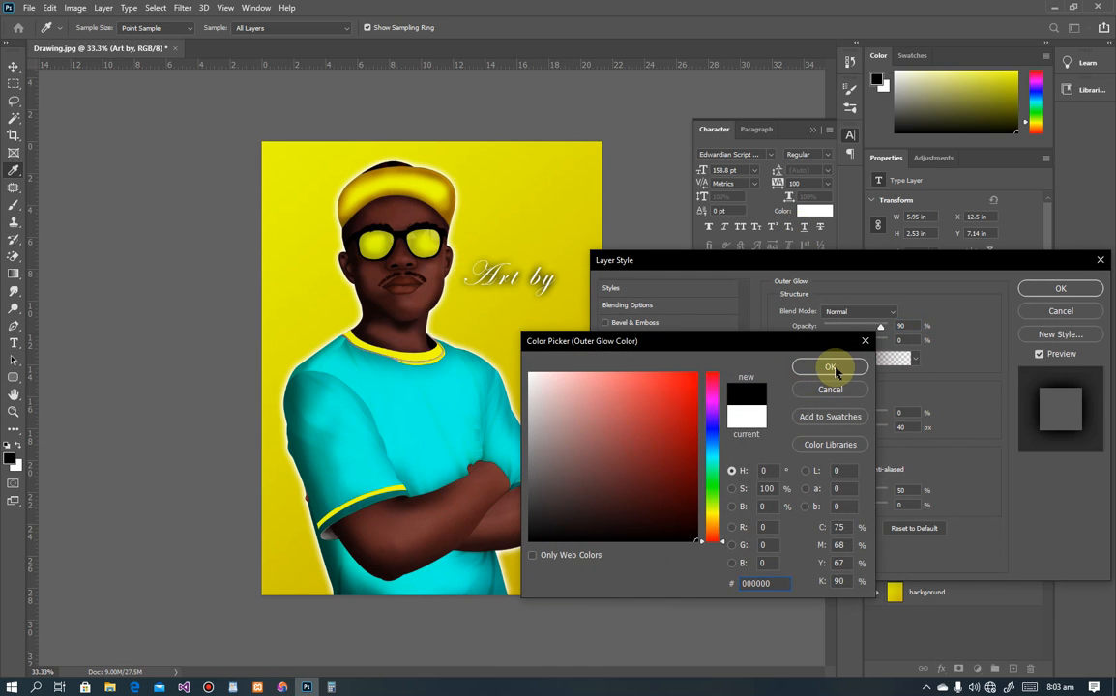
left_click(833, 368)
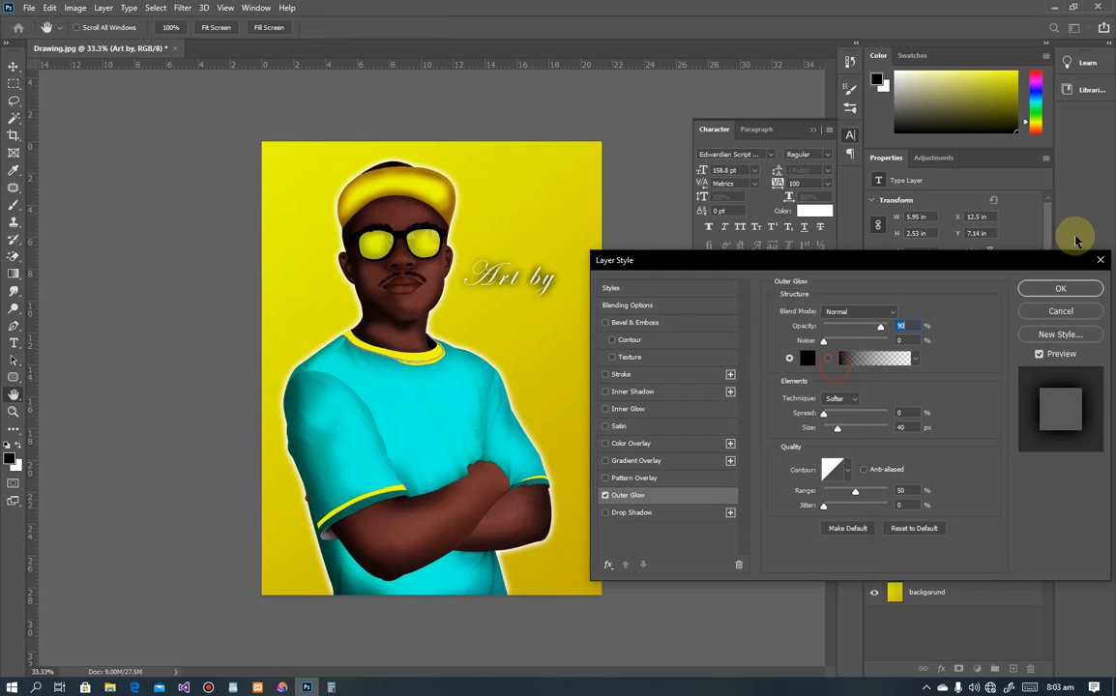
left_click(1081, 292)
Step: Raise the glow size to 13 px and Alt-drag a copy of 'Art by' just below
key("v")
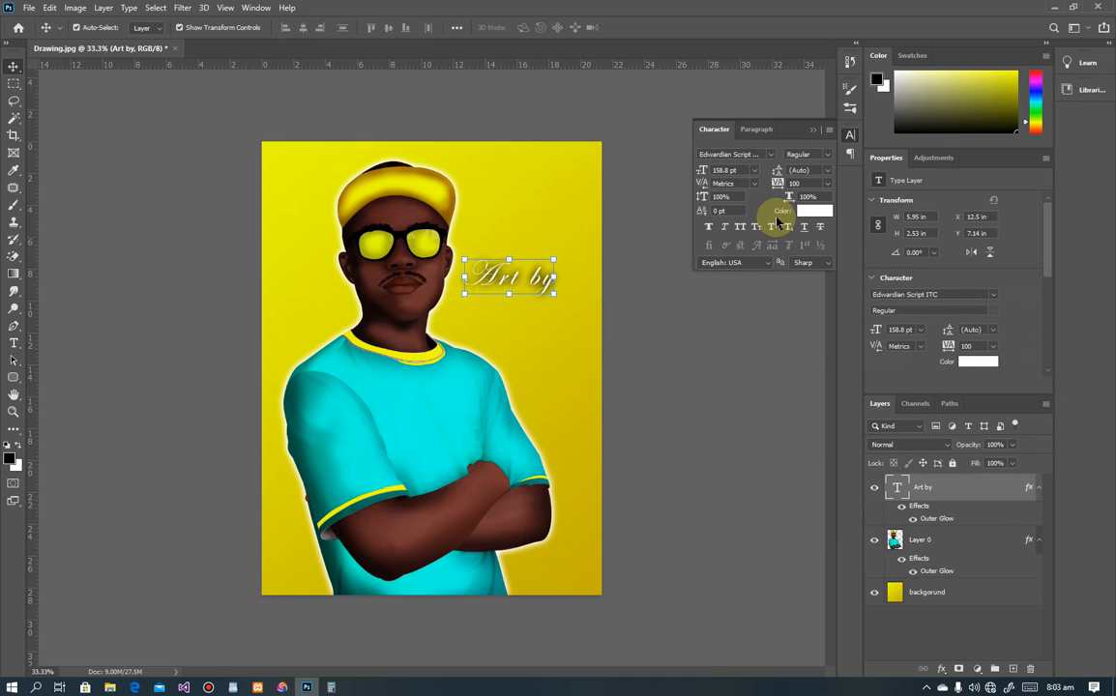
double_click(928, 522)
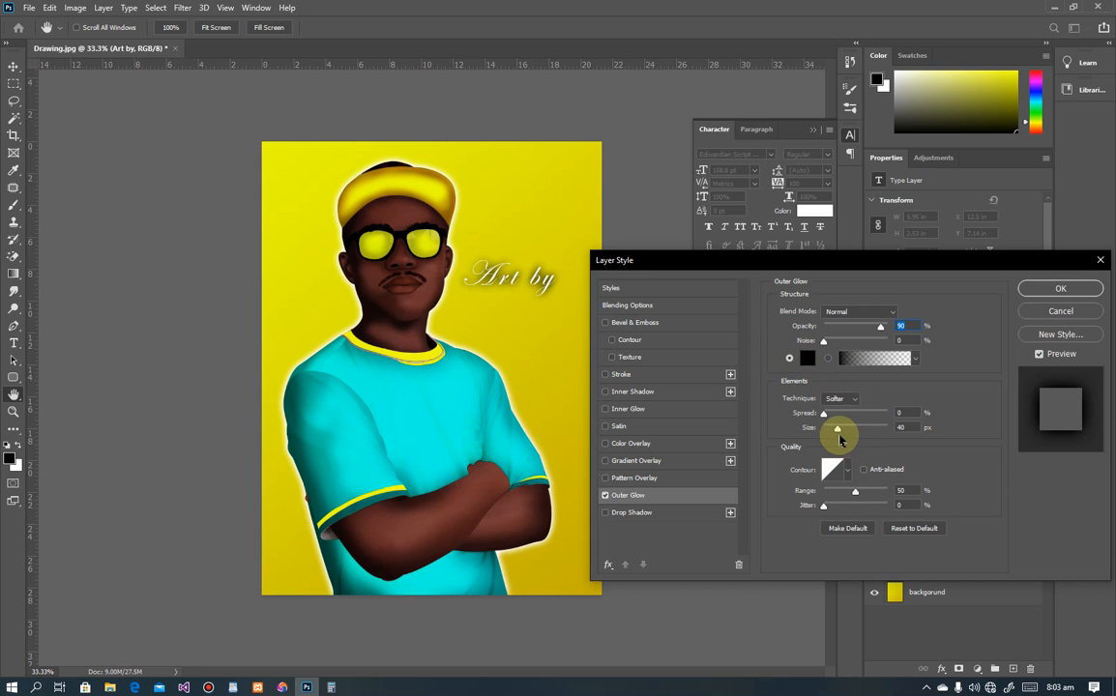
left_click(830, 430)
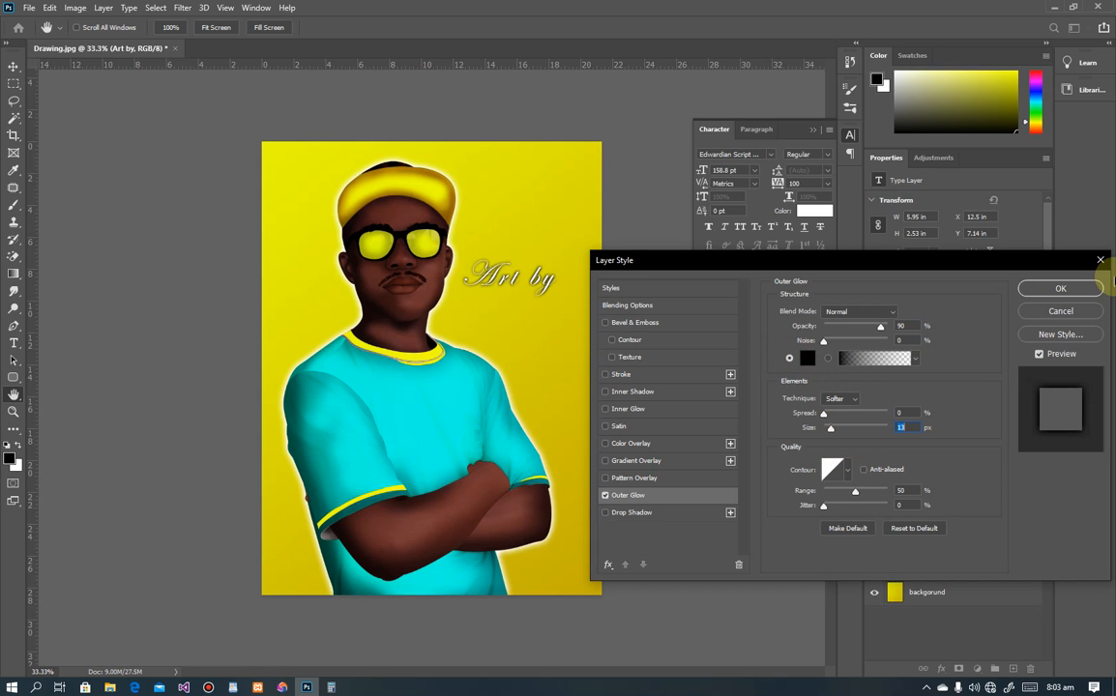
left_click(1060, 289)
key("v")
left_click_drag(532, 280, 530, 329)
Step: Retype the copy as 'Iksoft Original', scale it to 68% under 'Art by', and lower 'Art by'
double_click(531, 325)
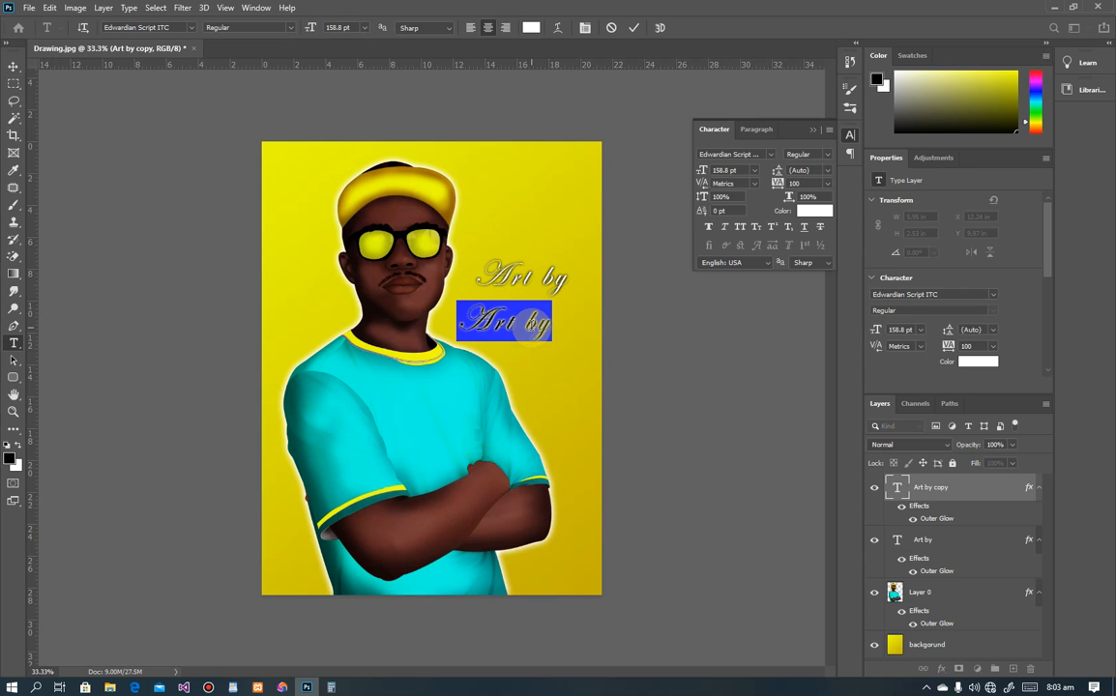
type("Is")
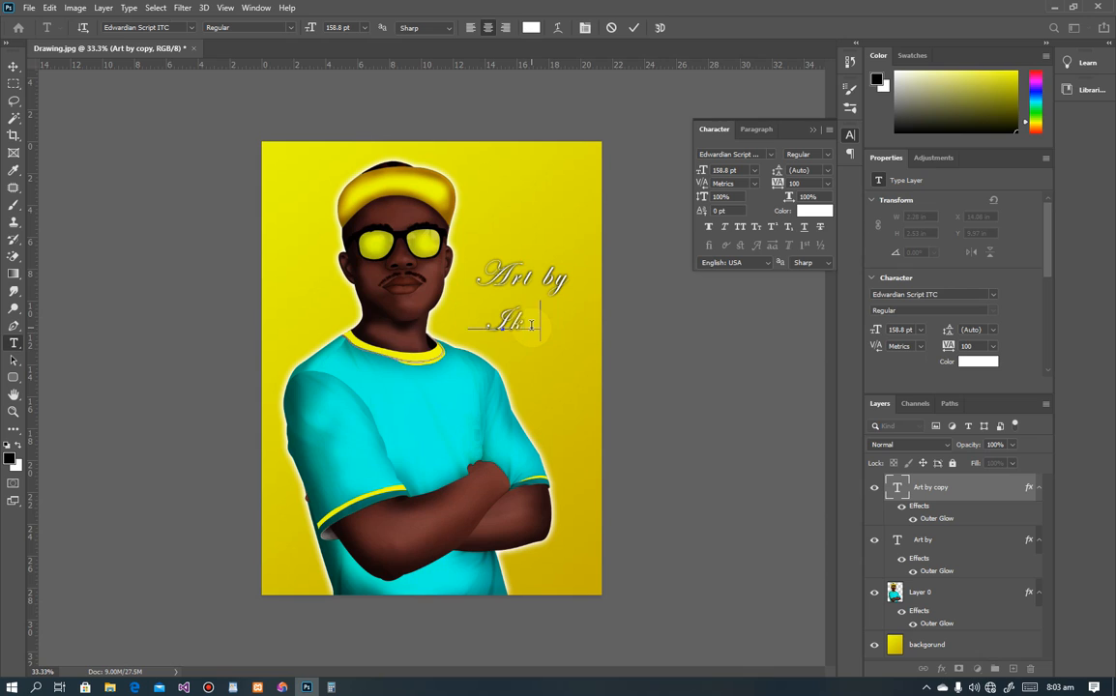
type("soft Origina")
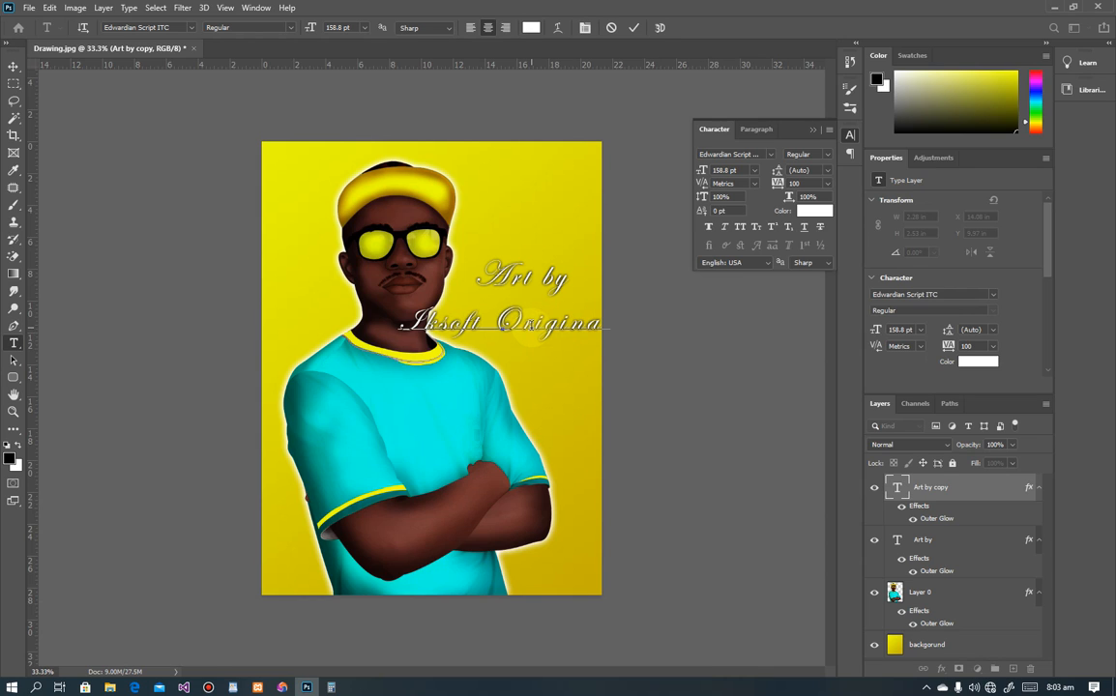
left_click(14, 66)
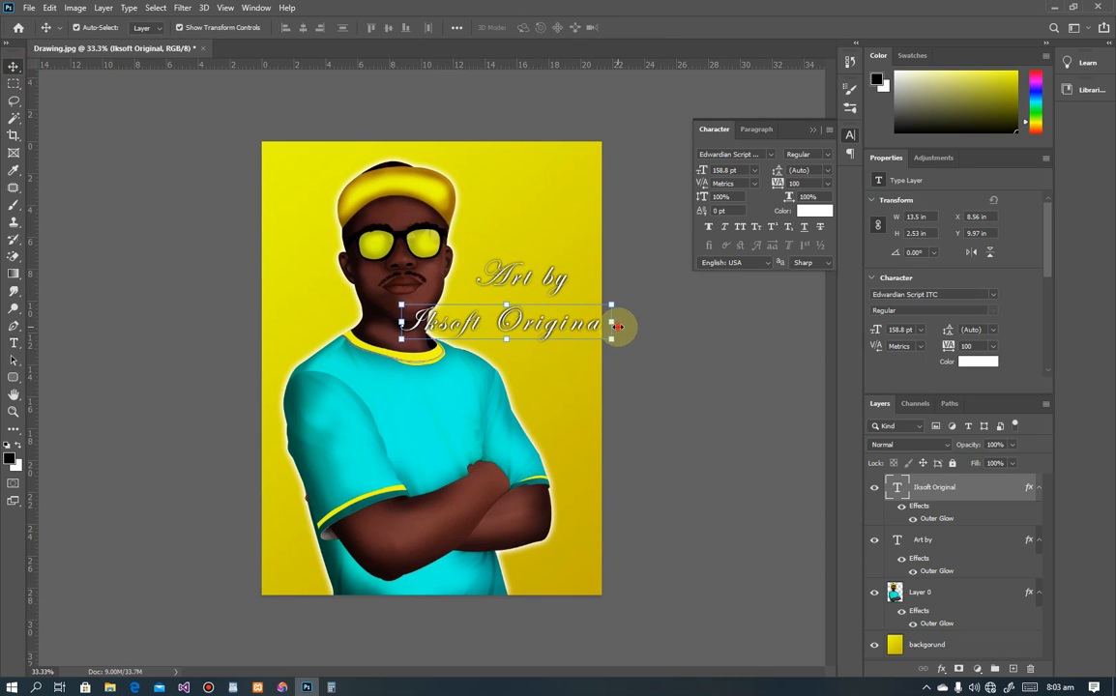
left_click_drag(613, 322, 544, 321)
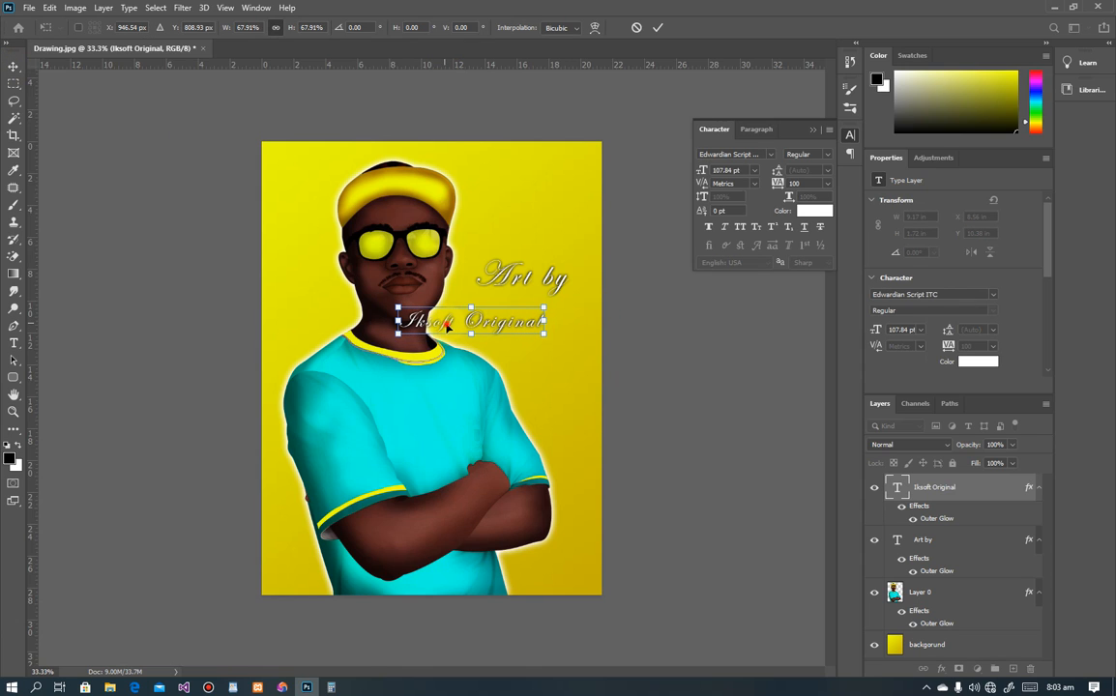
left_click_drag(446, 326, 489, 326)
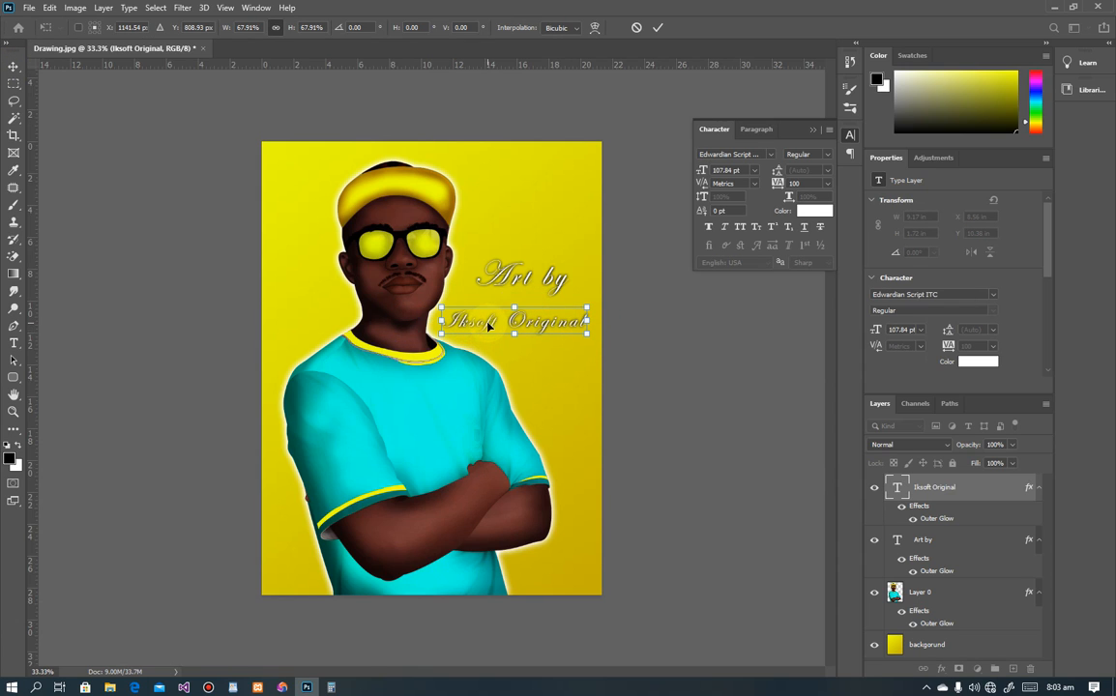
left_click(519, 278)
left_click_drag(520, 275, 514, 290)
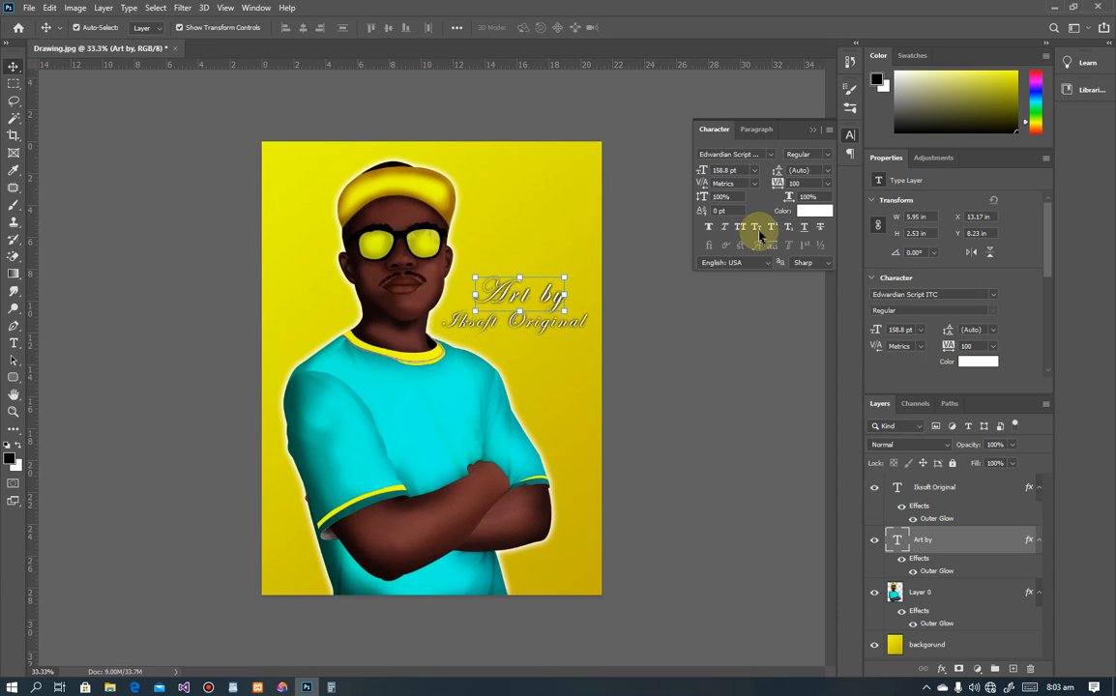
Step: Set the 'Art by' text colour to pure red ff0000
left_click(813, 211)
left_click(607, 452)
left_click_drag(739, 367, 808, 370)
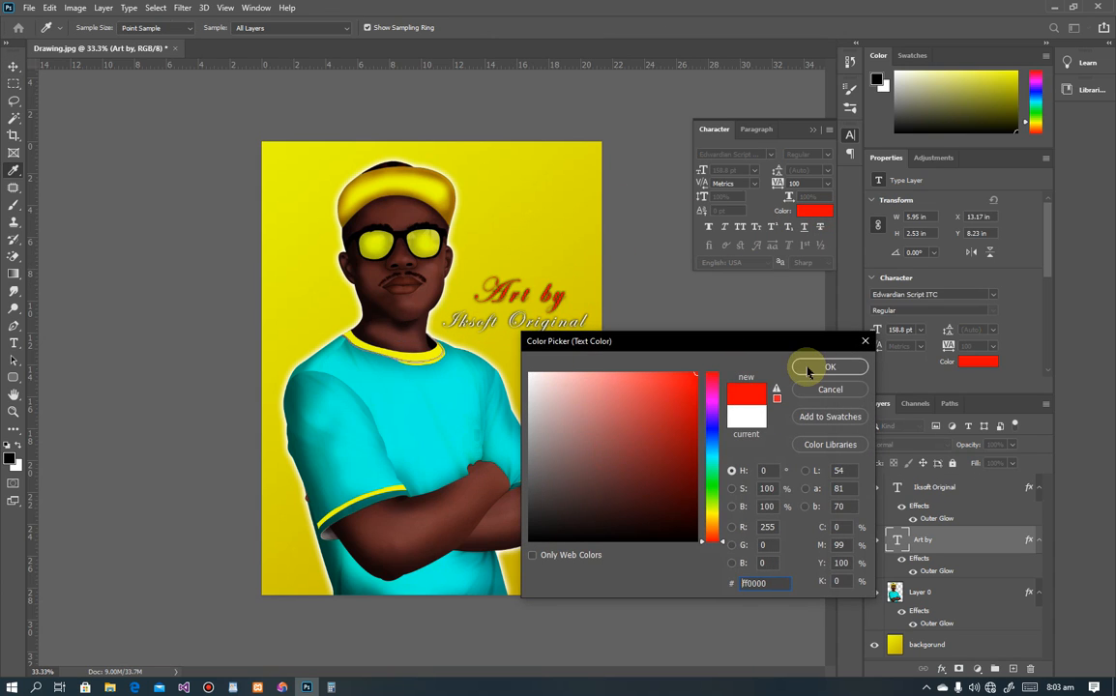
left_click(855, 367)
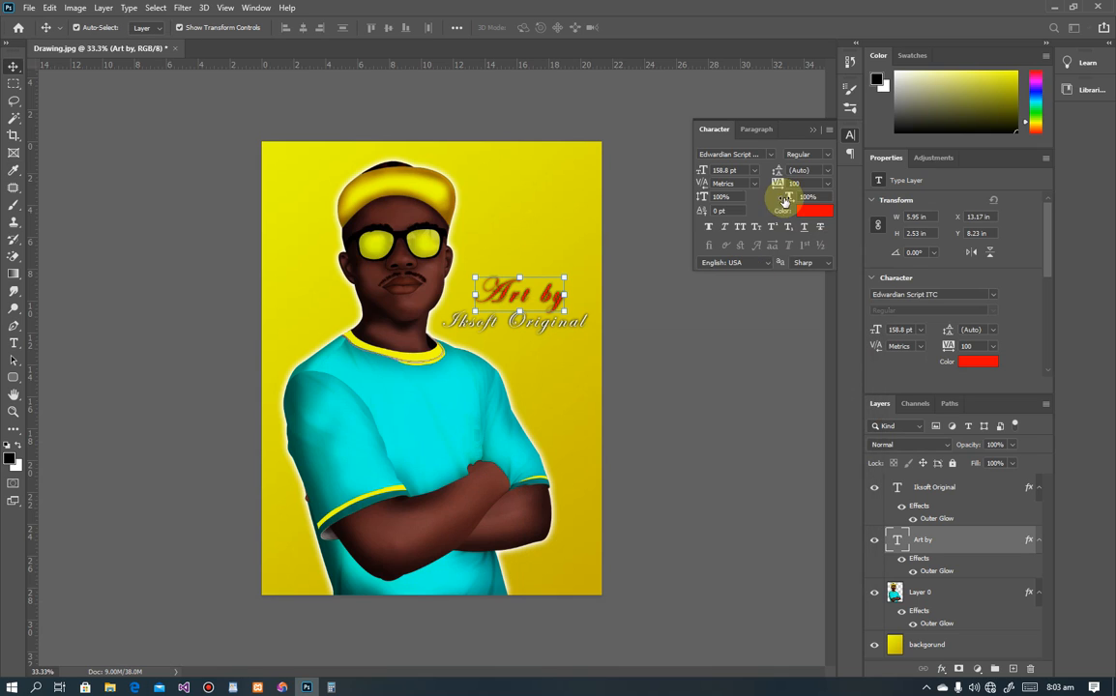
Step: Reopen the Outer Glow settings for 'Art by', keeping the glow colour black
left_click(941, 668)
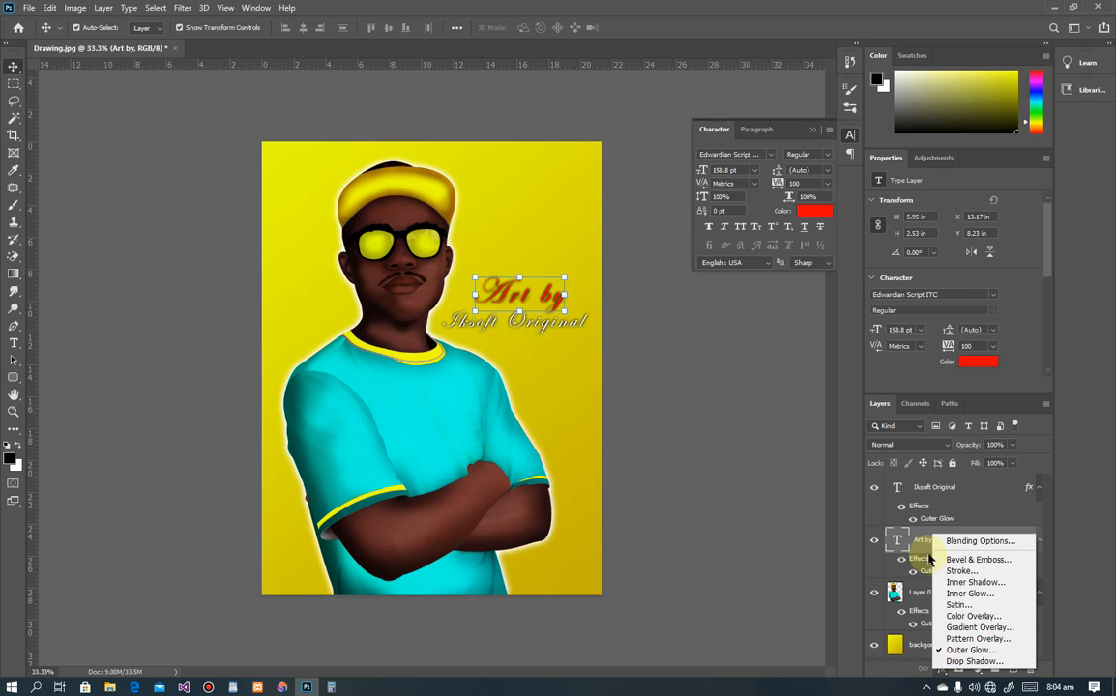
left_click(924, 576)
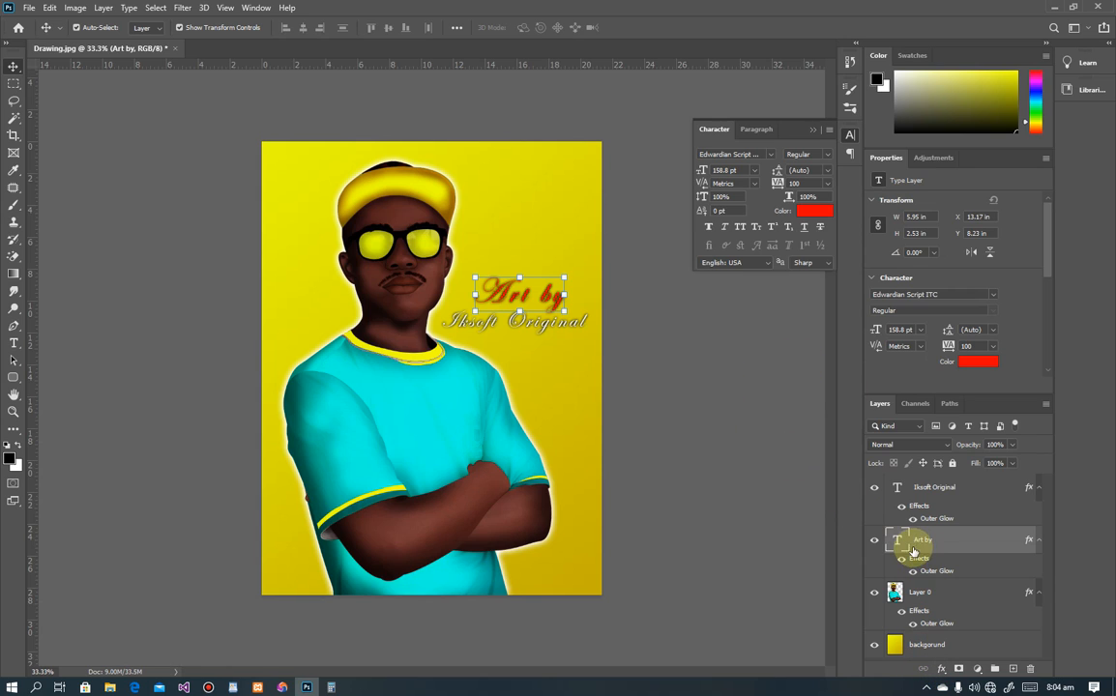
double_click(926, 572)
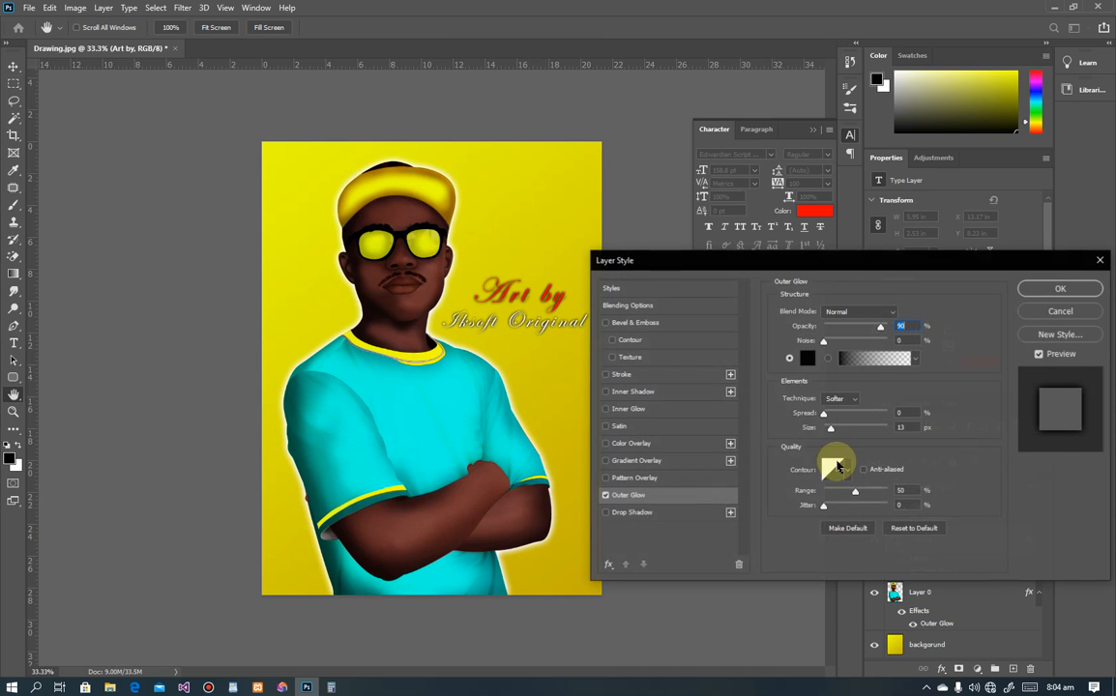
left_click(806, 358)
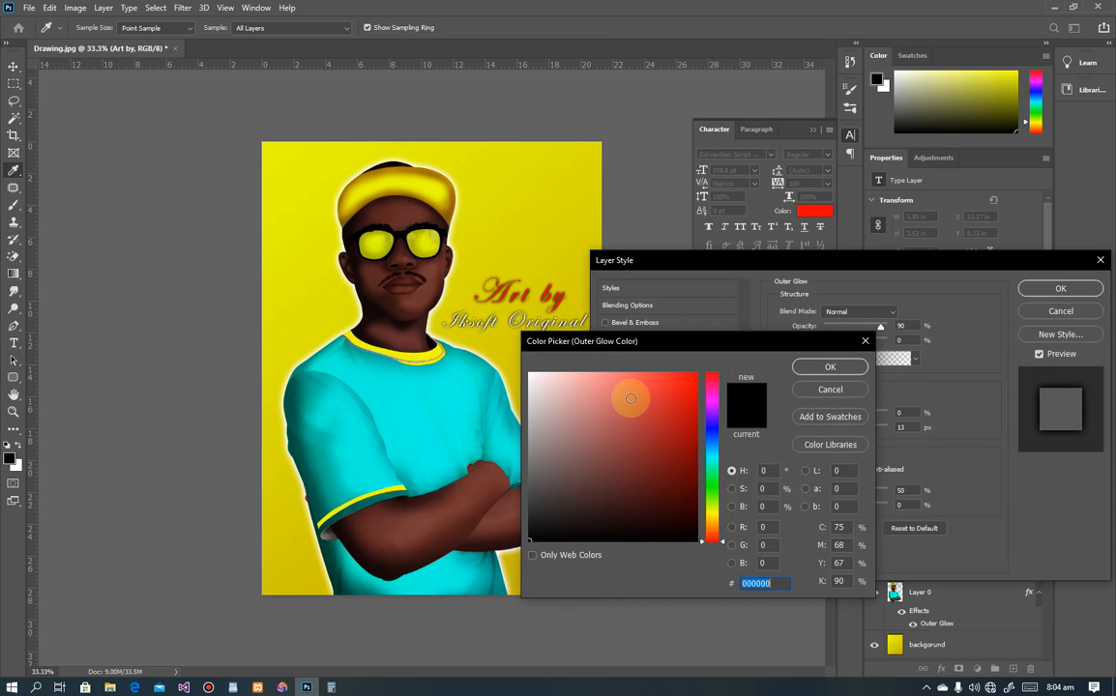
left_click(529, 374)
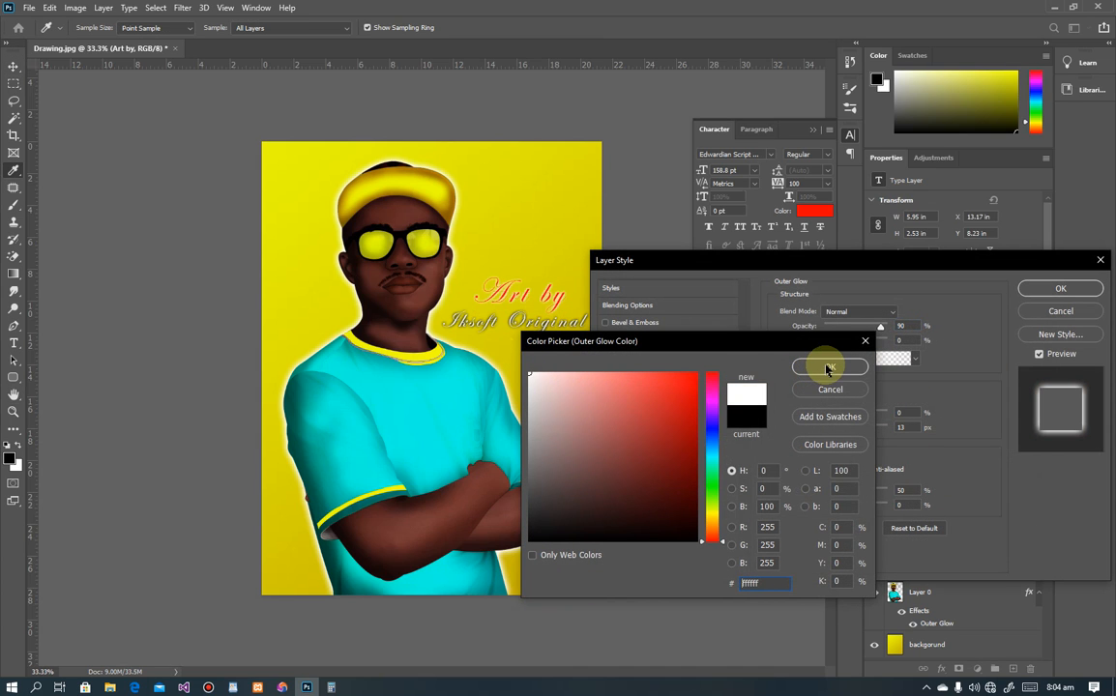
left_click_drag(650, 408, 696, 541)
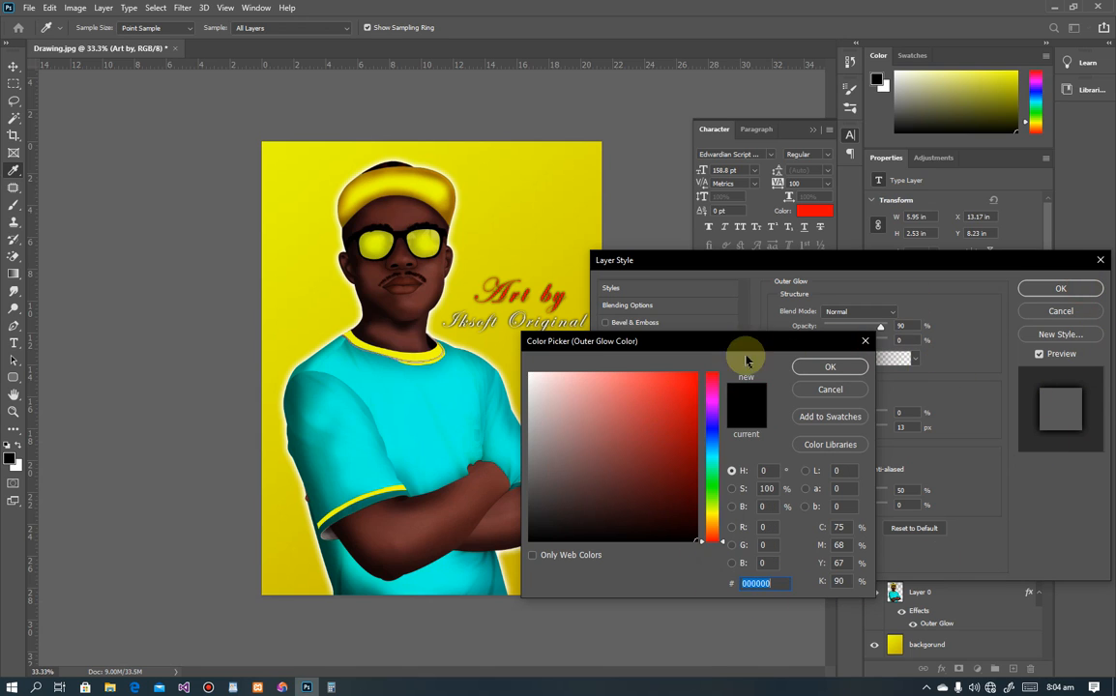
left_click(807, 367)
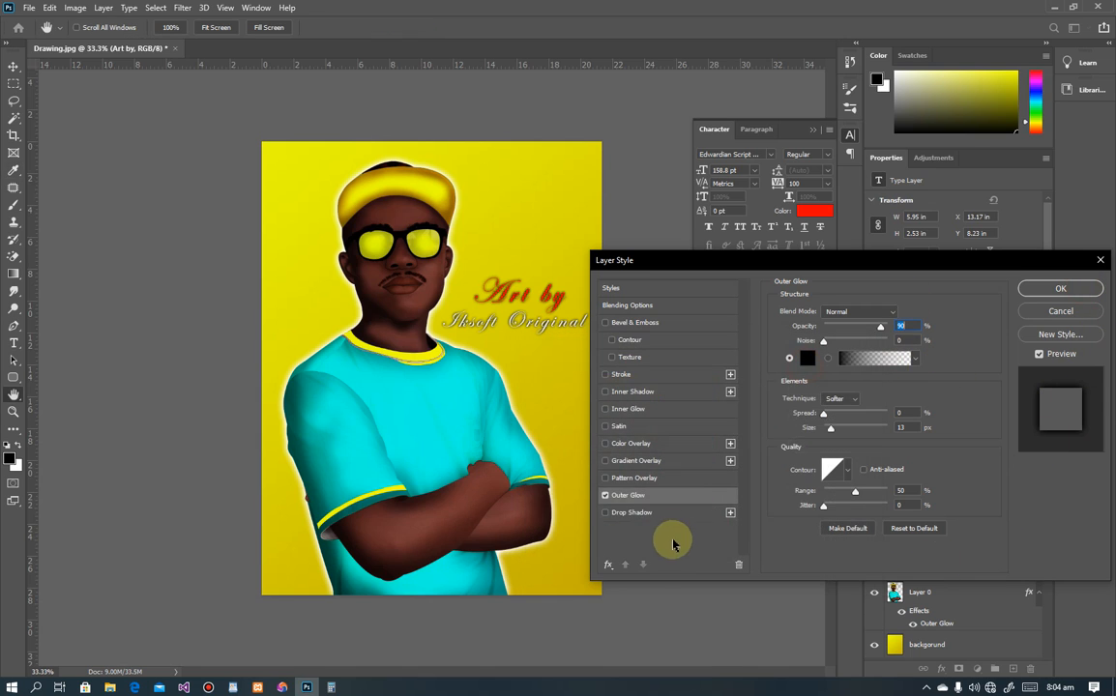
Step: Add a white Stroke, reduce the glow to 5 px, and nudge 'Art by' into place
left_click(605, 375)
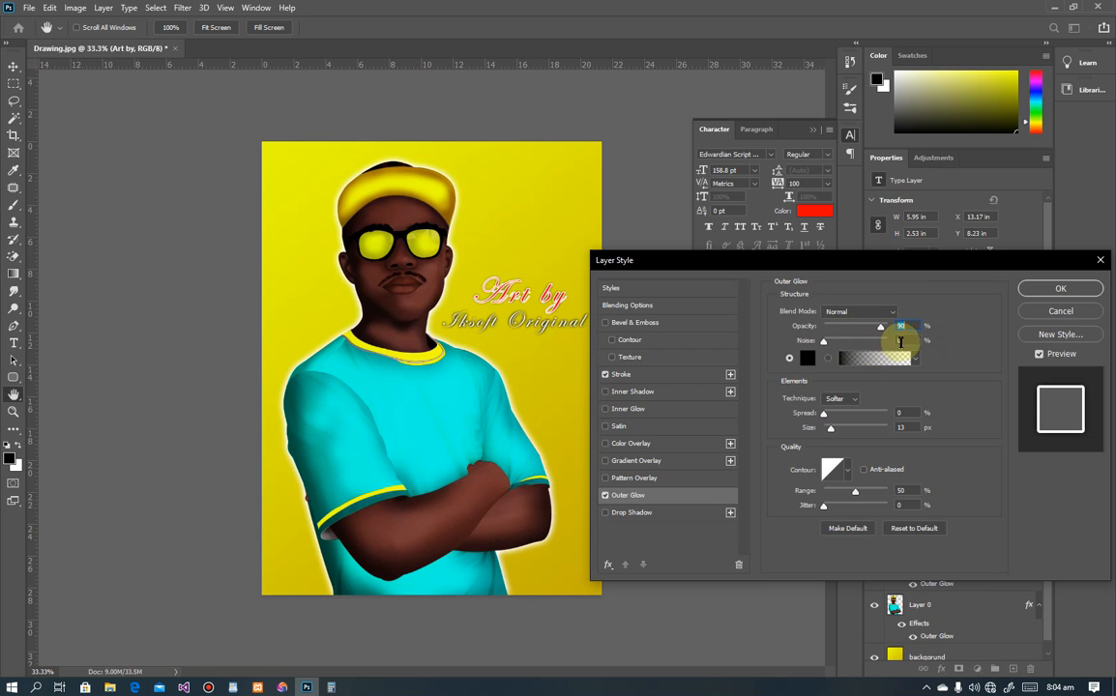
left_click(900, 428)
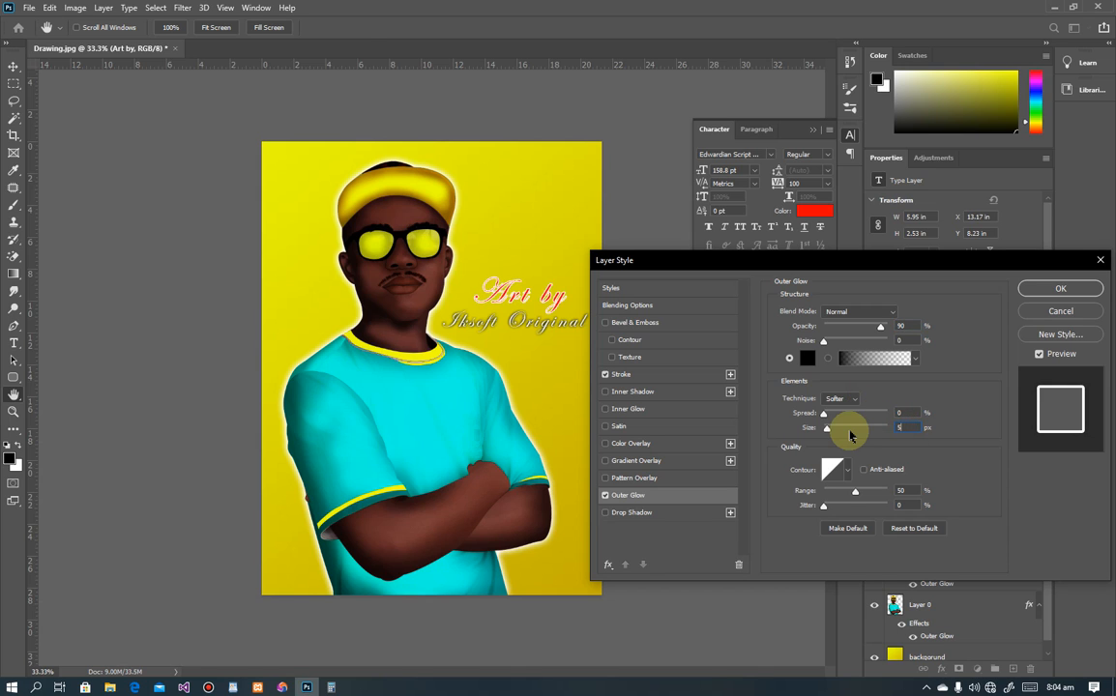
key("Return")
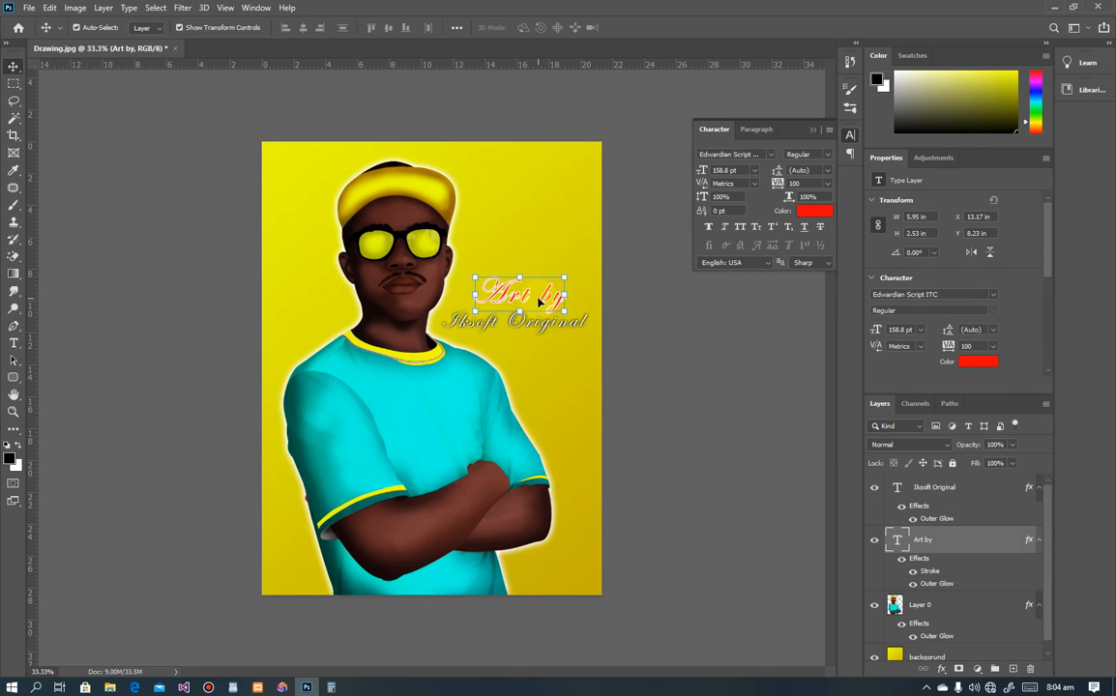
left_click_drag(539, 300, 553, 336)
Step: Copy the Stroke and Outer Glow style from 'Art by' and paste it onto 'Iksoft Original'
left_click(637, 273)
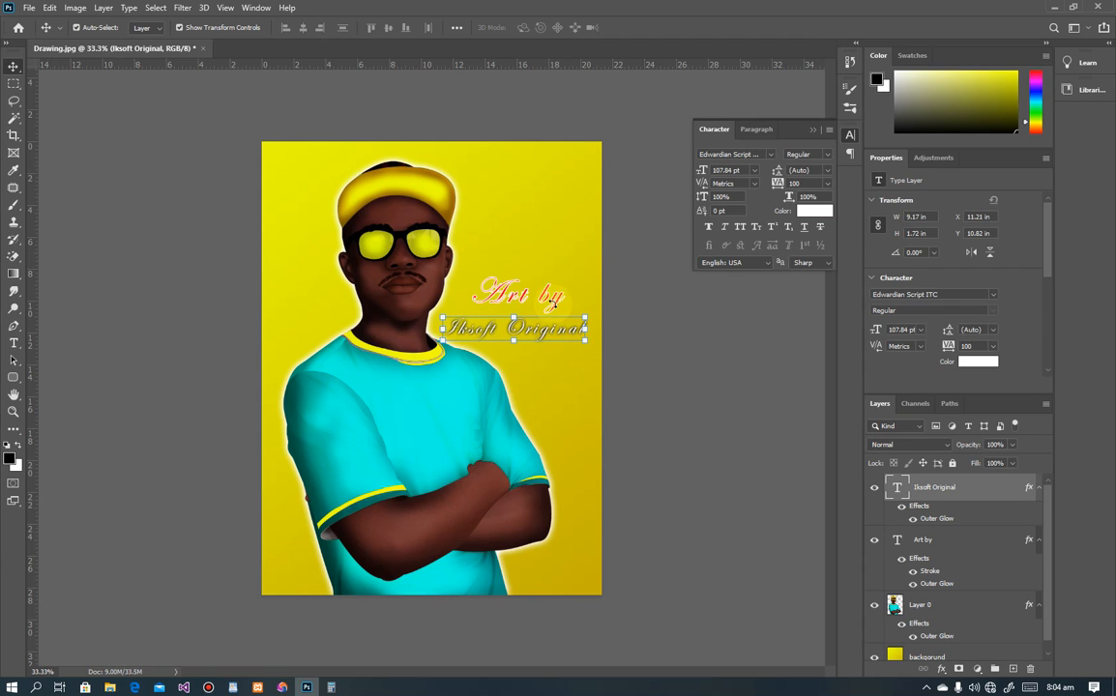
left_click(559, 288)
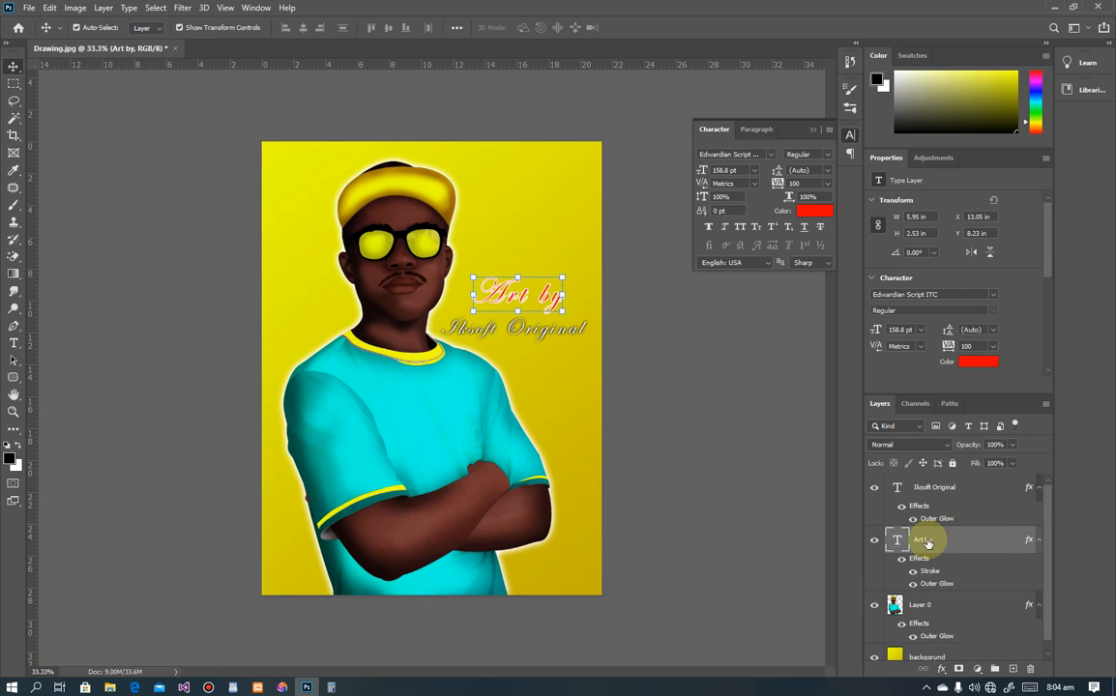
right_click(923, 537)
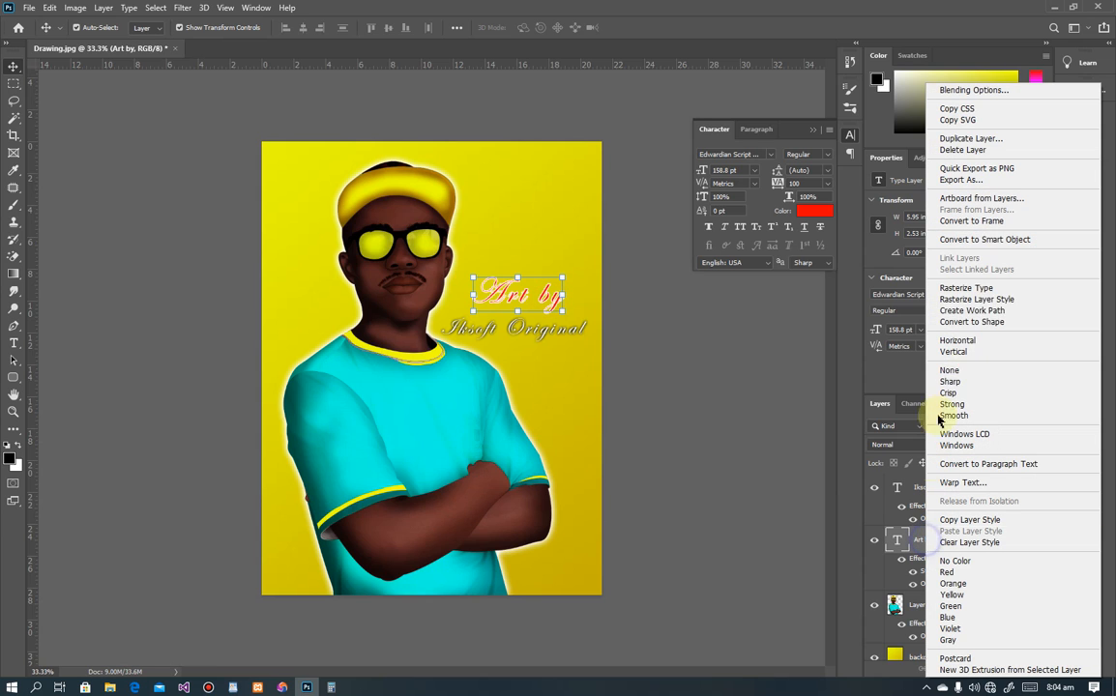
left_click(966, 519)
left_click(501, 334)
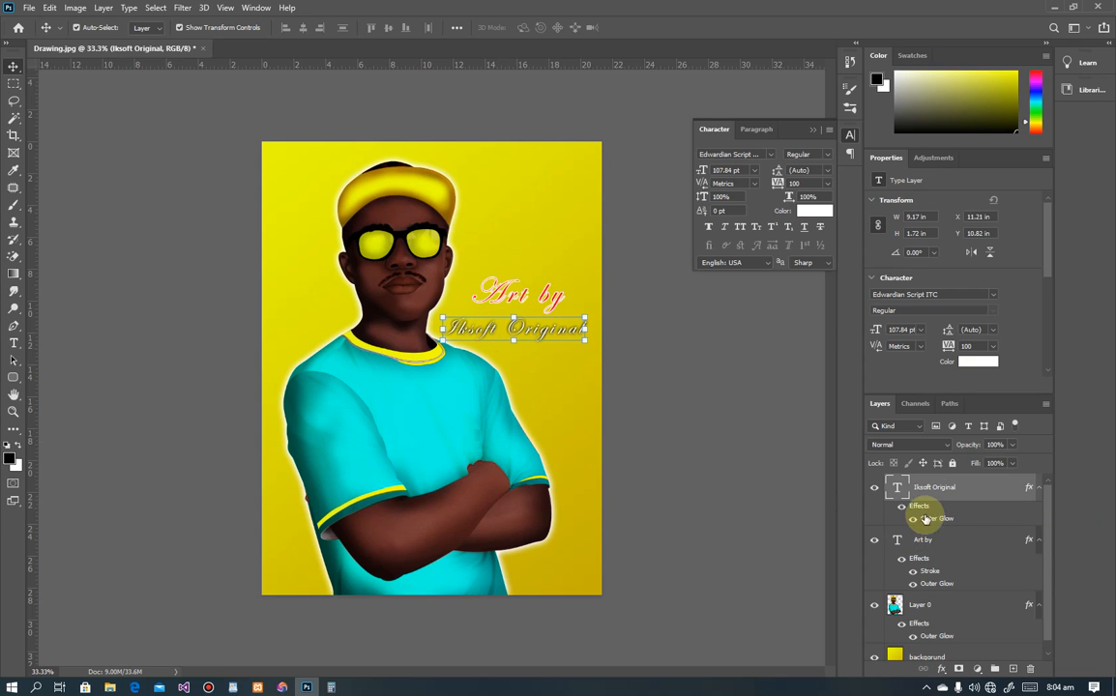
right_click(933, 487)
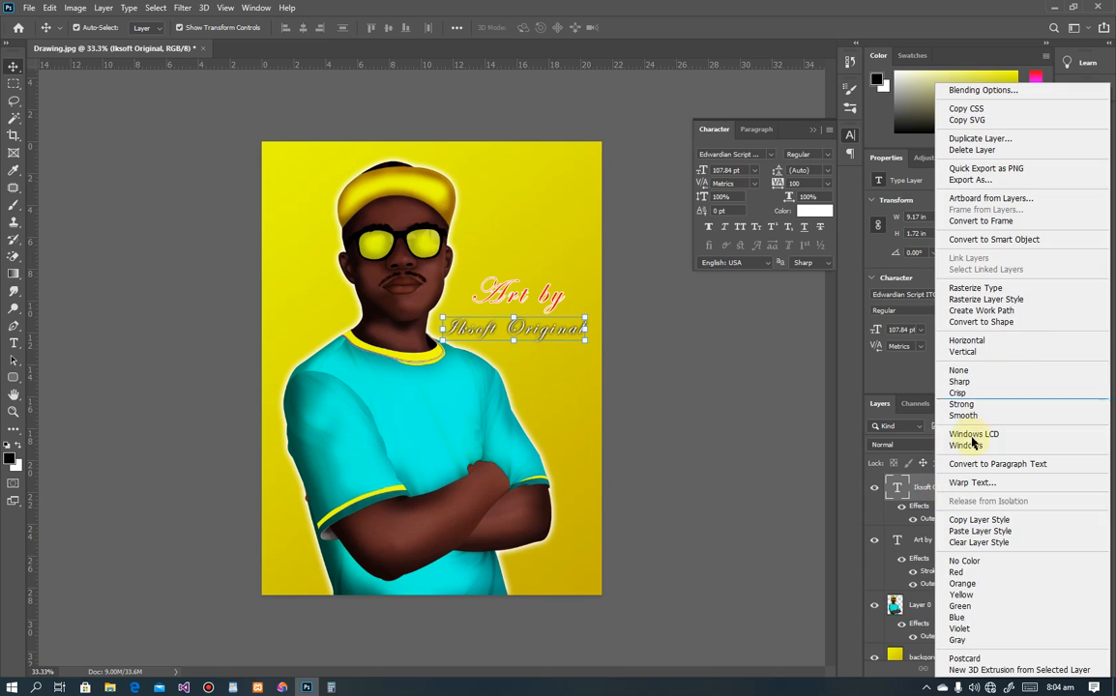
left_click(962, 531)
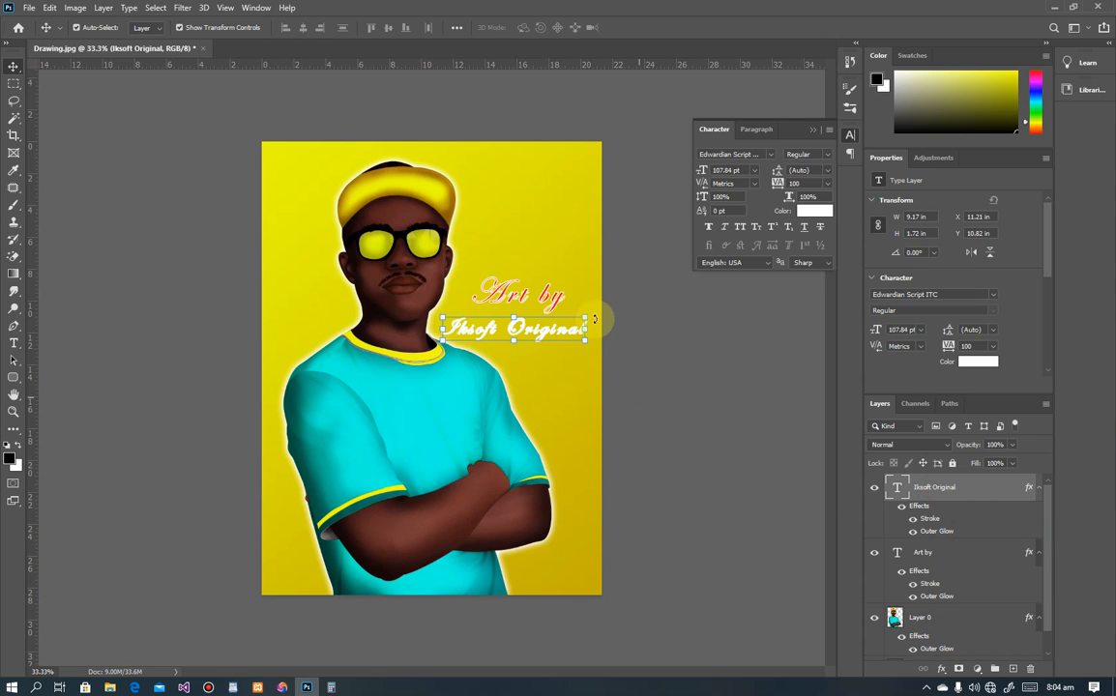
left_click(814, 210)
Step: Colour 'Iksoft Original' red ff0000, reposition both lines, and shrink 'Art by' to about 57%
left_click_drag(698, 407, 684, 313)
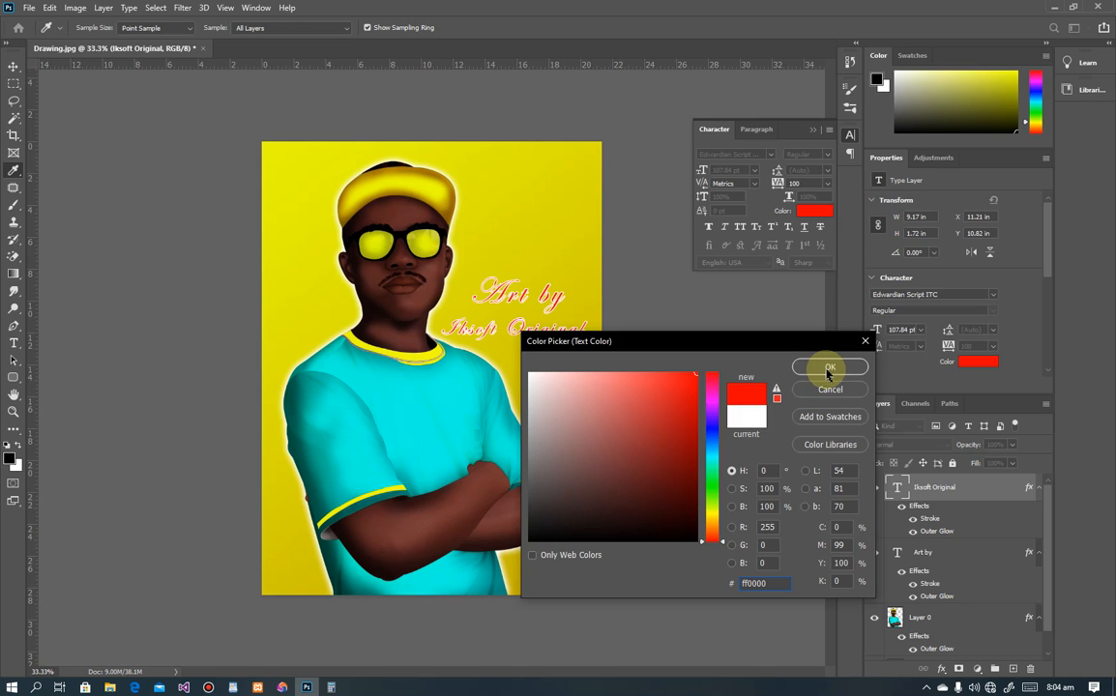
left_click(828, 370)
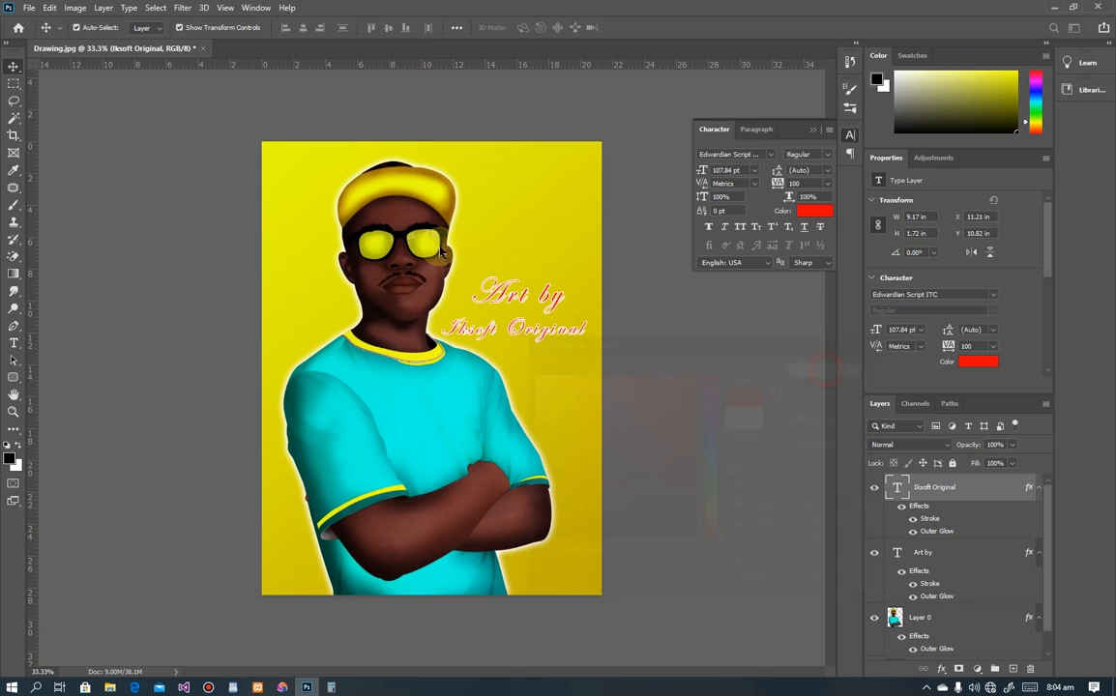
left_click_drag(534, 302, 460, 592)
left_click(548, 343)
left_click_drag(512, 456, 614, 216)
left_click(557, 301)
left_click_drag(565, 303, 505, 293)
Step: Set 'Art by' in Arial Narrow Bold Italic and move it up slightly
key("Return")
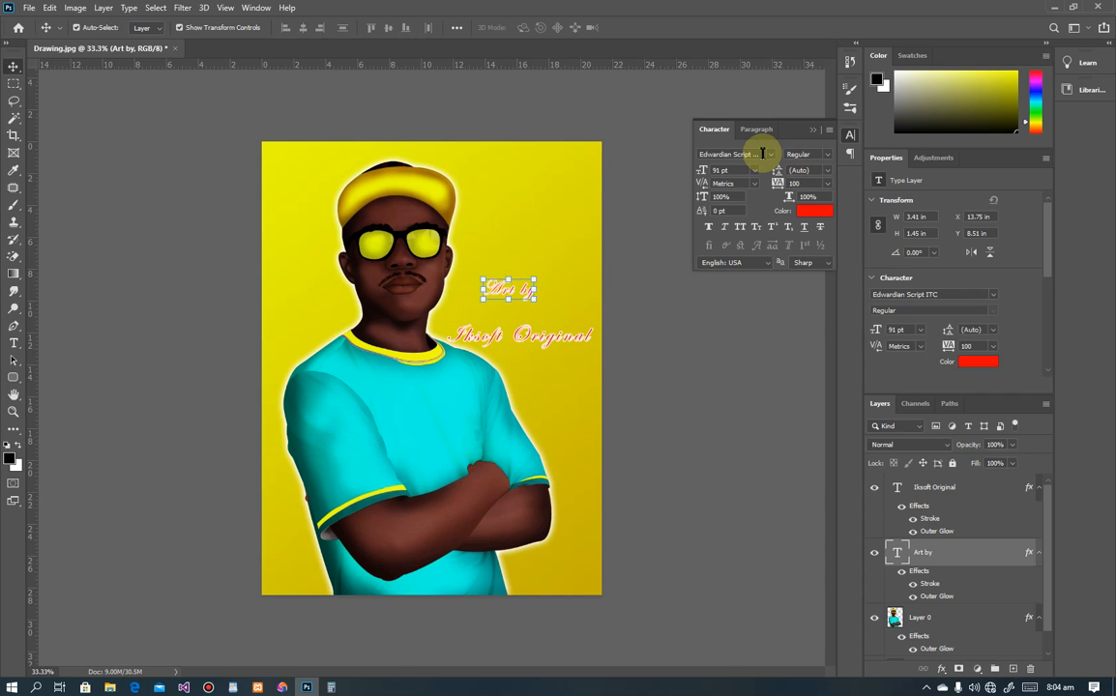
left_click(763, 154)
type("Arial")
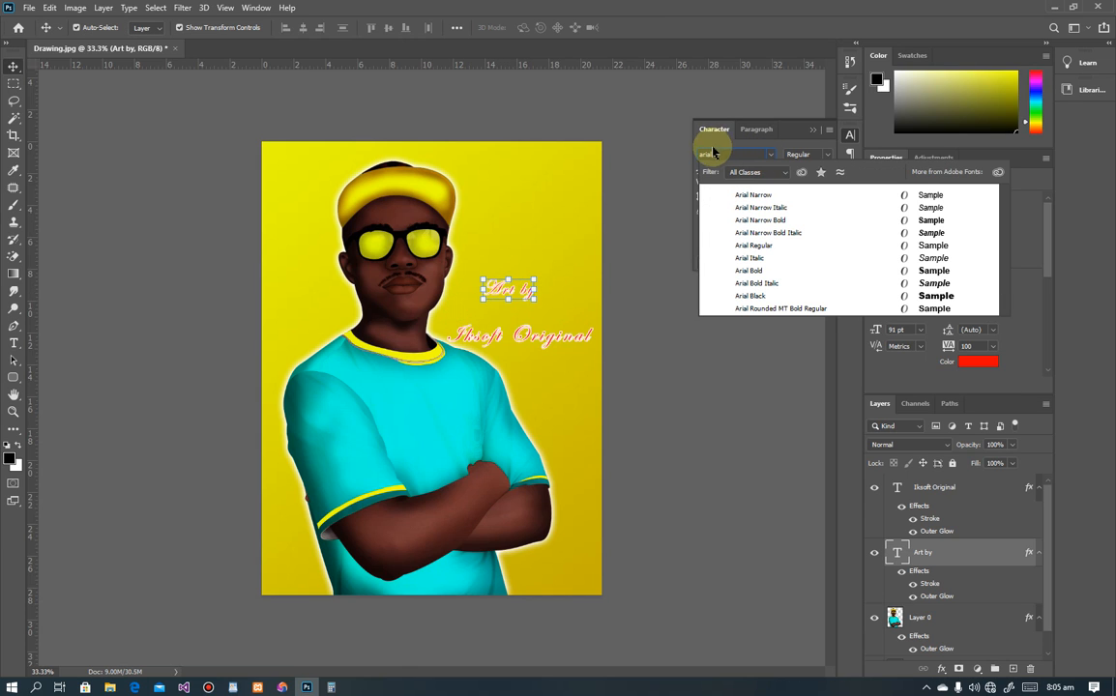
left_click(766, 236)
left_click(495, 218)
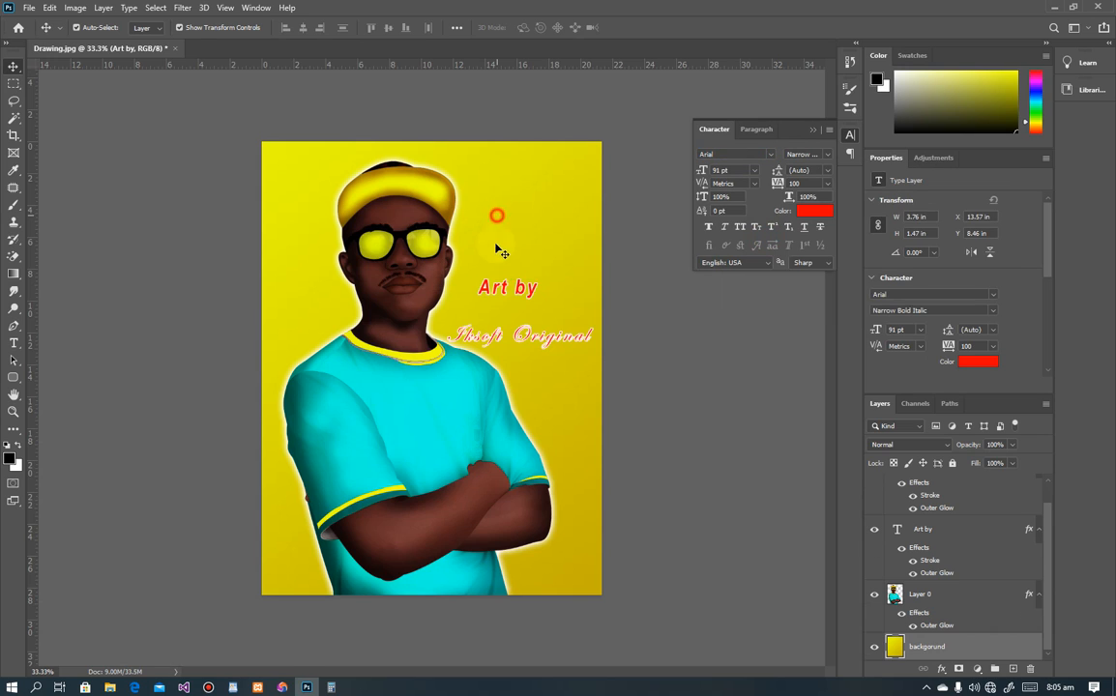
left_click(526, 288)
left_click_drag(527, 288, 506, 296)
Step: Set 'Iksoft Original' in Arial Bold at 67.35 pt and centre 'Art by' above it
left_click(519, 333)
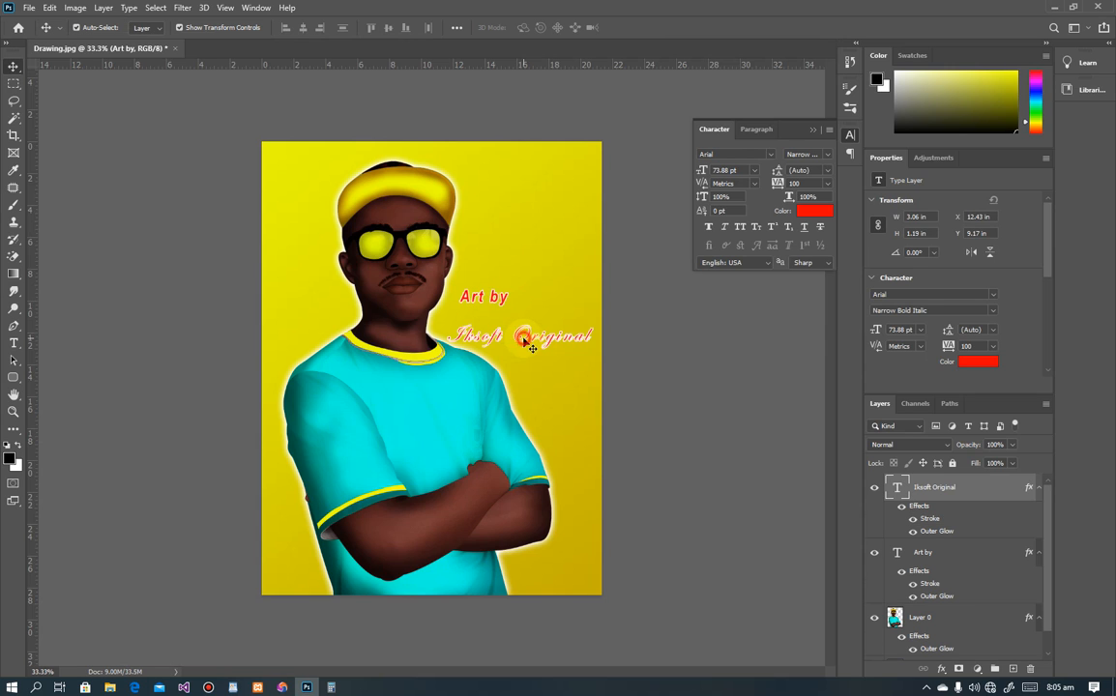
left_click(762, 154)
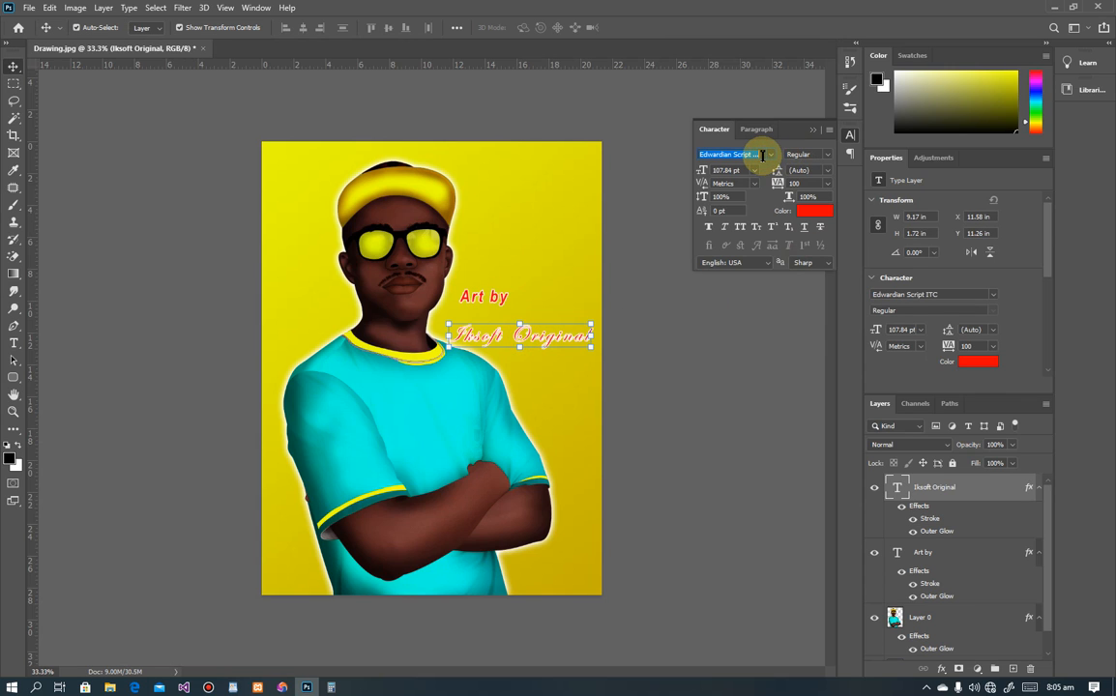
type("air")
key("BackSpace")
key("BackSpace")
type("ri")
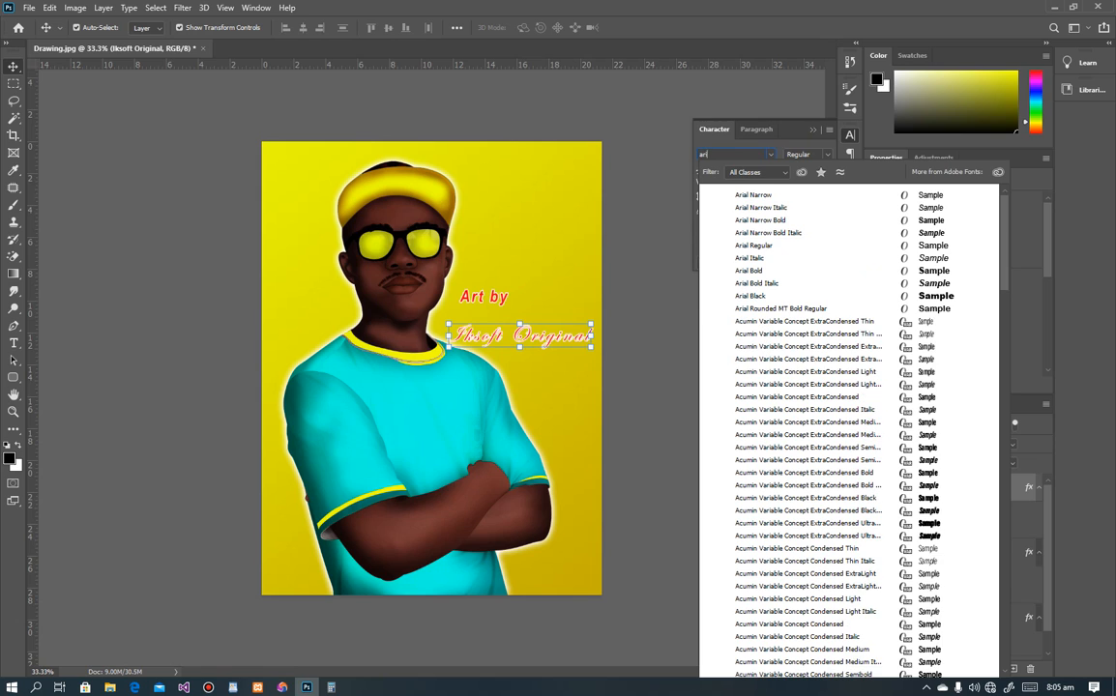
type("al")
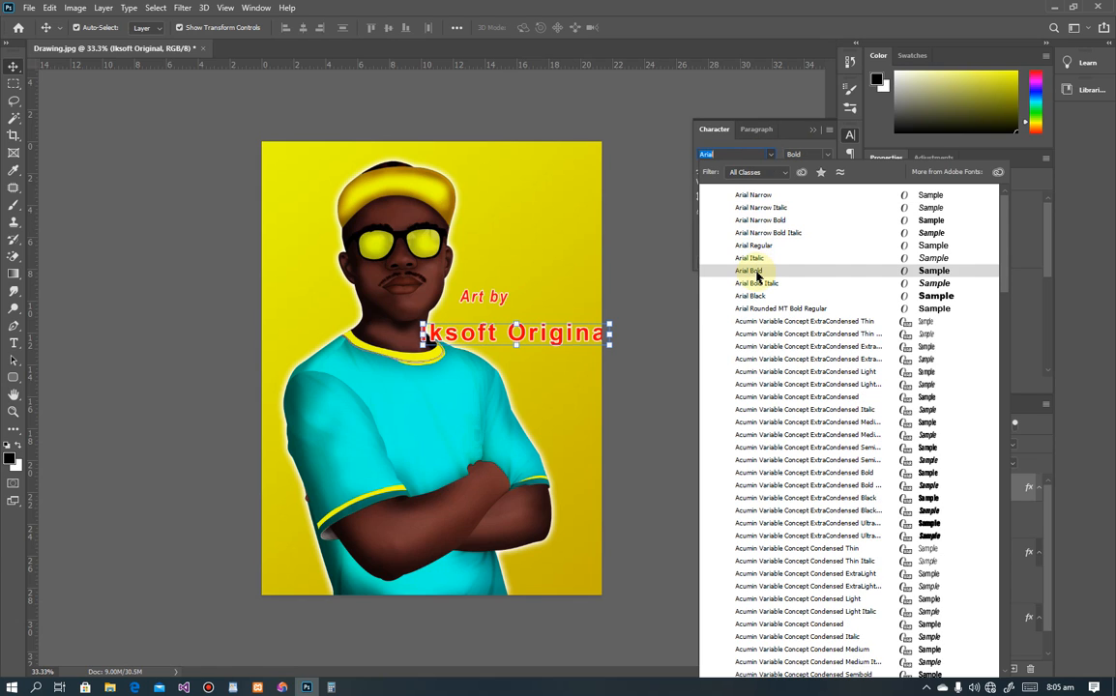
left_click(756, 273)
left_click_drag(612, 336, 550, 339)
key("Return")
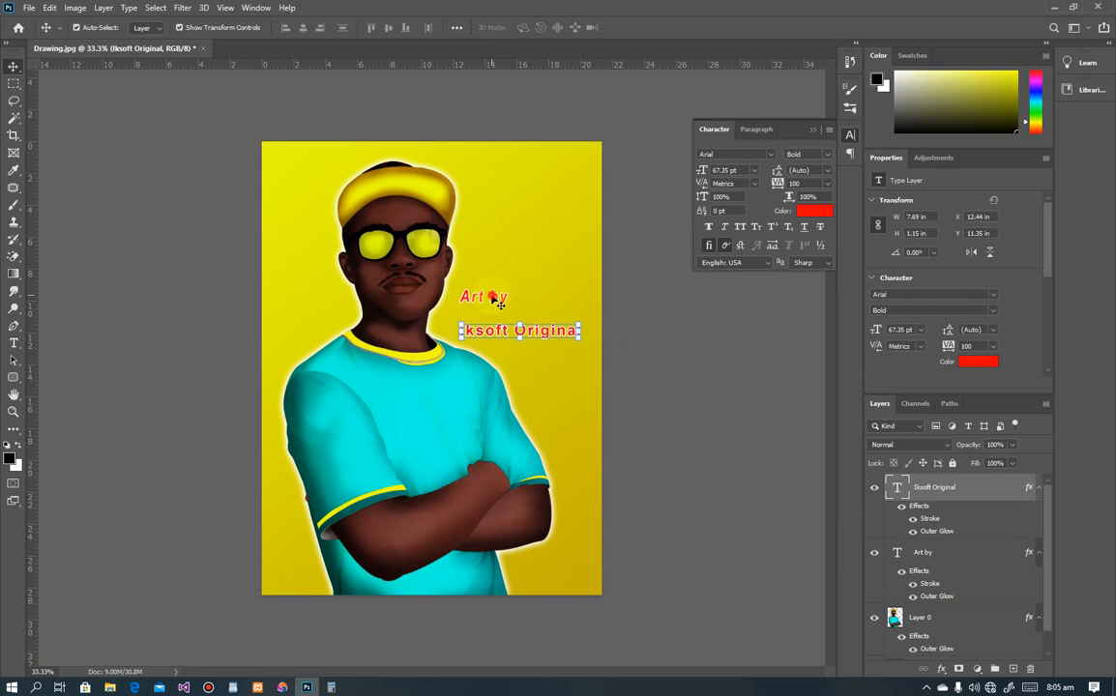
left_click_drag(494, 300, 565, 307)
left_click(570, 333, "shift")
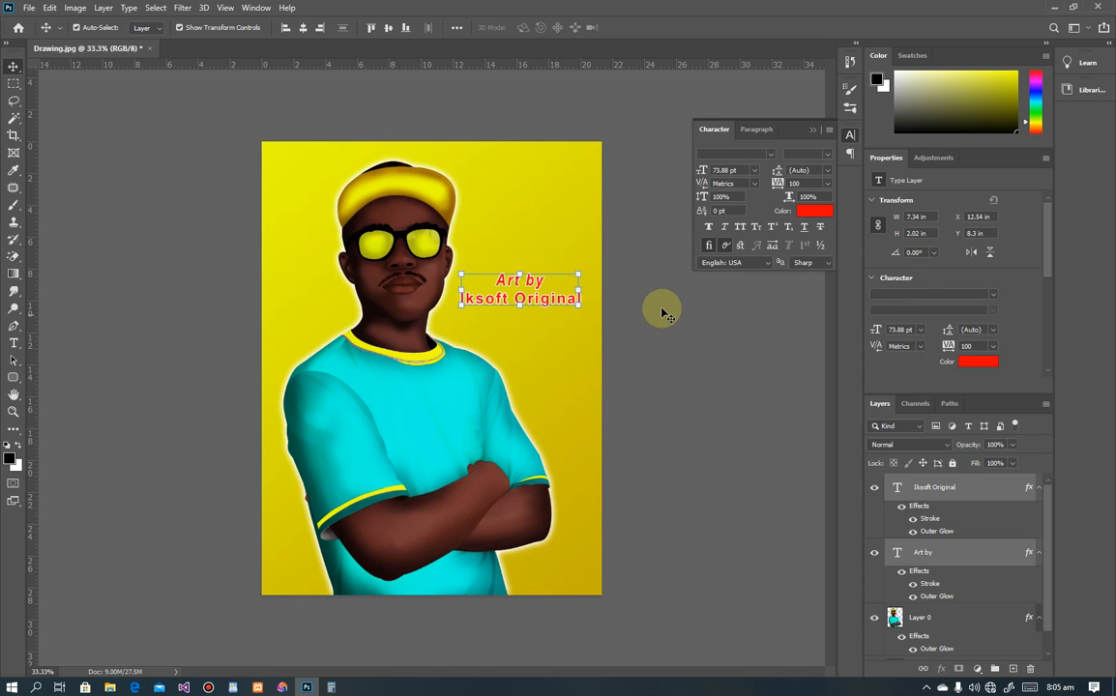
Step: Duplicate 'Iksoft Original' just below and retype the copy as the phone number
left_click(559, 305)
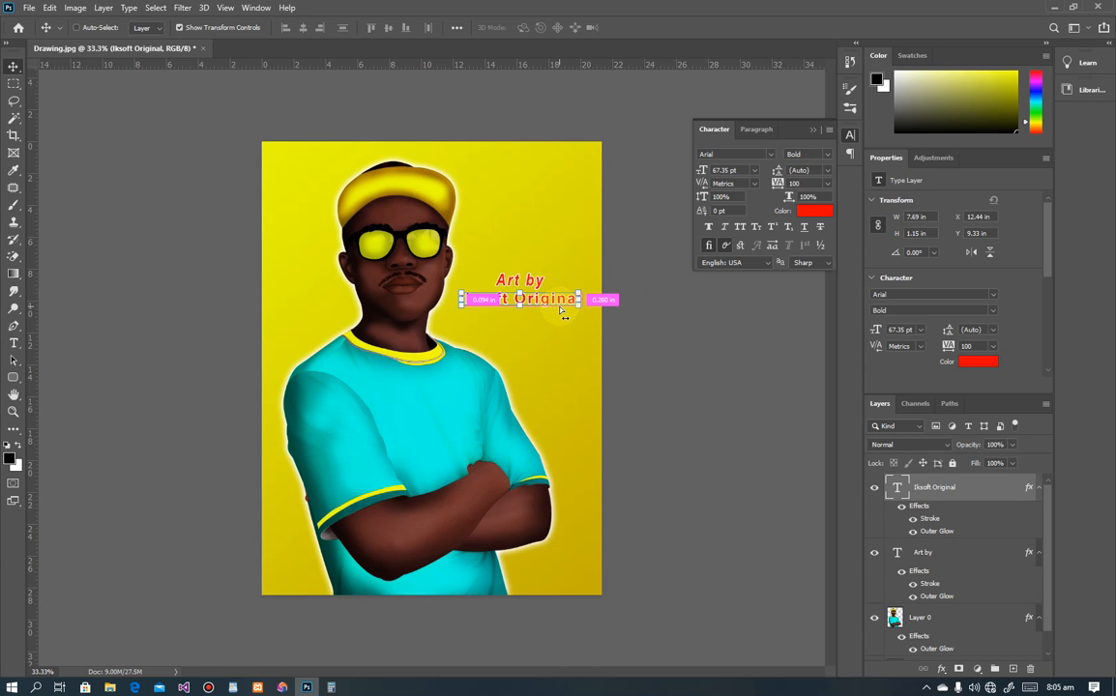
left_click_drag(556, 301, 556, 319)
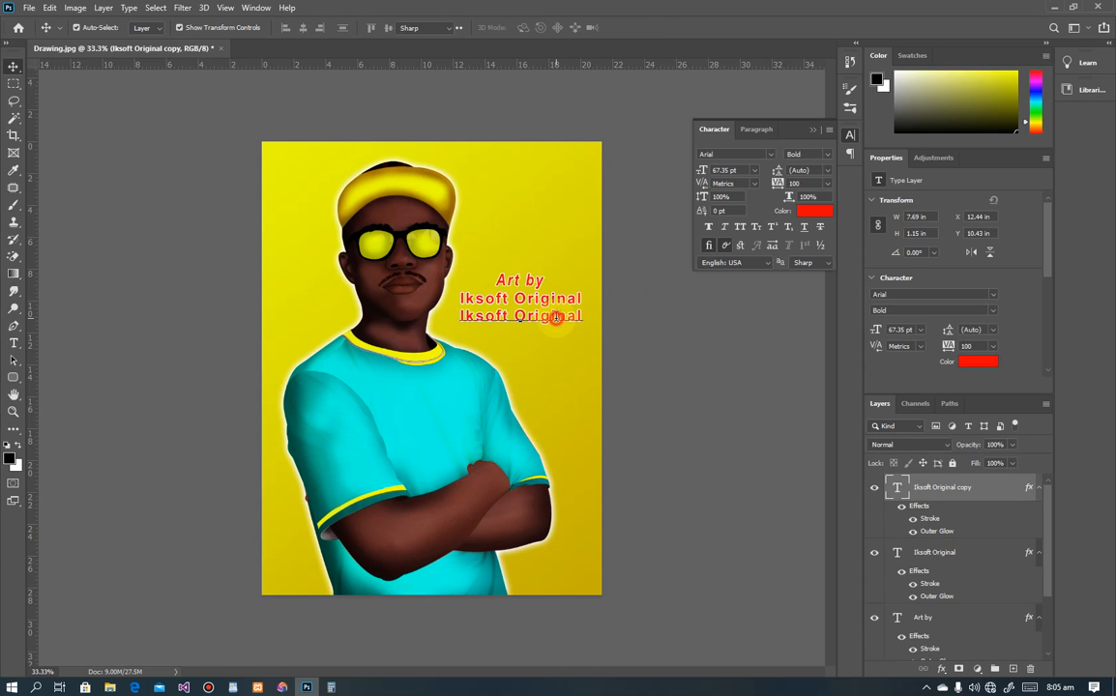
double_click(556, 319)
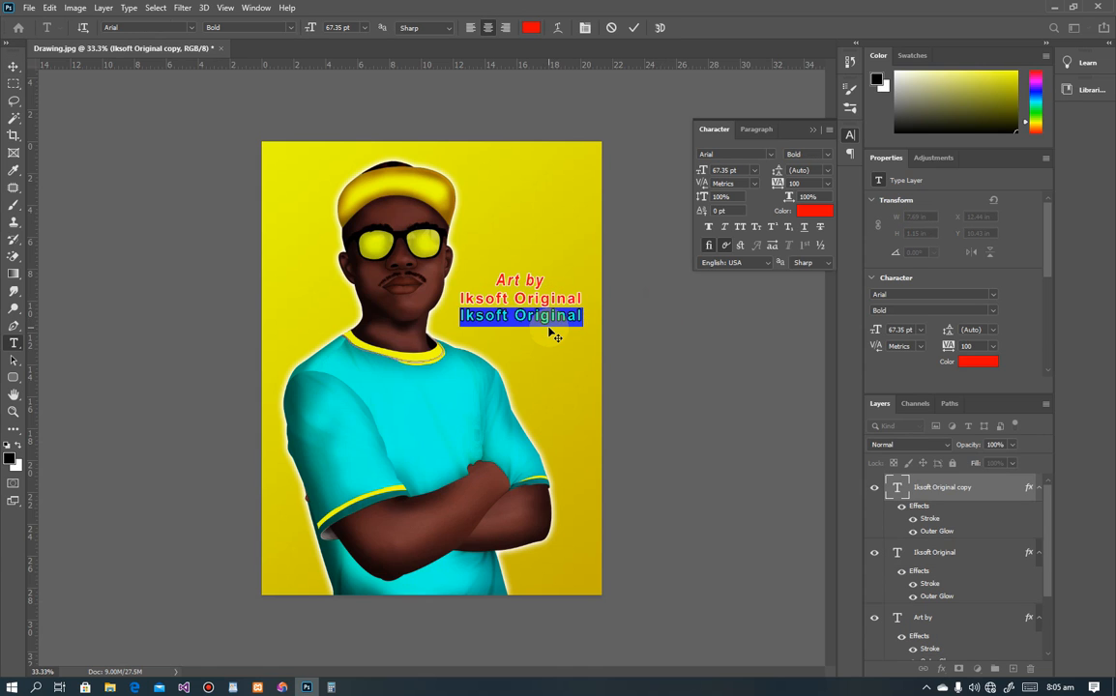
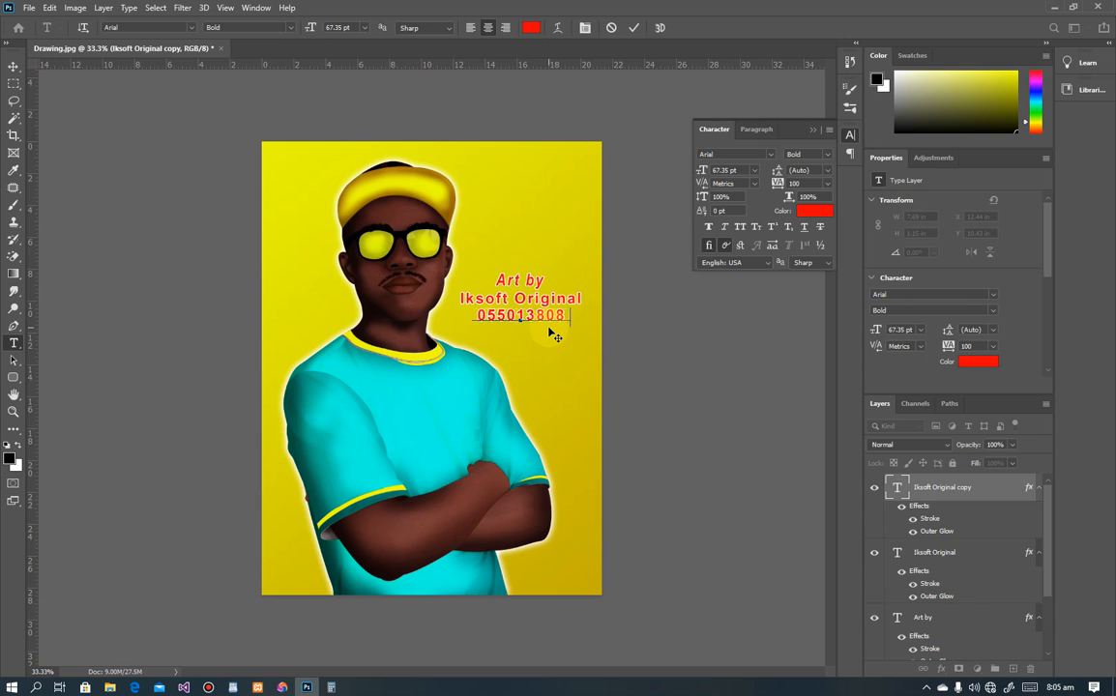
left_click(21, 68)
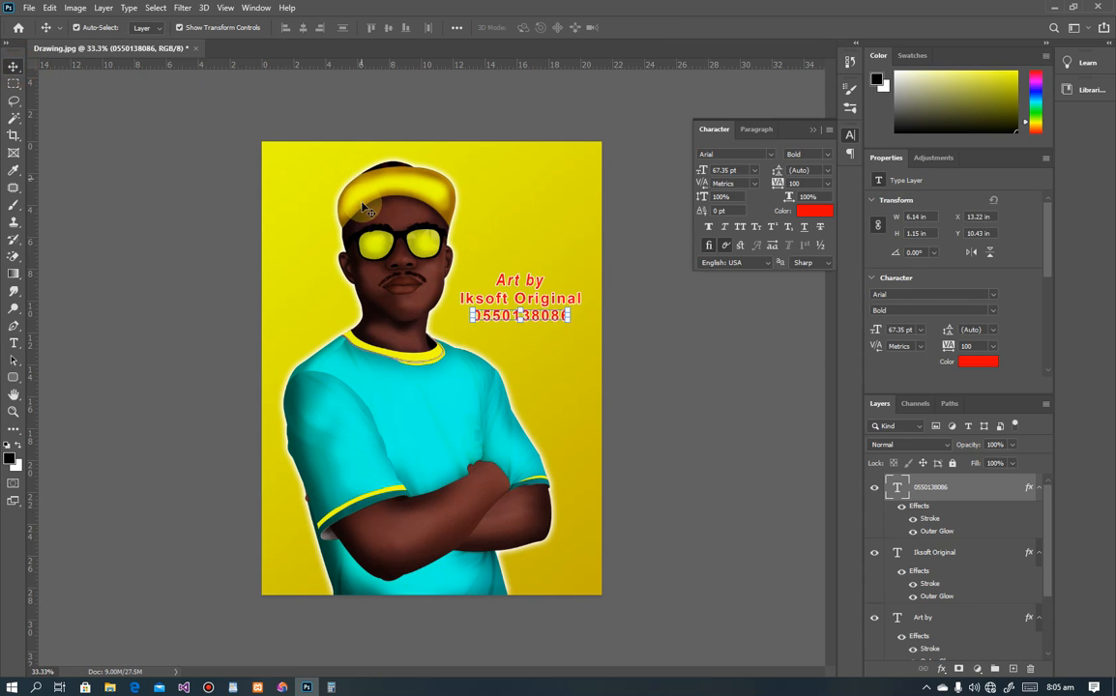
Step: Set the number line's tracking to 200 and shrink it to 46.75 pt
left_click(827, 184)
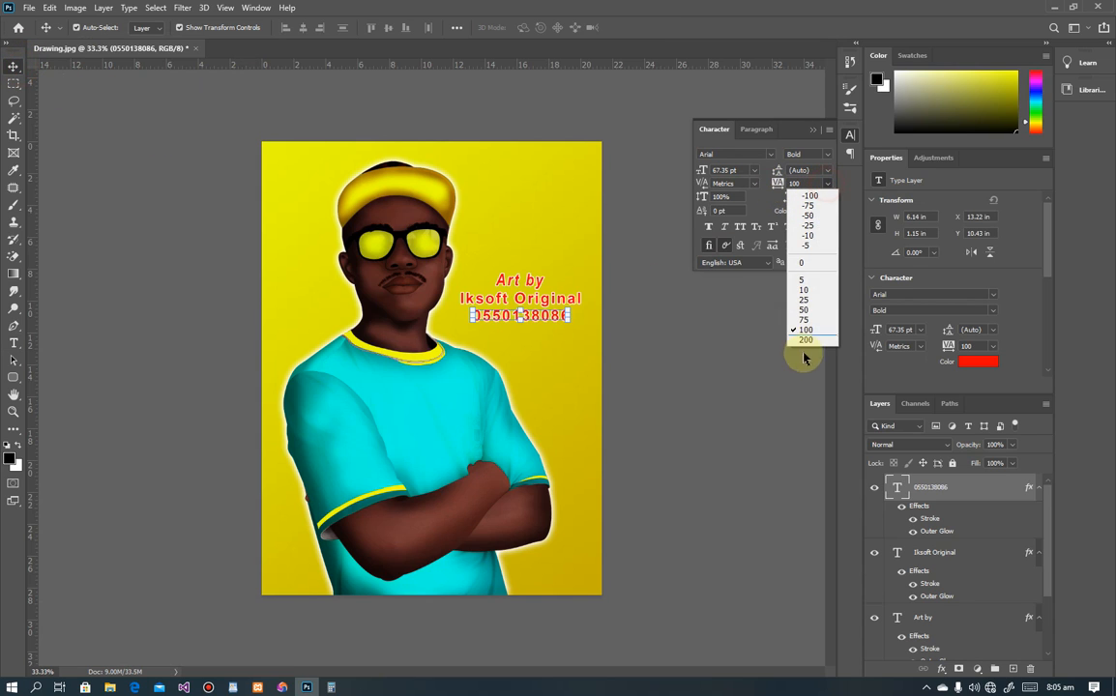
left_click(799, 329)
left_click(217, 201)
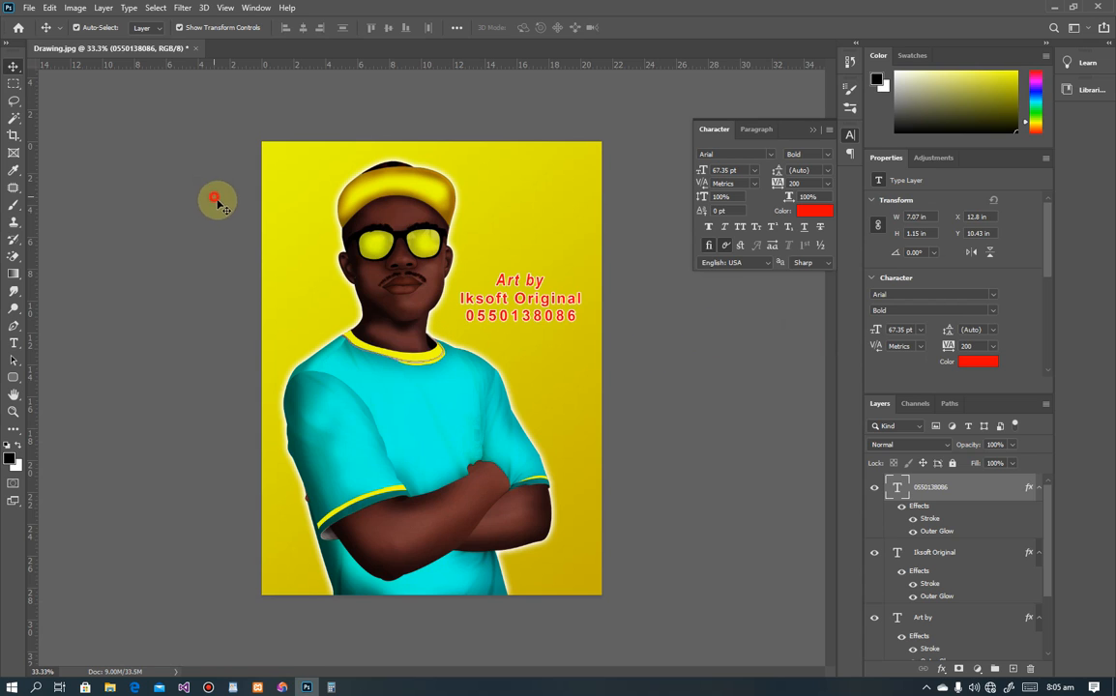
left_click(547, 319)
left_click_drag(573, 314, 541, 324)
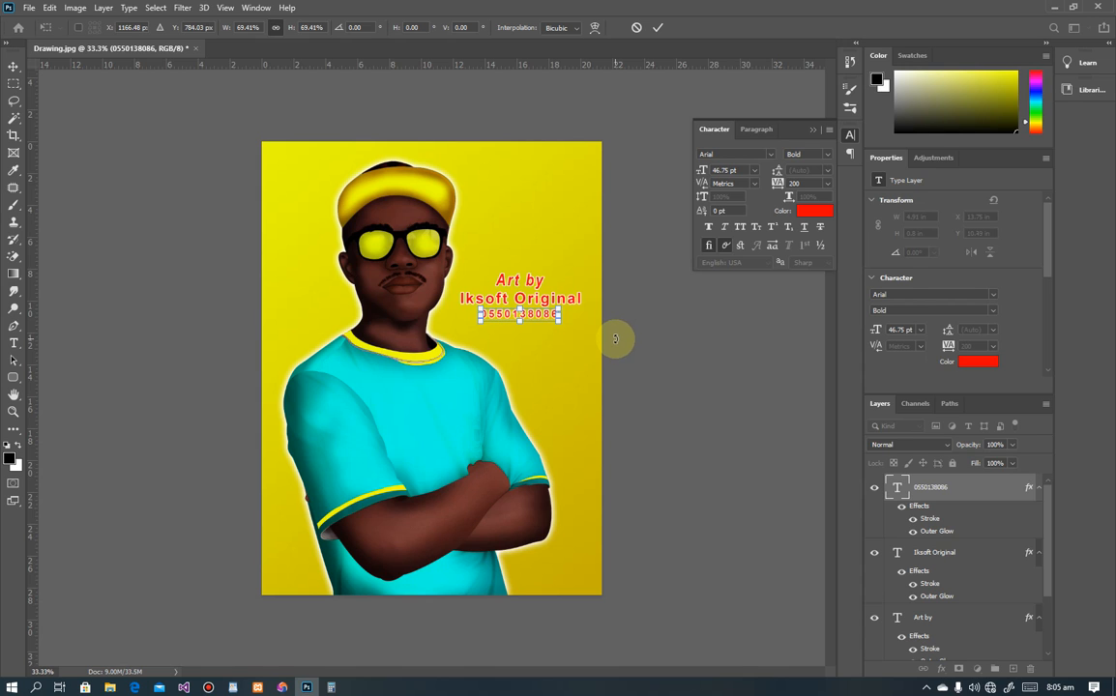
left_click(97, 289)
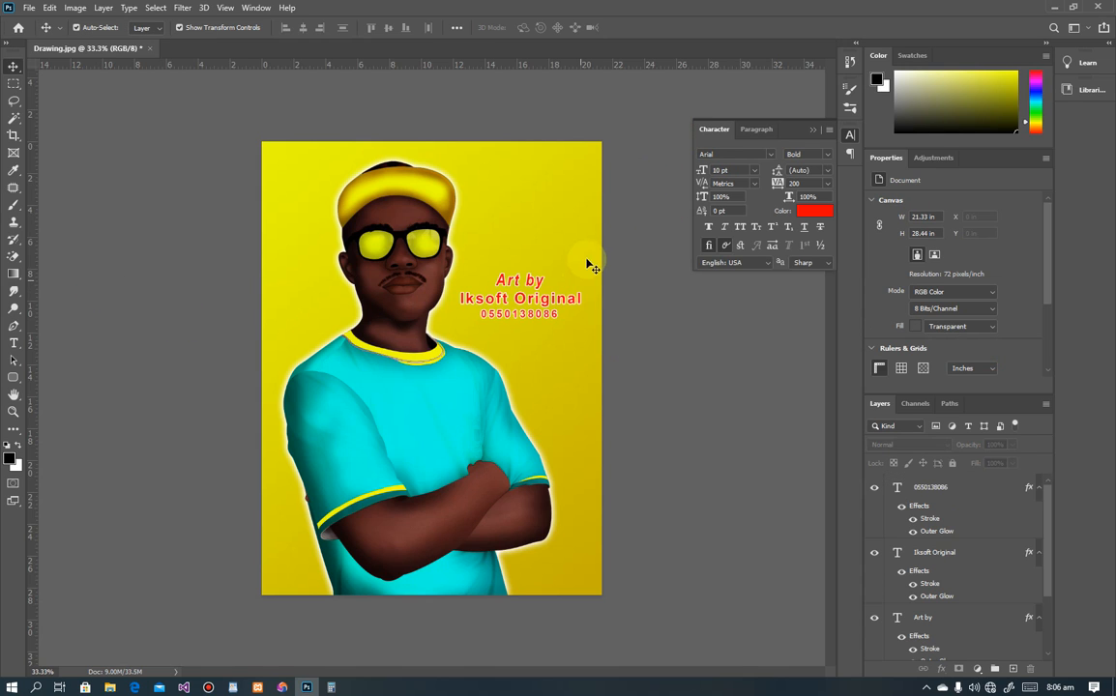
Step: Undo the accidental background move and lock the yellow background layer
left_click_drag(580, 244, 512, 331)
key("ctrl+z")
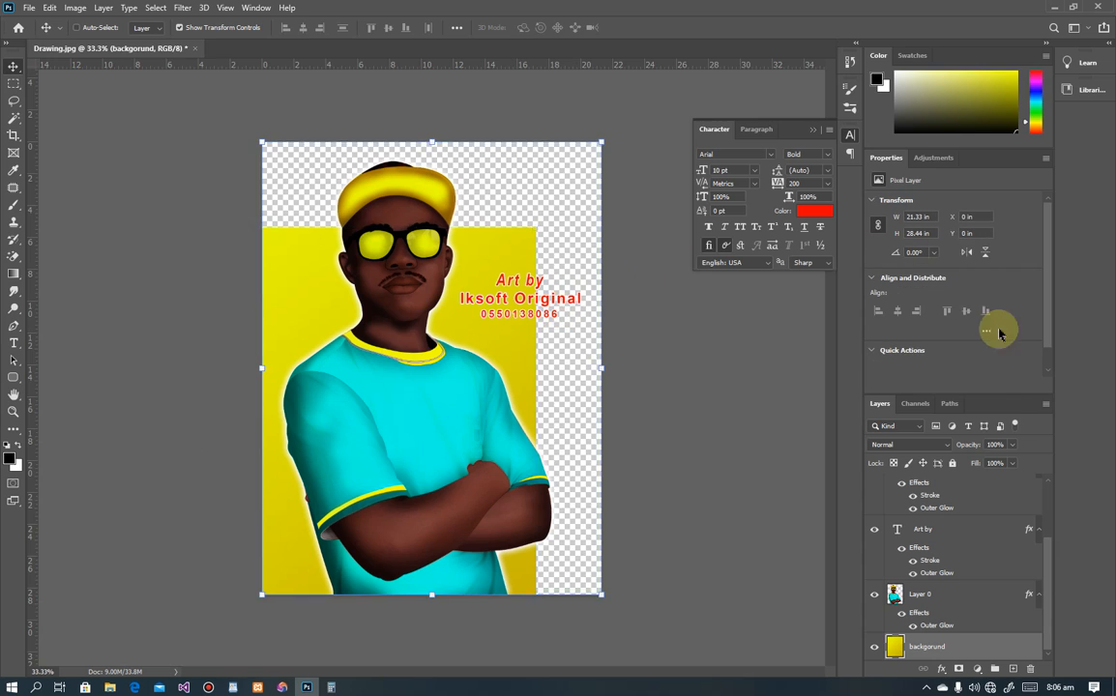
left_click(952, 463)
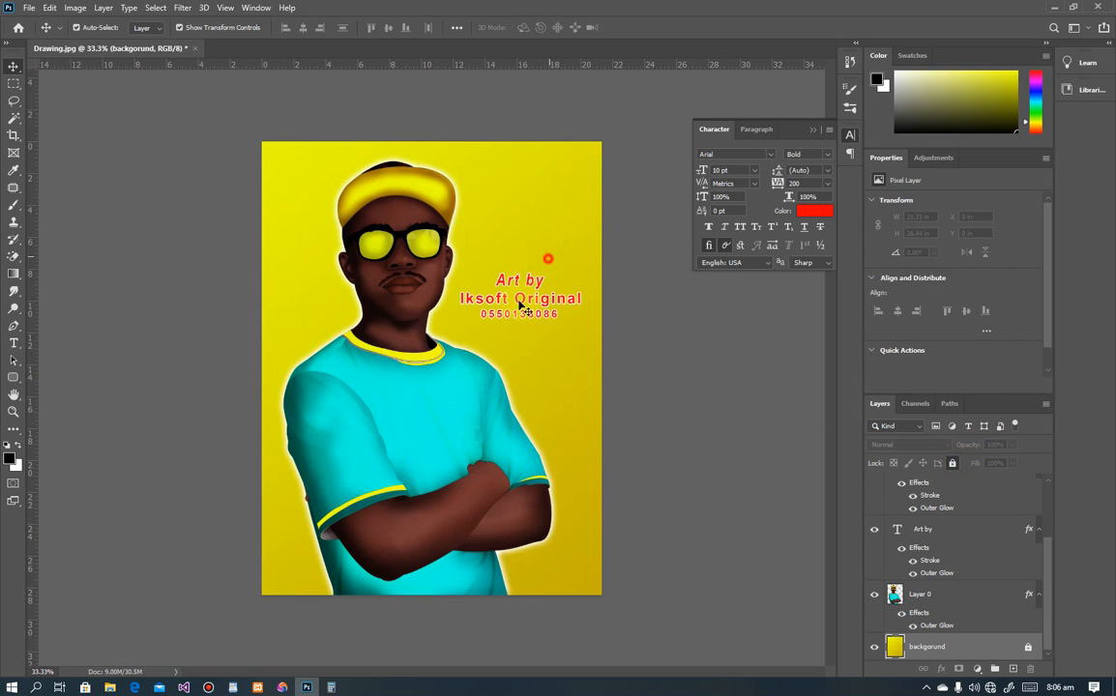
left_click(617, 274)
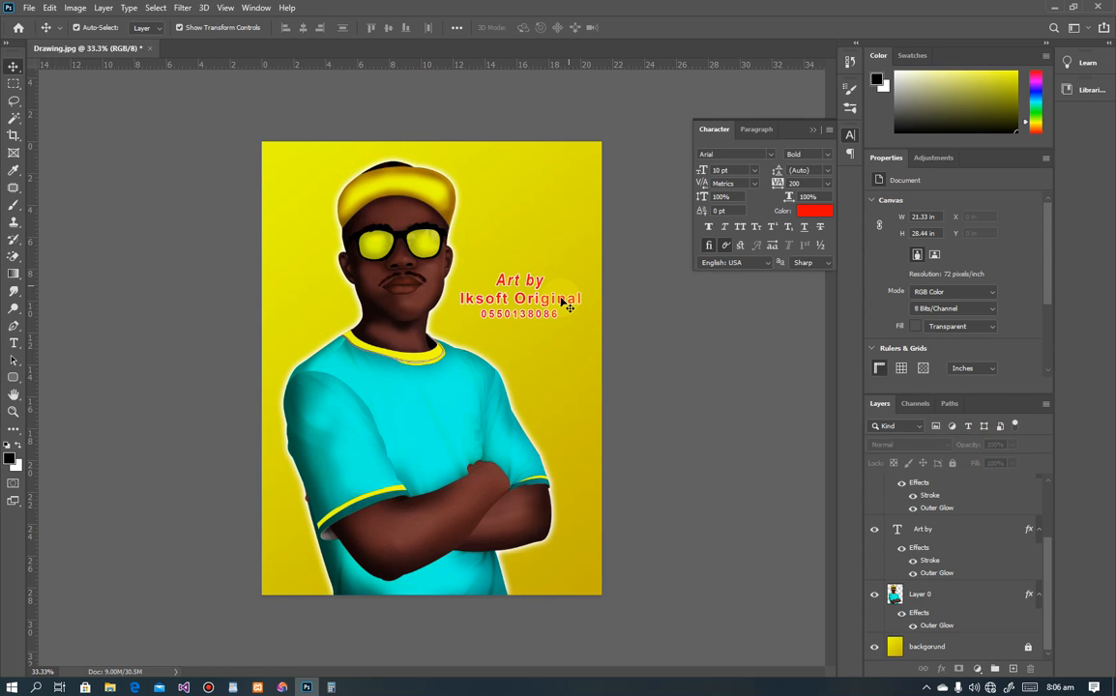
Step: Select all three text layers, shift them down-right, and scale them together to 73.15%
left_click(564, 304)
left_click(510, 280, "shift")
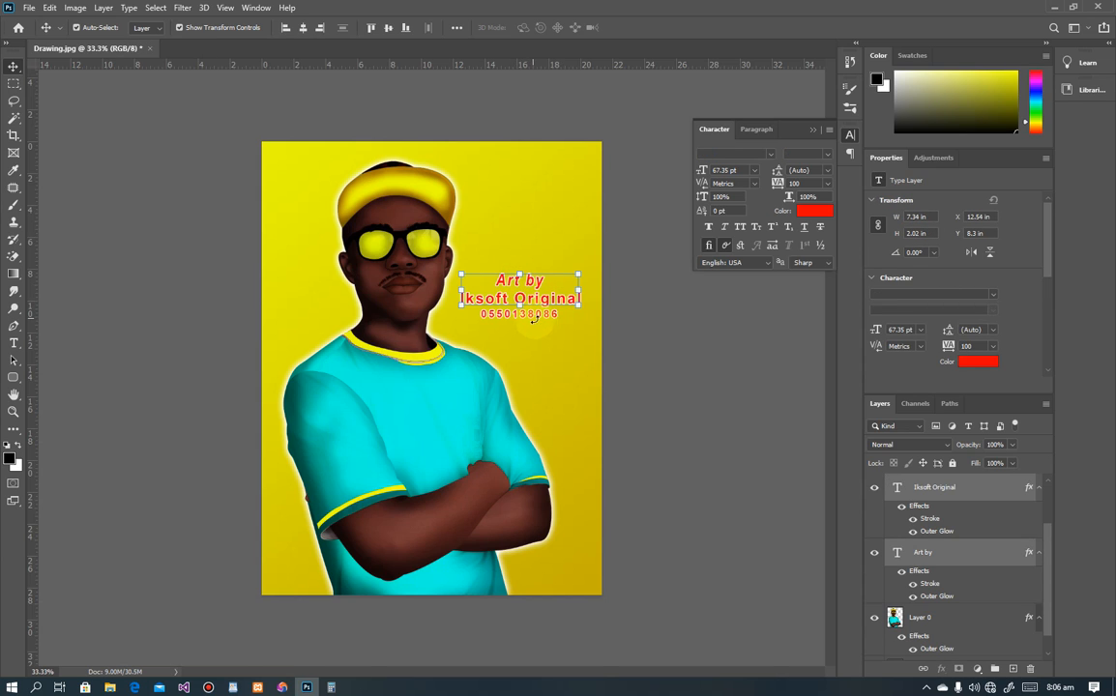
scroll(549, 331, "up", 2)
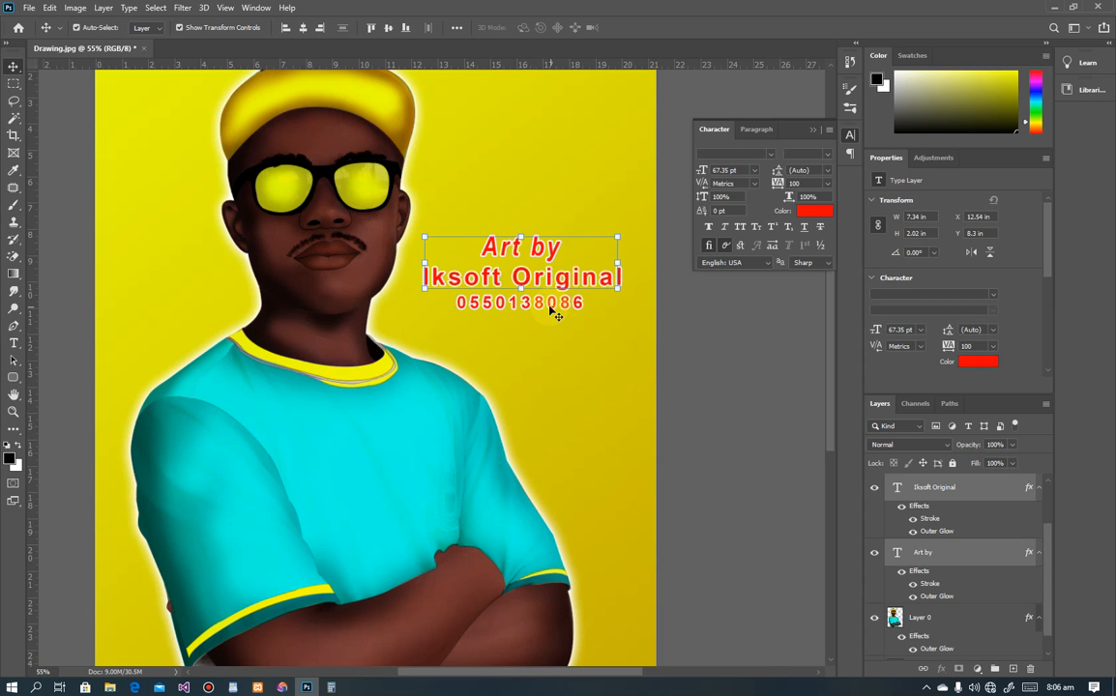
key("ctrl+t")
key("Return")
scroll(569, 308, "up", 5)
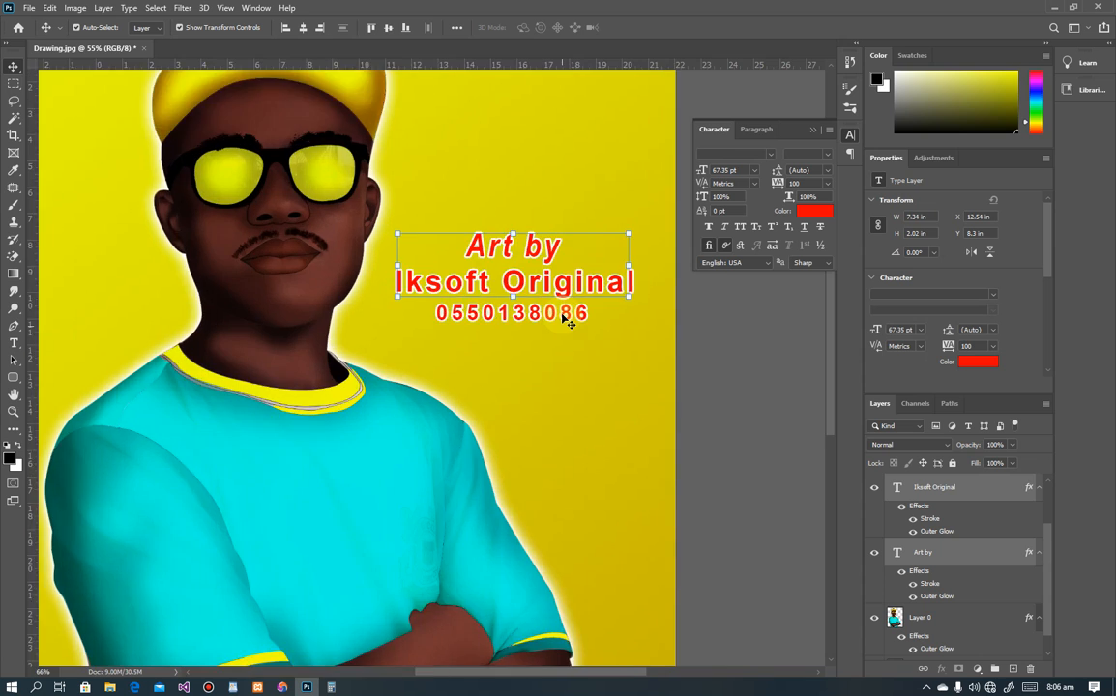
left_click(570, 329, "shift")
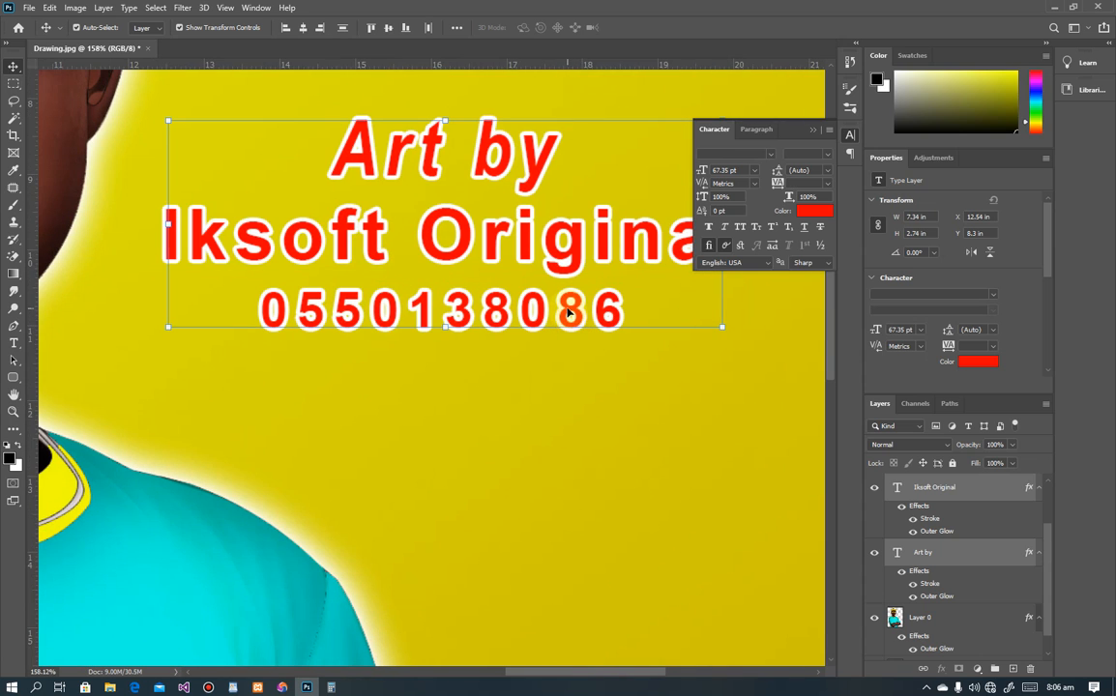
scroll(568, 311, "down", 5)
mouse_move(570, 294)
left_mouse_down()
mouse_move(592, 328)
mouse_move(552, 282)
left_mouse_up()
scroll(580, 311, "down", 3)
mouse_move(527, 323)
left_mouse_down()
mouse_move(545, 302)
mouse_move(542, 244)
mouse_move(541, 330)
left_mouse_up()
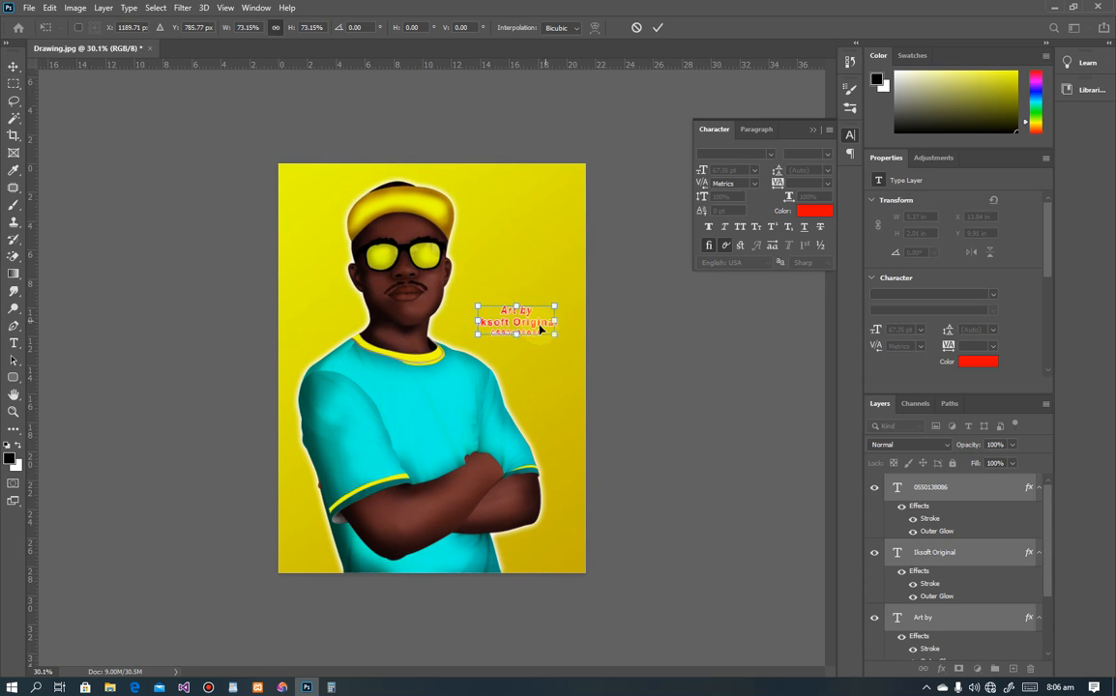
key("Return")
Step: Drag logo2 from the Videos folder onto the artwork just above the 'Art by' text
left_click(109, 686)
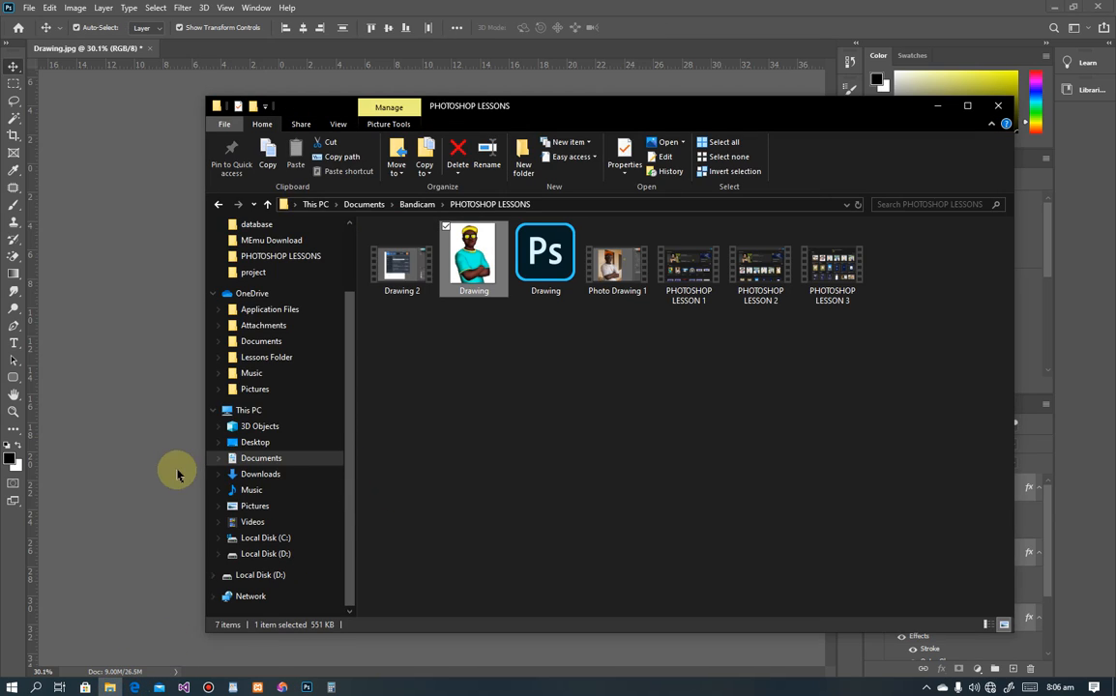
left_click(252, 522)
scroll(708, 290, "down", 5)
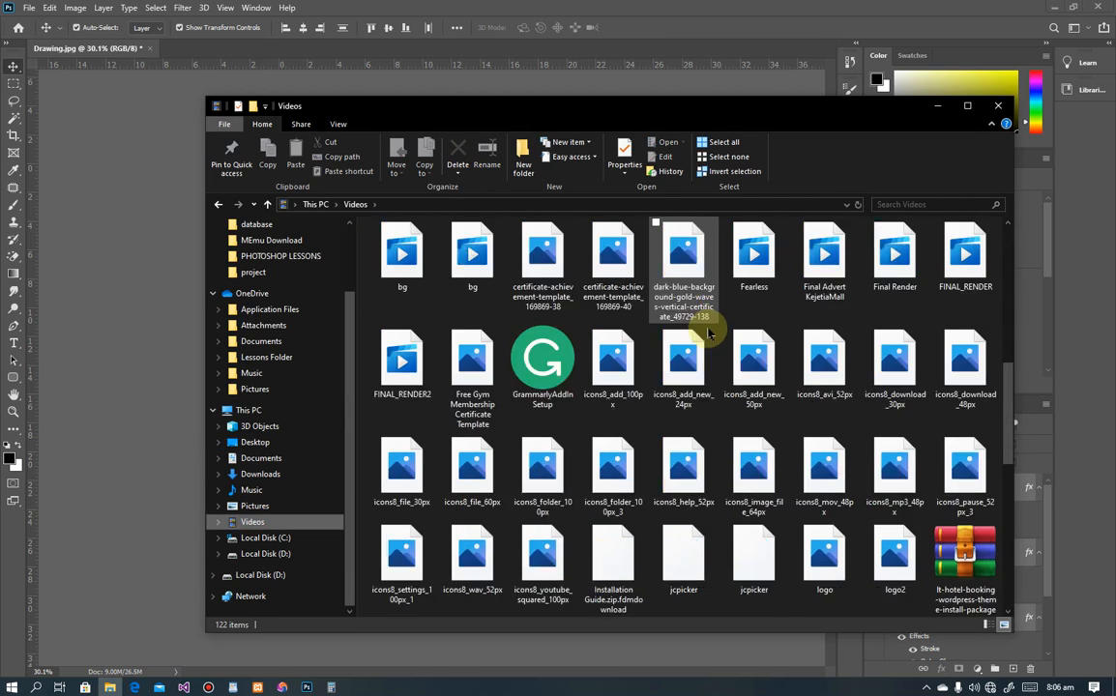
scroll(709, 333, "down", 6)
scroll(884, 337, "up", 3)
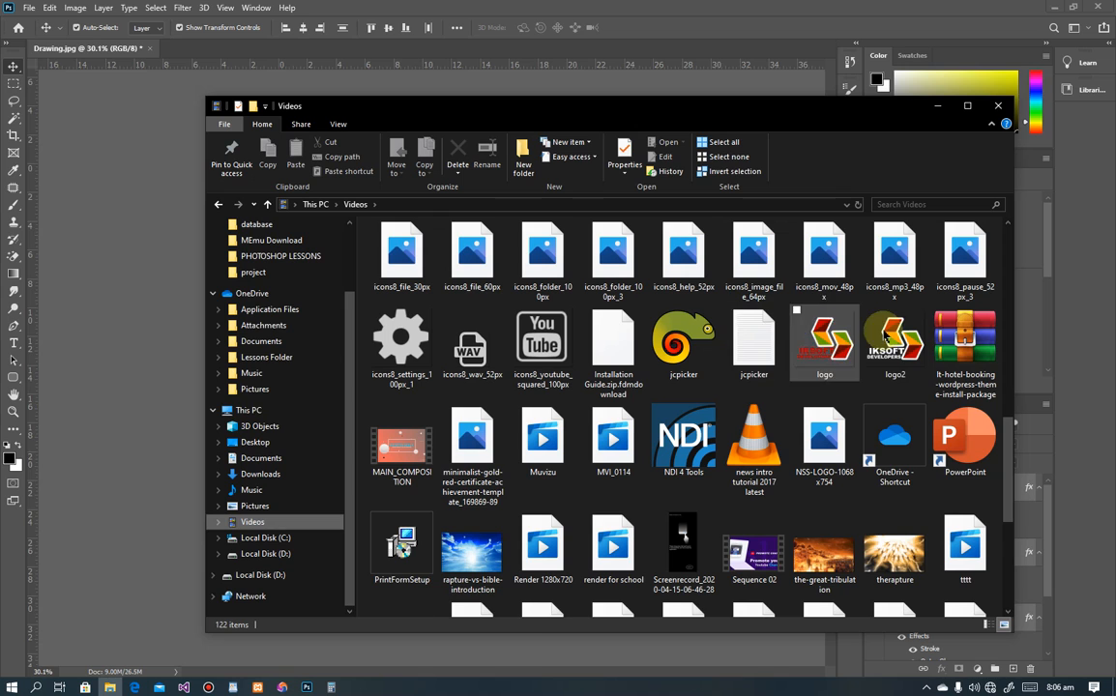
left_click_drag(885, 336, 547, 290)
scroll(512, 284, "up", 6)
scroll(511, 303, "down", 3)
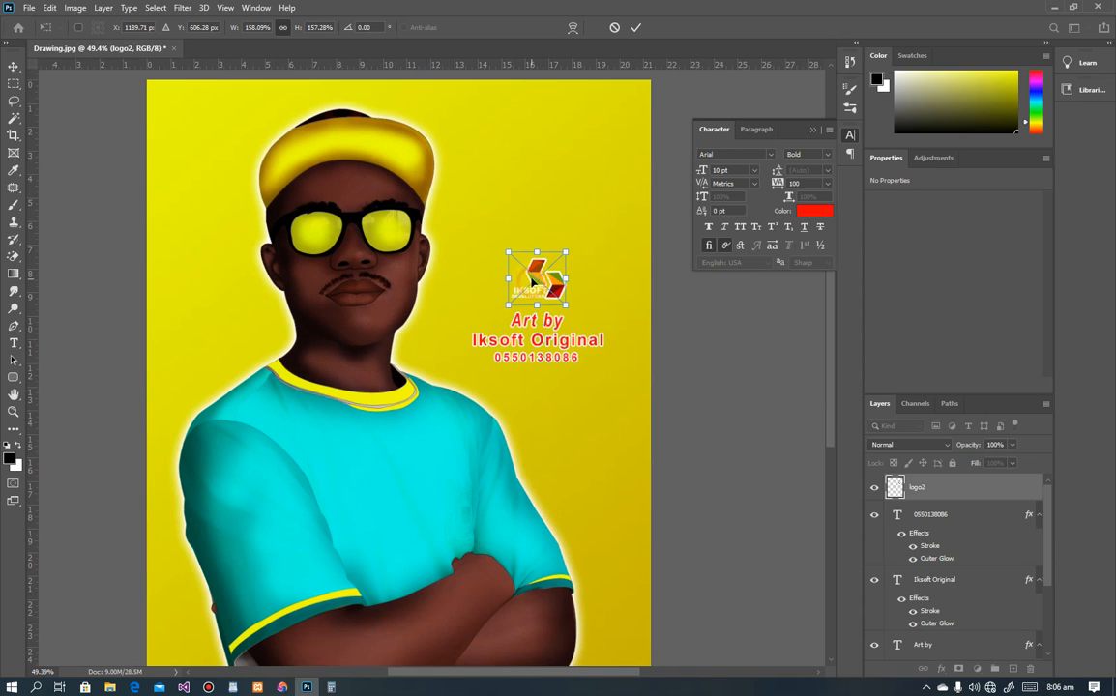
Step: Commit the placed logo and scale it up to about 243%
key("Return")
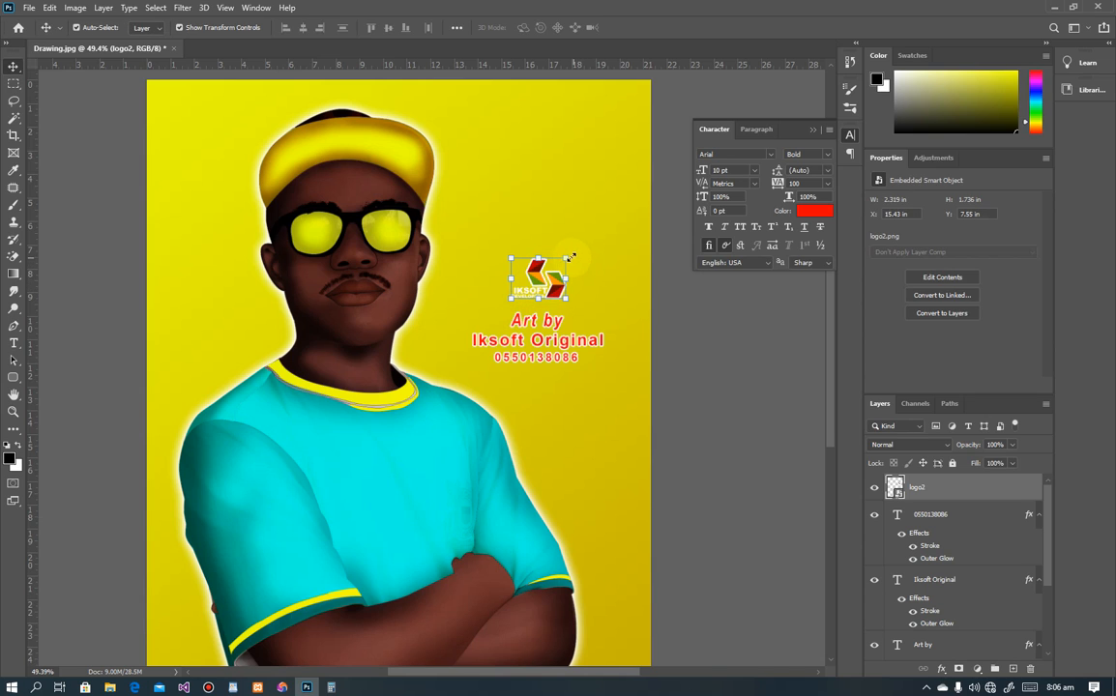
left_click_drag(568, 258, 545, 271)
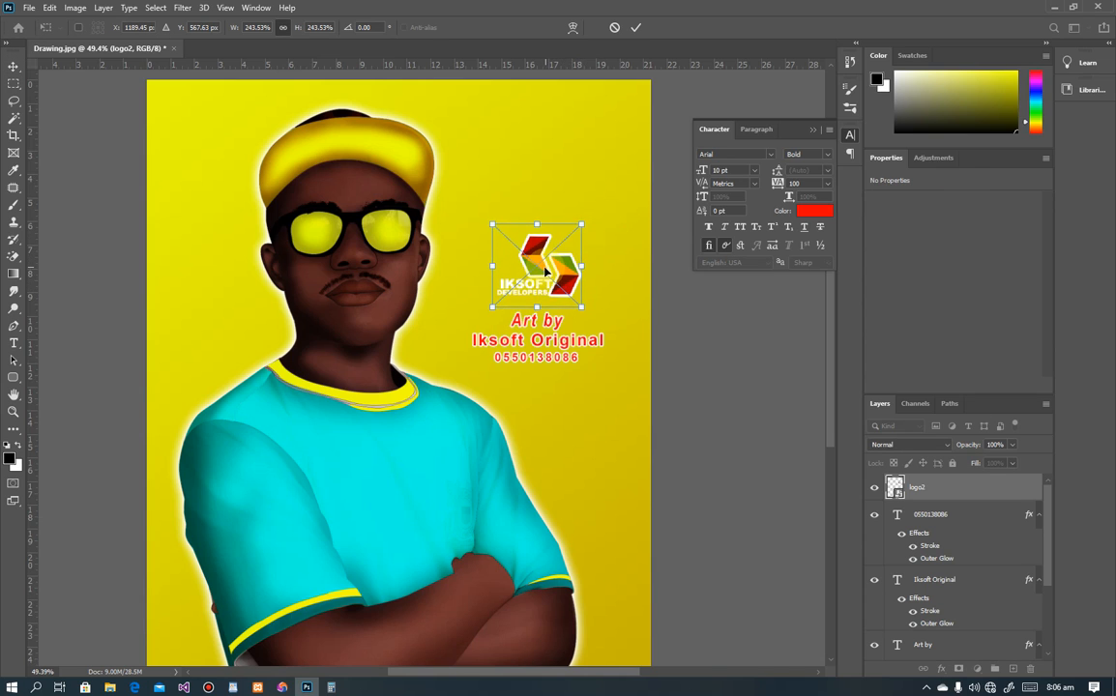
key("Return")
Step: Add an Outer Glow effect to the logo2 layer, then deselect all layers
left_click(940, 668)
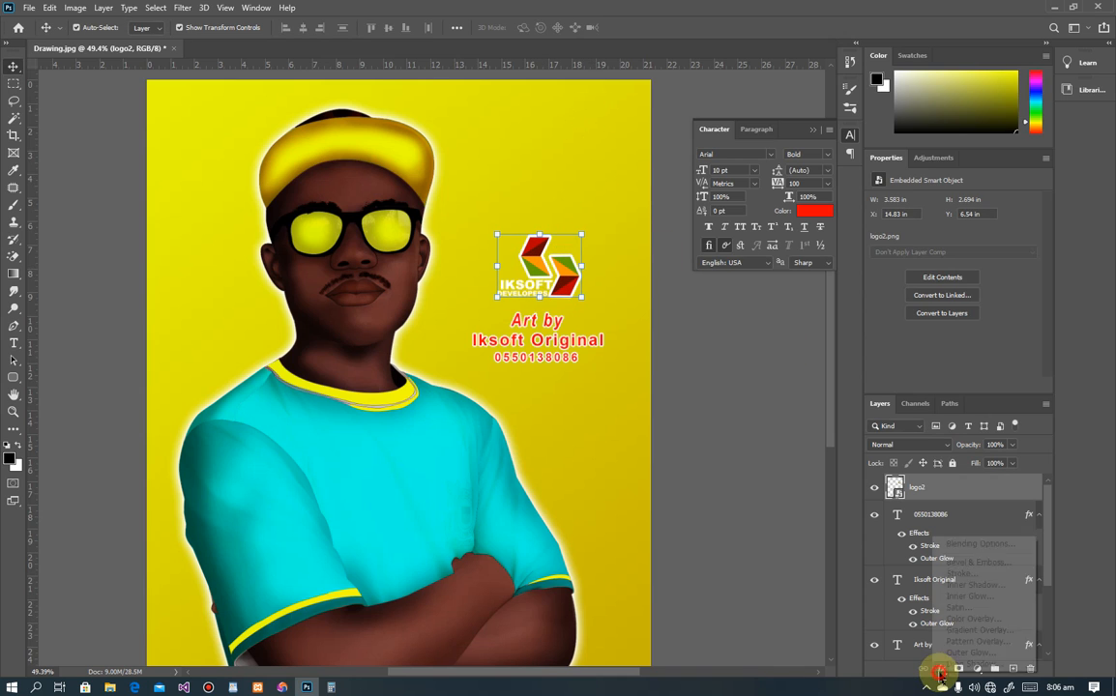
left_click(955, 653)
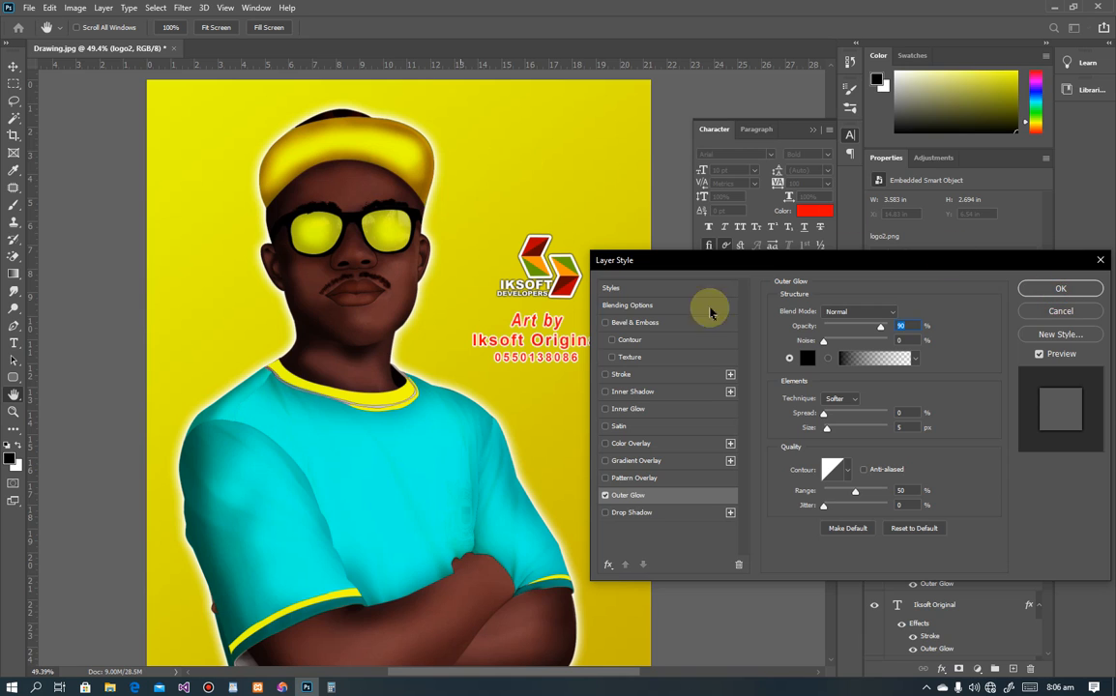
left_click(1039, 288)
scroll(426, 249, "down", 2)
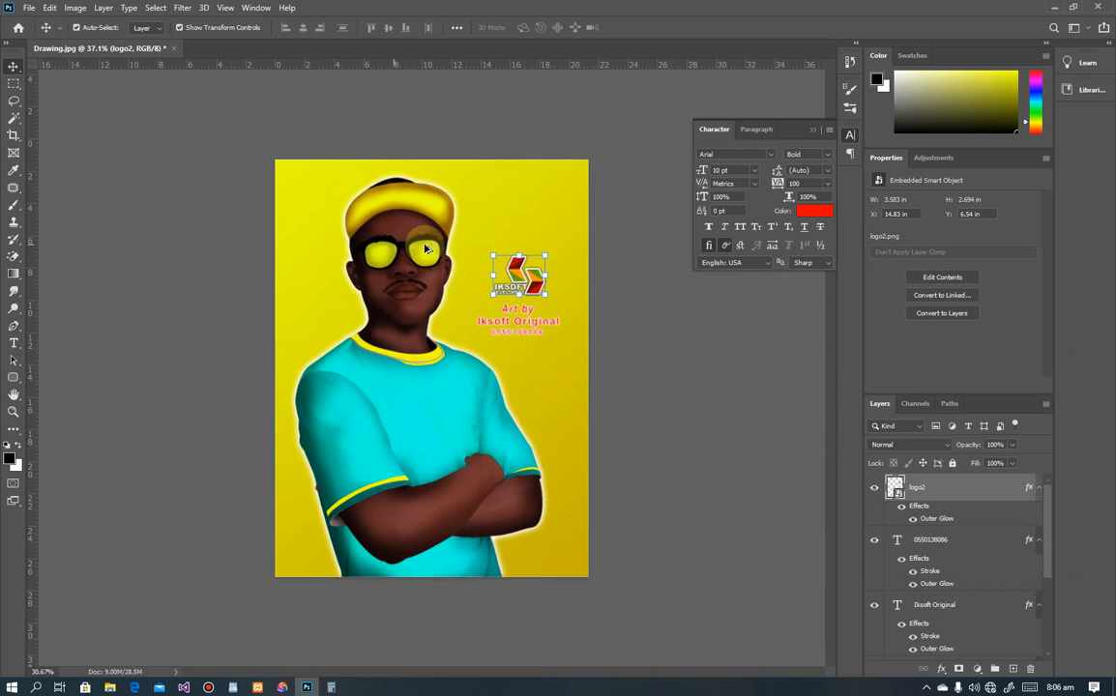
scroll(425, 250, "down", 2)
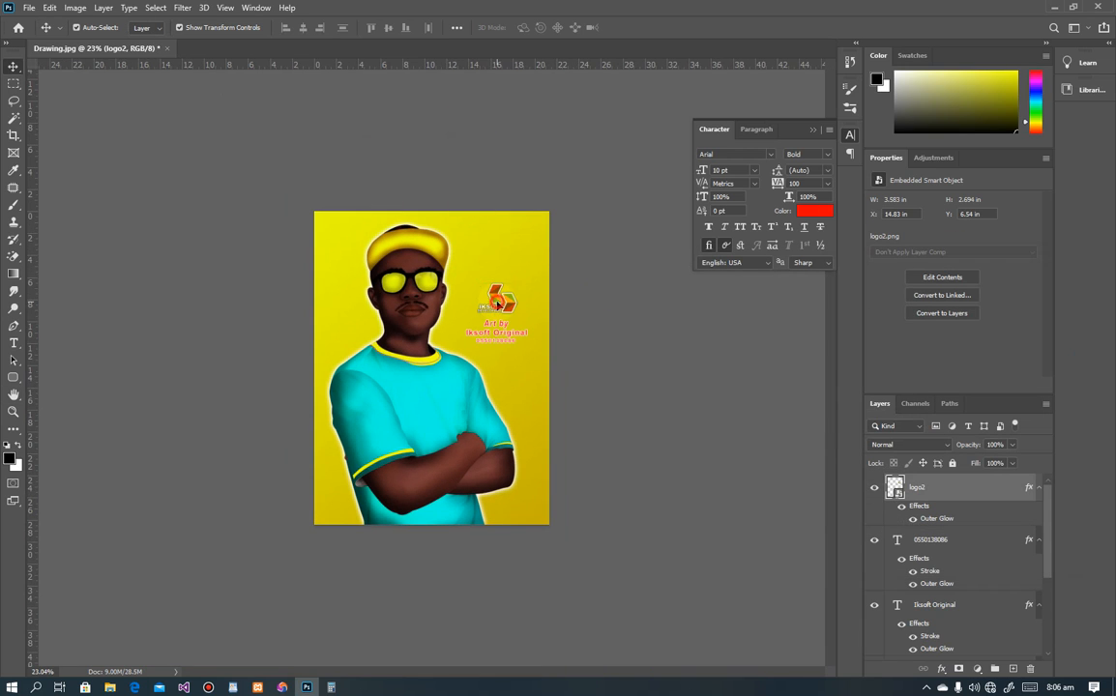
left_click(388, 223)
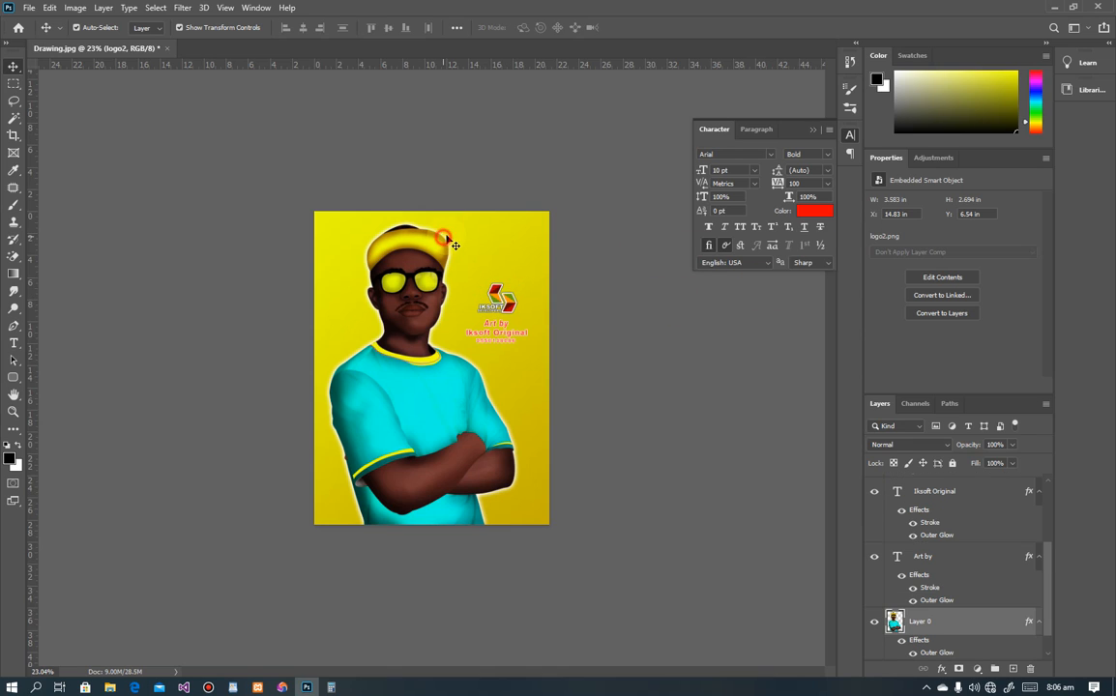
left_click(515, 184)
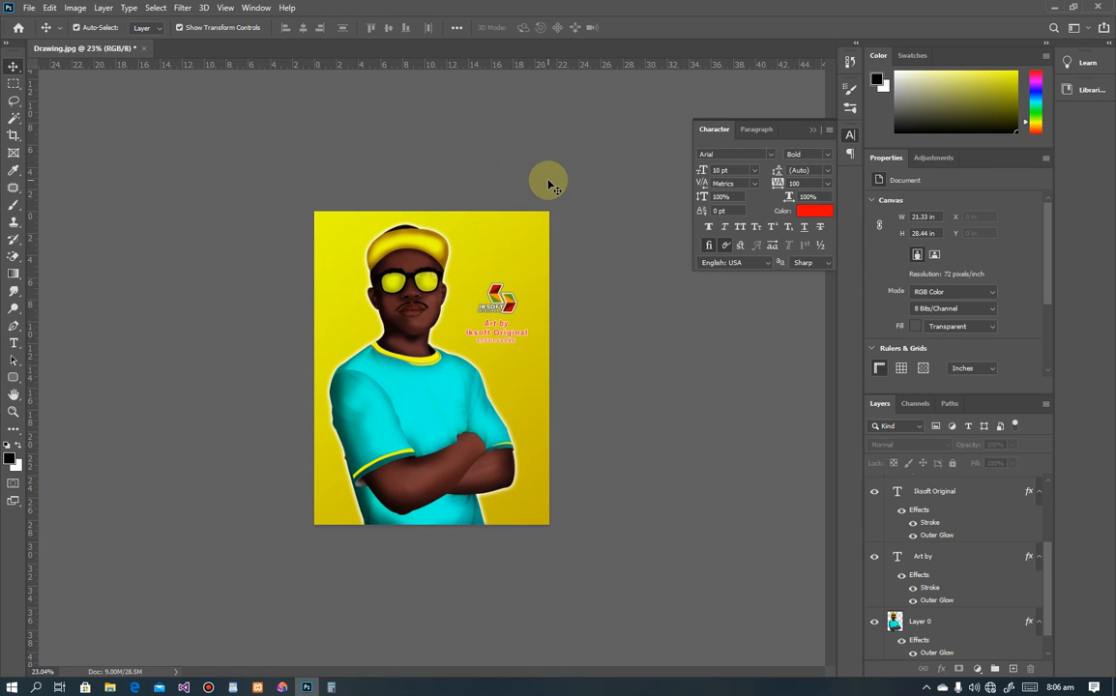